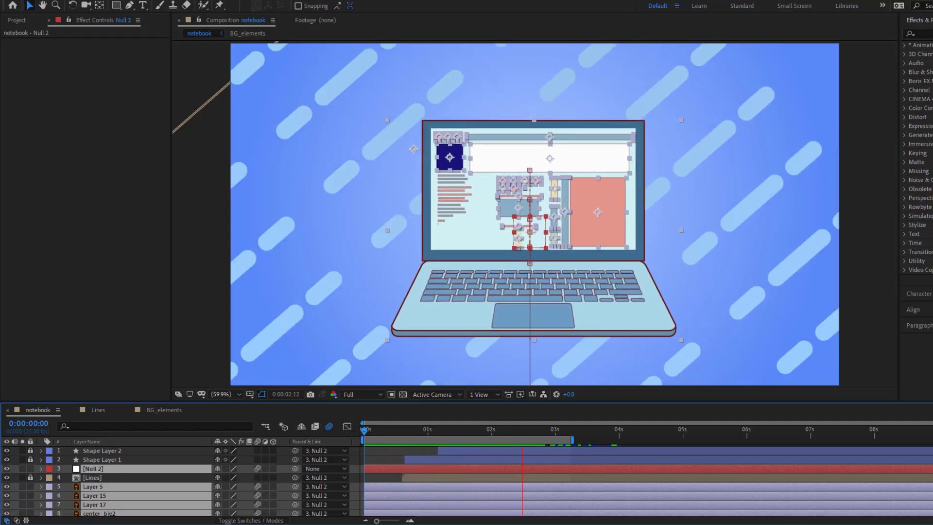
# Play the finished notebook animation with the composition view maximized, and restore the normal layout
pyautogui.press('`')
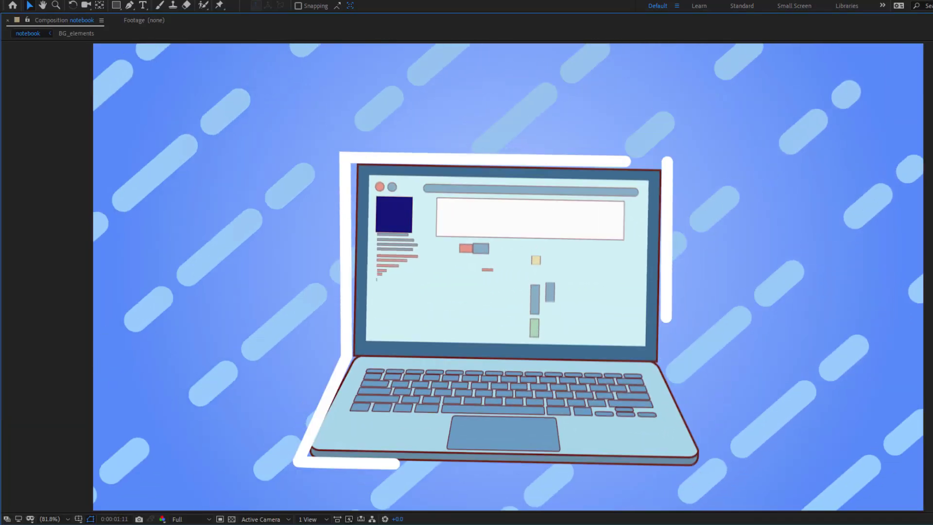
pyautogui.press('space')
pyautogui.press('`')
pyautogui.press('space')
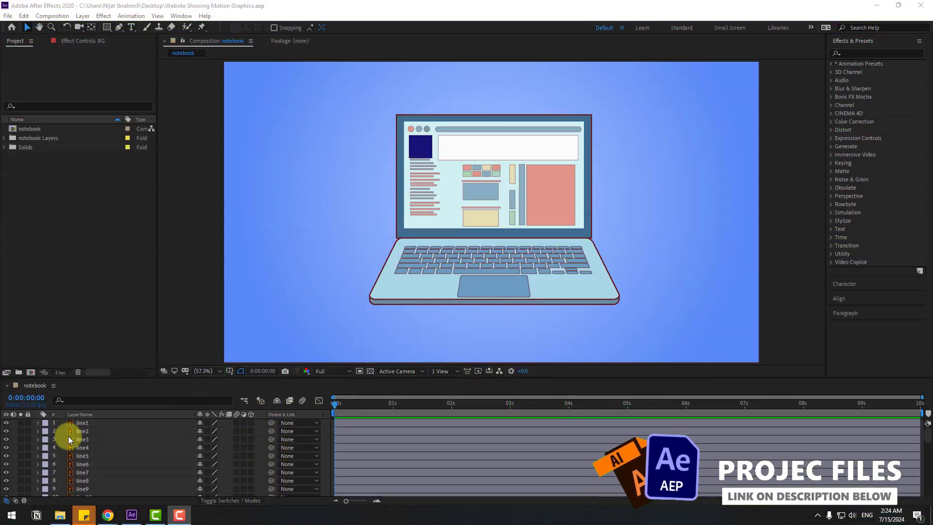
# Pre-compose layers line1 through line18 into a new composition named Lines, moving all attributes into it
pyautogui.click(89, 424)
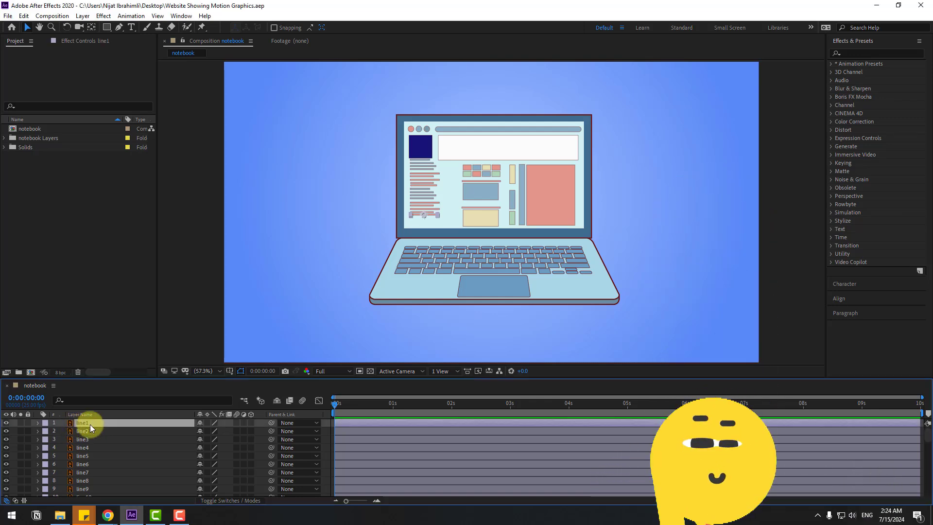
pyautogui.scroll(-2, 103, 453)
pyautogui.keyDown('shift'); pyautogui.click(91, 472); pyautogui.keyUp('shift')
pyautogui.scroll(-2, 91, 473)
pyautogui.keyDown('shift'); pyautogui.click(92, 474); pyautogui.keyUp('shift')
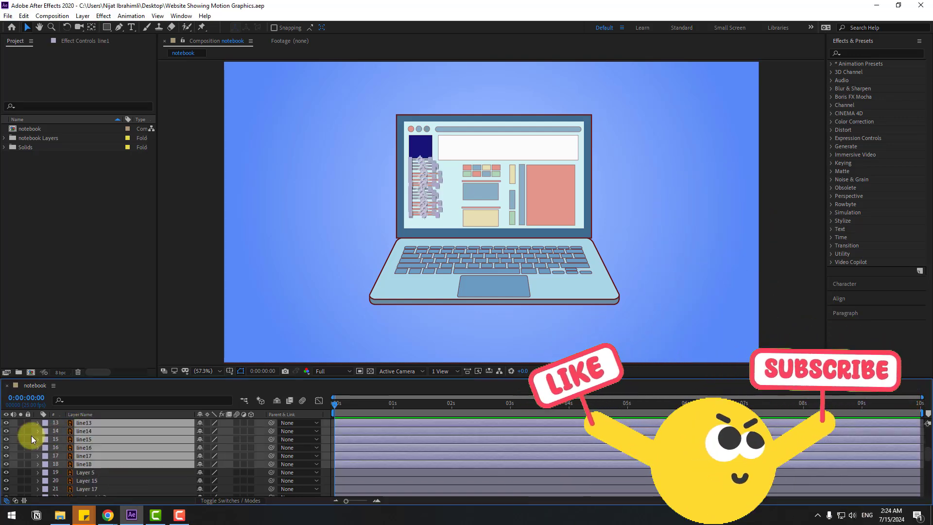
pyautogui.click(7, 463)
pyautogui.click(7, 464)
pyautogui.rightClick(78, 446)
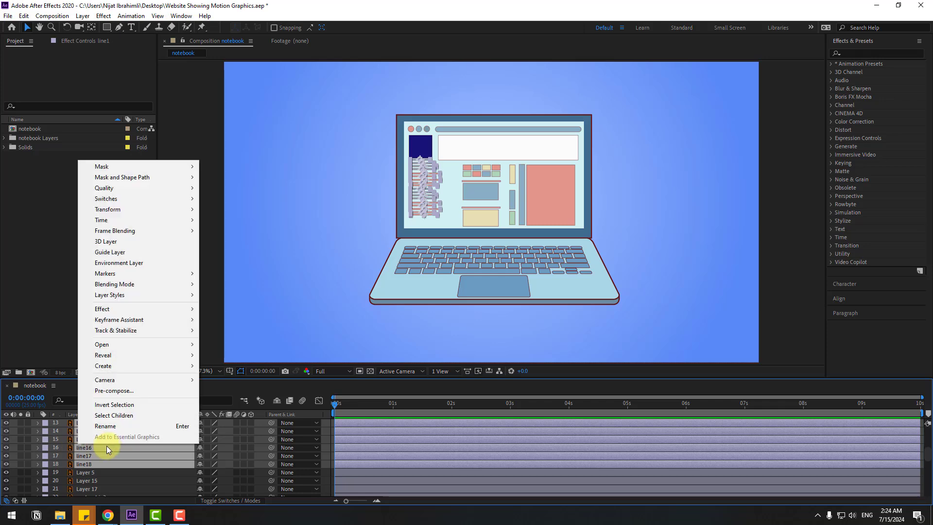
pyautogui.click(121, 392)
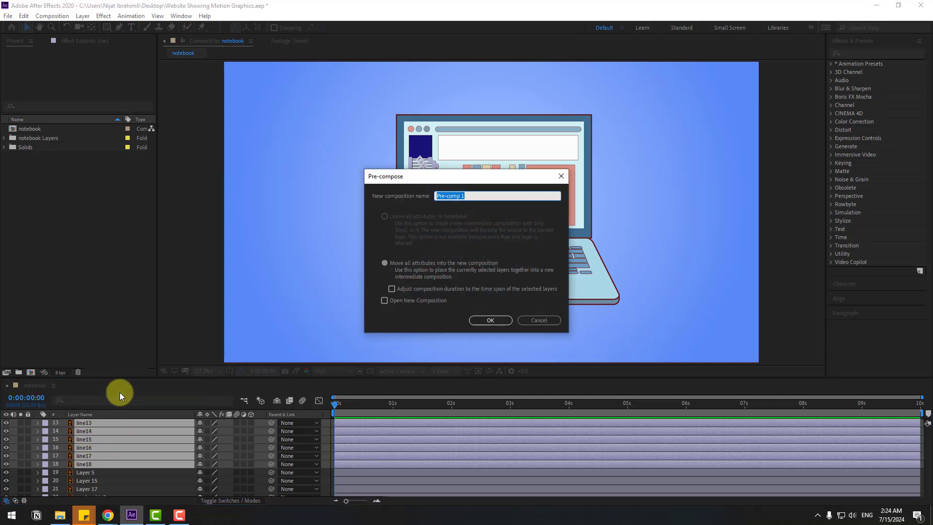
pyautogui.click(477, 320)
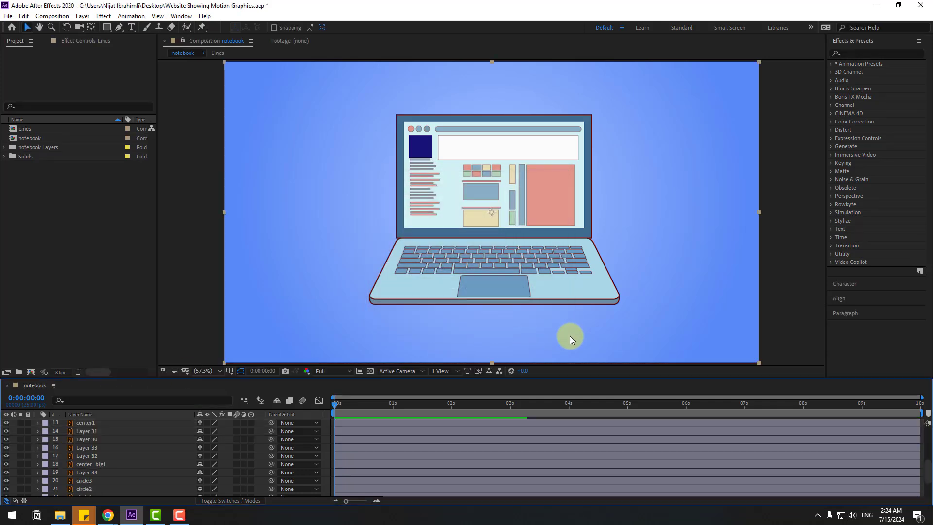
# Add a null object to the notebook composition and move its box so that it is centred in the frame
pyautogui.click(83, 16)
pyautogui.moveTo(88, 31)
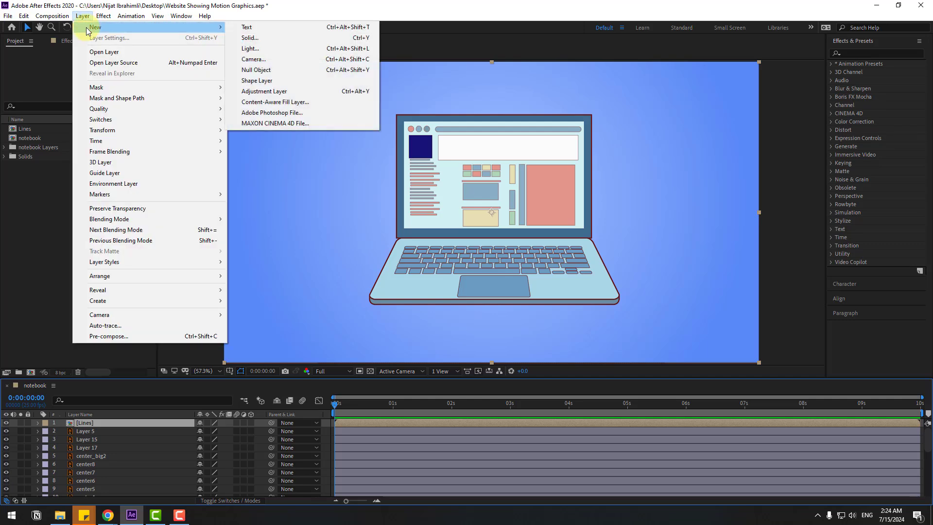
pyautogui.click(277, 71)
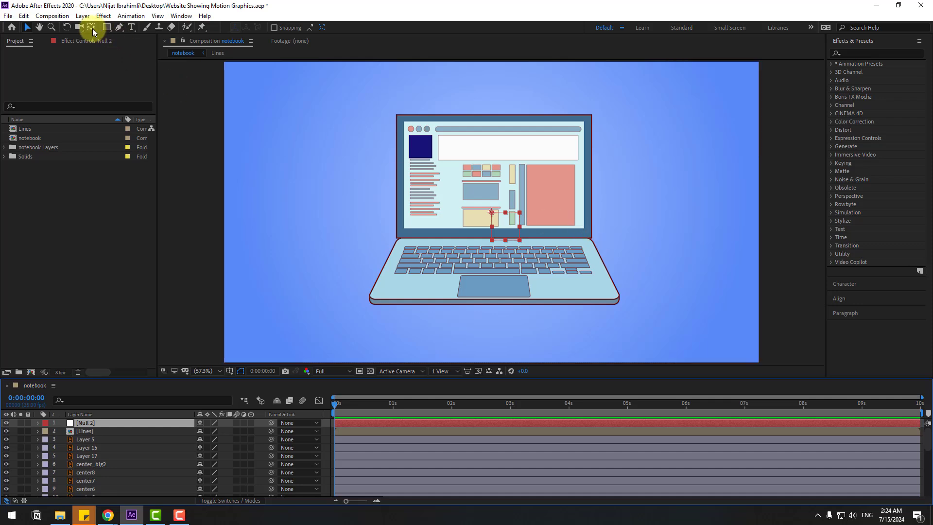
pyautogui.hotkey('ctrl', 'alt', 'Home')
pyautogui.moveTo(504, 226); pyautogui.dragTo(489, 214)
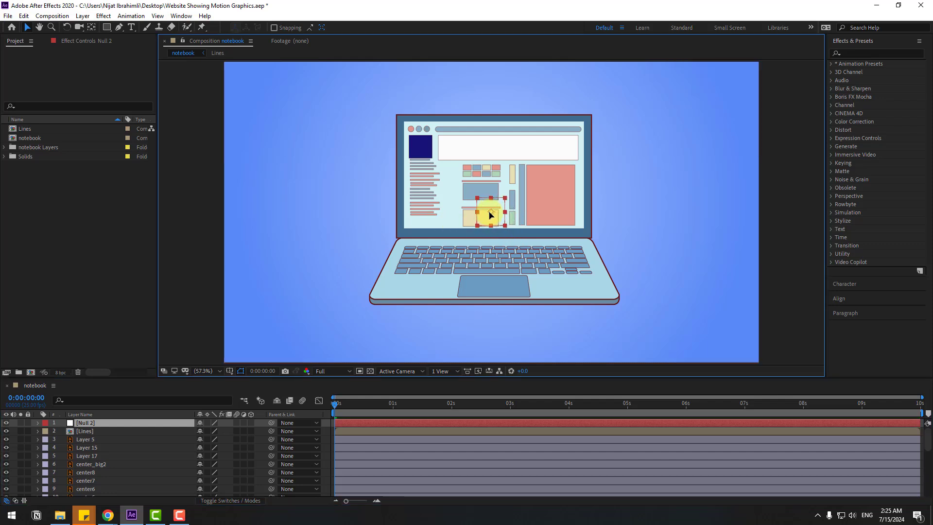
# Parent all layers from Lines down to laptop to Null 2, leaving out the BG layer
pyautogui.click(85, 432)
pyautogui.scroll(-6, 95, 442)
pyautogui.keyDown('shift'); pyautogui.click(91, 482); pyautogui.keyUp('shift')
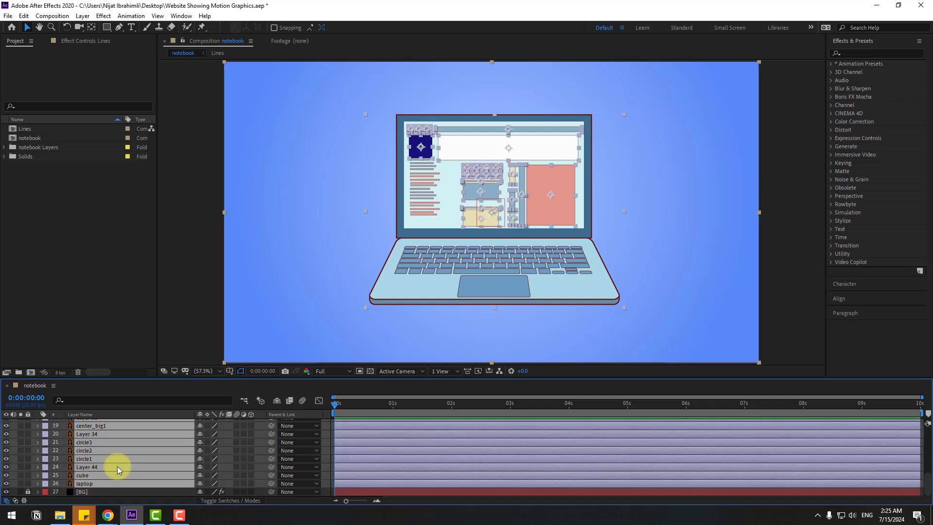
pyautogui.scroll(6, 179, 456)
pyautogui.moveTo(268, 432); pyautogui.dragTo(86, 423)
# Show the title/action safe guides and keyframe Null 2's Position below the frame at 943.7, 1463.4 at 0:00:00:00
pyautogui.click(87, 423)
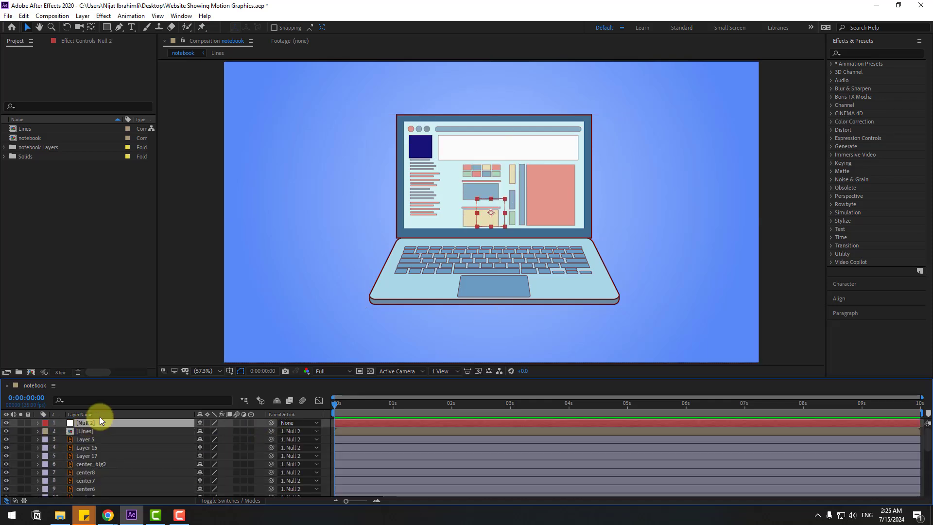
pyautogui.press('p')
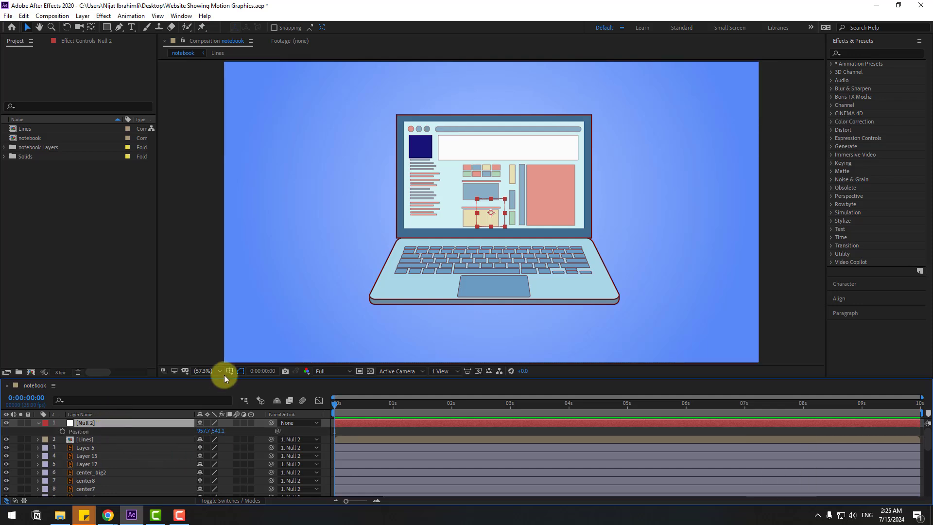
pyautogui.click(229, 371)
pyautogui.click(229, 381)
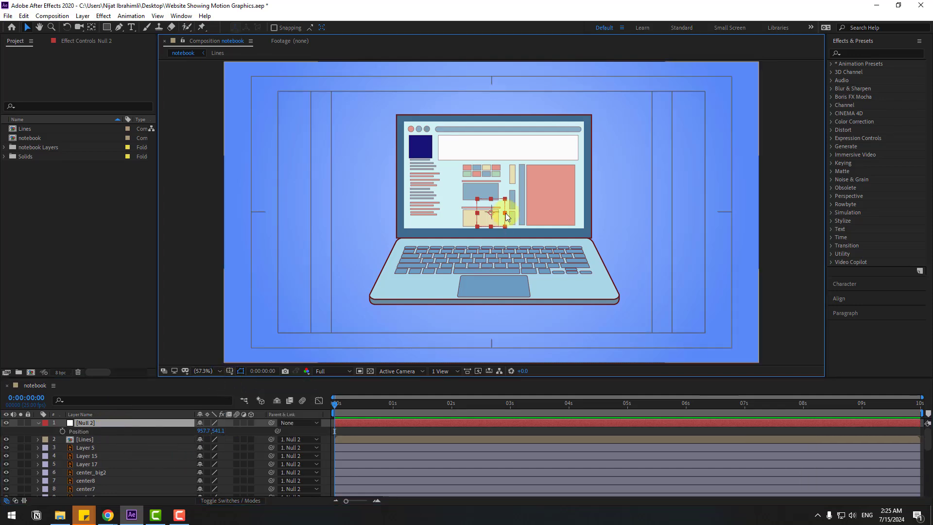
pyautogui.moveTo(218, 430); pyautogui.dragTo(270, 427)
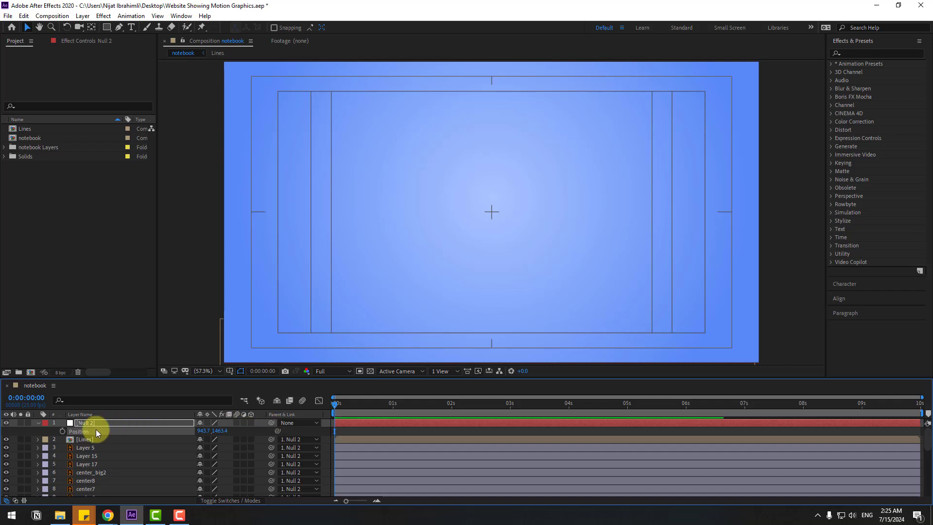
pyautogui.click(62, 431)
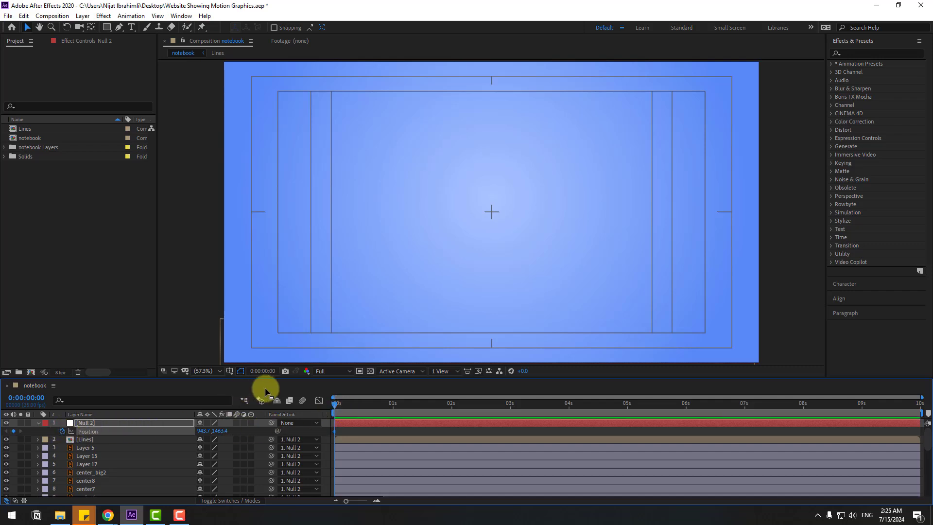
# At 0:00:00:10, keyframe Null 2's Position so the laptop rises into the frame above the centre
pyautogui.hotkey('shift', 'pagedown')
pyautogui.click(262, 371)
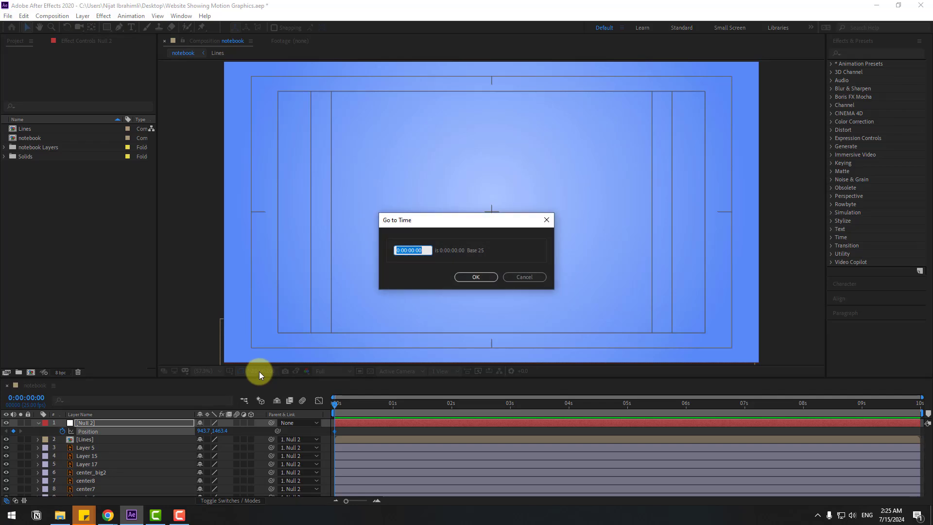
pyautogui.write('+10')
pyautogui.click(476, 277)
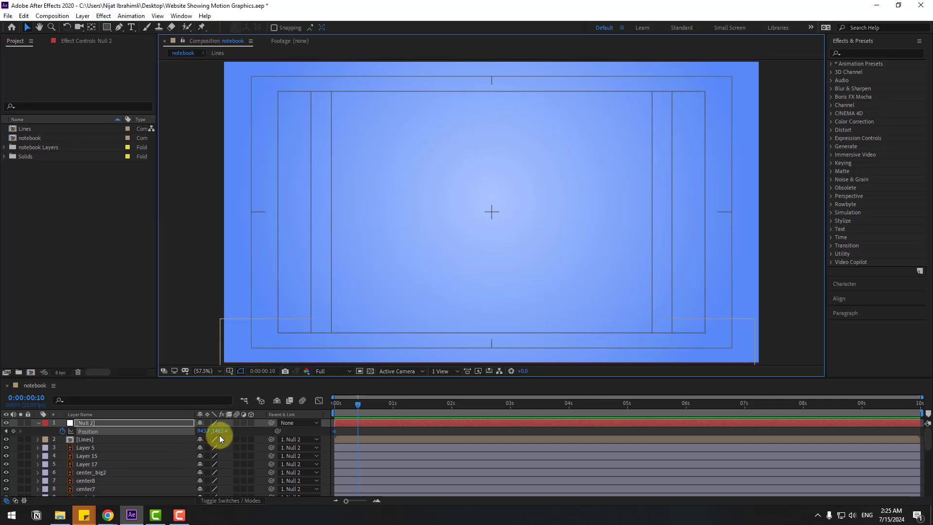
pyautogui.moveTo(220, 435); pyautogui.dragTo(363, 418)
# Keyframe Null 2's vertical Position at 693.4 at 0:00:00:20 and at 492.4 at 0:00:01:05
pyautogui.hotkey('shift', 'pagedown')
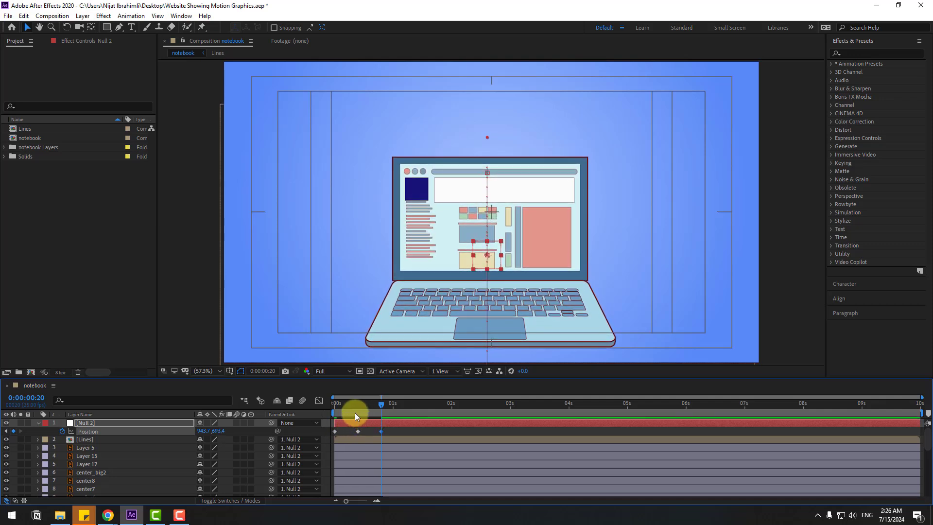
pyautogui.hotkey('shift', 'pagedown')
pyautogui.moveTo(218, 431); pyautogui.dragTo(121, 429)
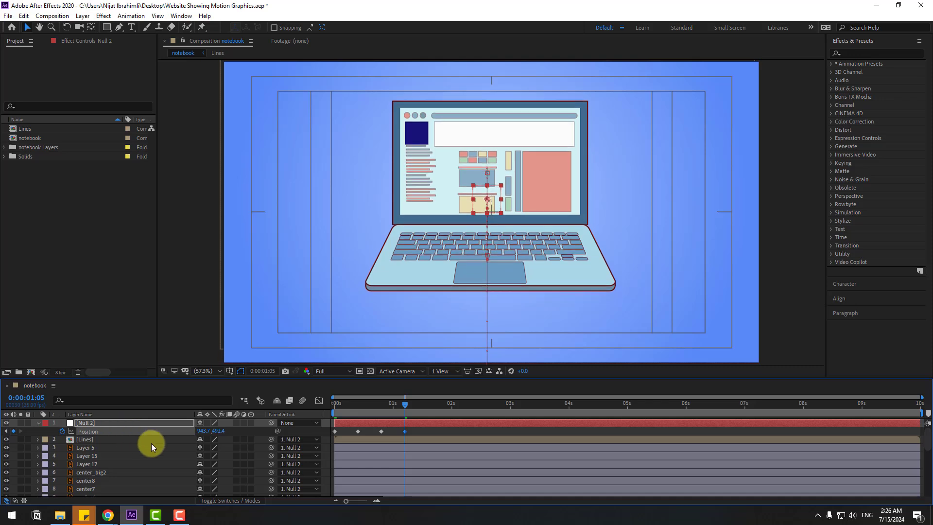
# Continue the shrinking bounce with Null 2 Position keyframes at 0:00:01:15 (Y 640.4), 0:00:02:00 and 0:00:02:10 (Y 594.4)
pyautogui.hotkey('shift', 'pagedown')
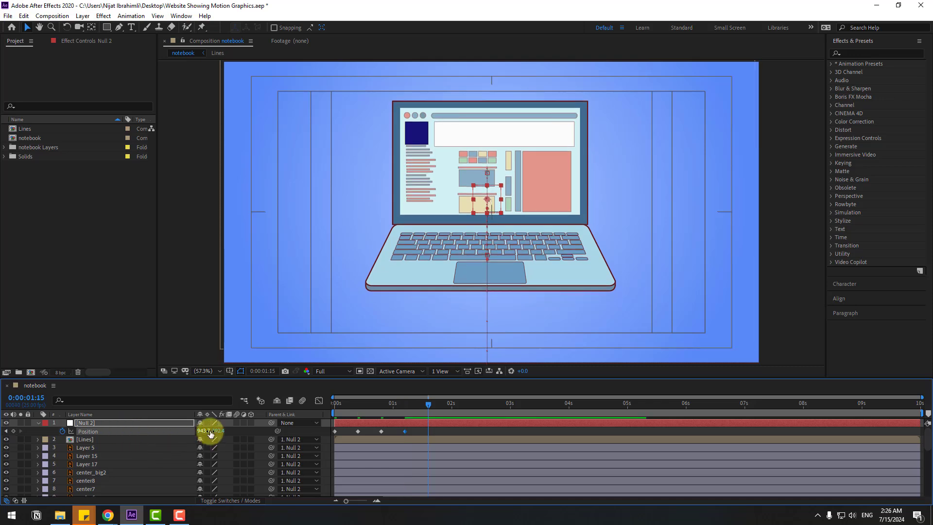
pyautogui.moveTo(214, 431); pyautogui.dragTo(293, 422)
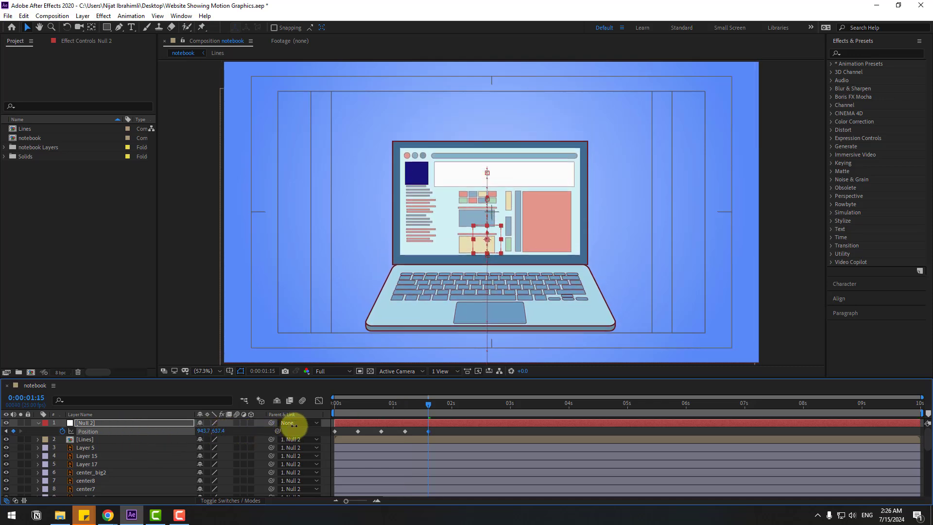
pyautogui.hotkey('shift', 'pagedown')
pyautogui.moveTo(219, 431)
pyautogui.mouseDown()
pyautogui.moveTo(187, 427)
pyautogui.moveTo(236, 434)
pyautogui.mouseUp()
pyautogui.hotkey('shift', 'pagedown')
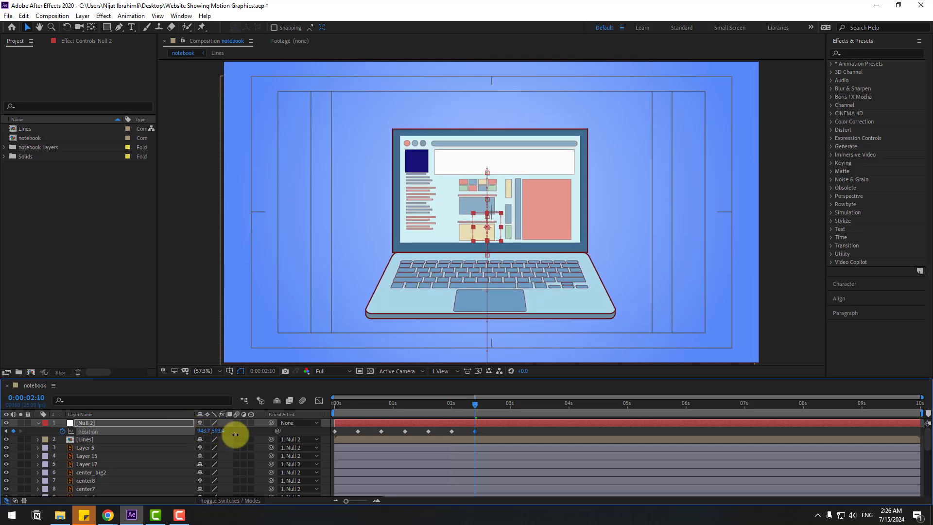
# Apply Easy Ease to all of Null 2's Position keyframes and preview the bounce
pyautogui.moveTo(487, 431); pyautogui.dragTo(321, 447)
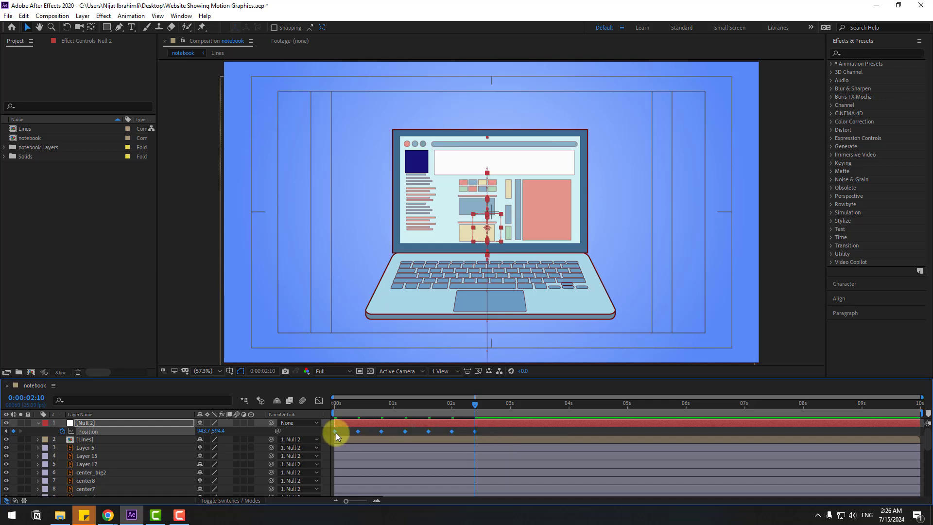
pyautogui.rightClick(335, 430)
pyautogui.moveTo(370, 424)
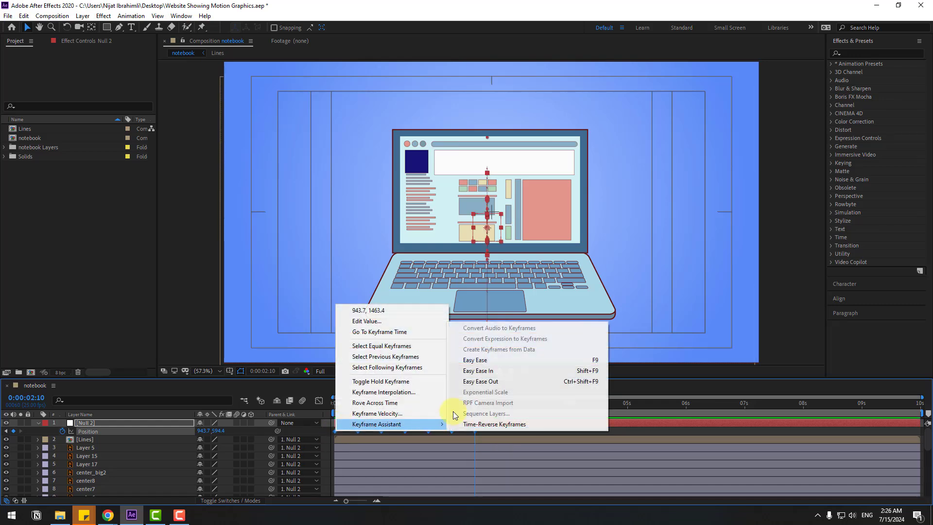
pyautogui.click(593, 359)
pyautogui.press('space')
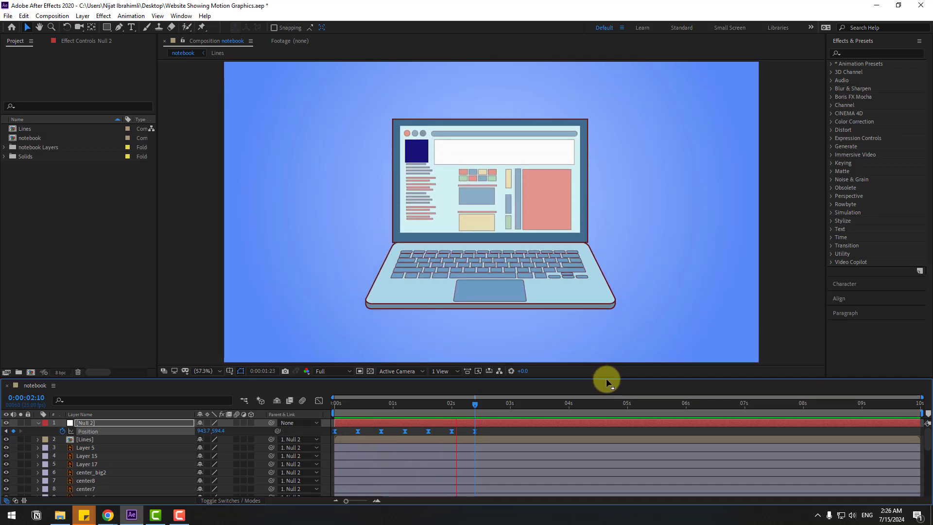
pyautogui.press('space')
# Set the spatial interpolation of all Null 2 Position keyframes to Linear and preview the motion
pyautogui.moveTo(486, 431); pyautogui.dragTo(316, 437)
pyautogui.rightClick(429, 433)
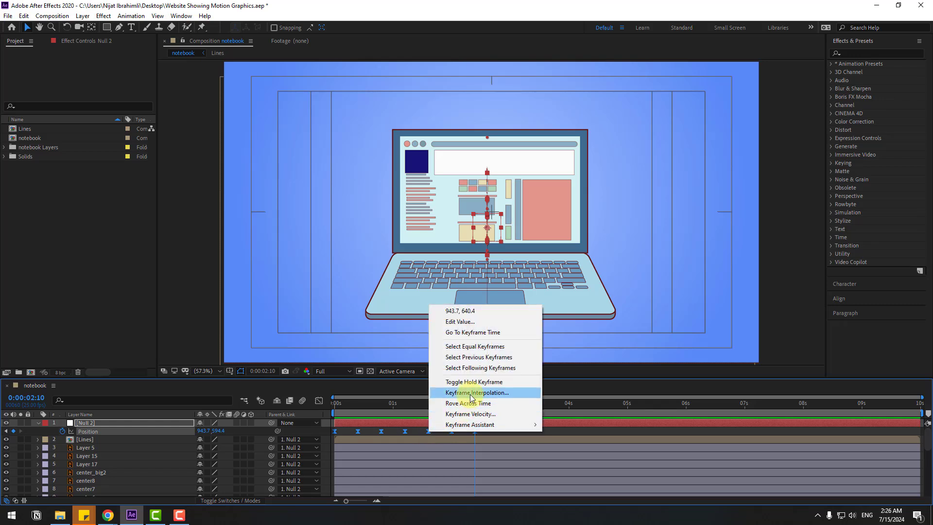
pyautogui.click(509, 392)
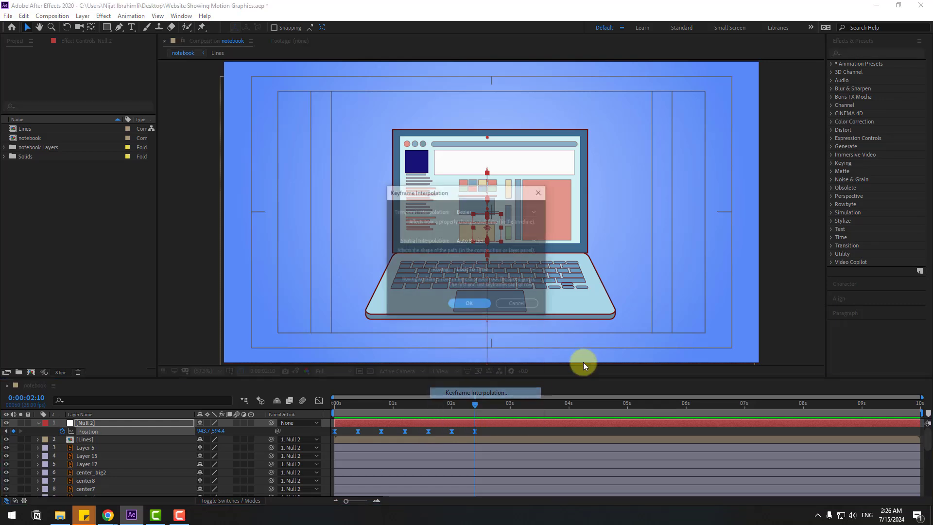
pyautogui.click(478, 240)
pyautogui.click(480, 265)
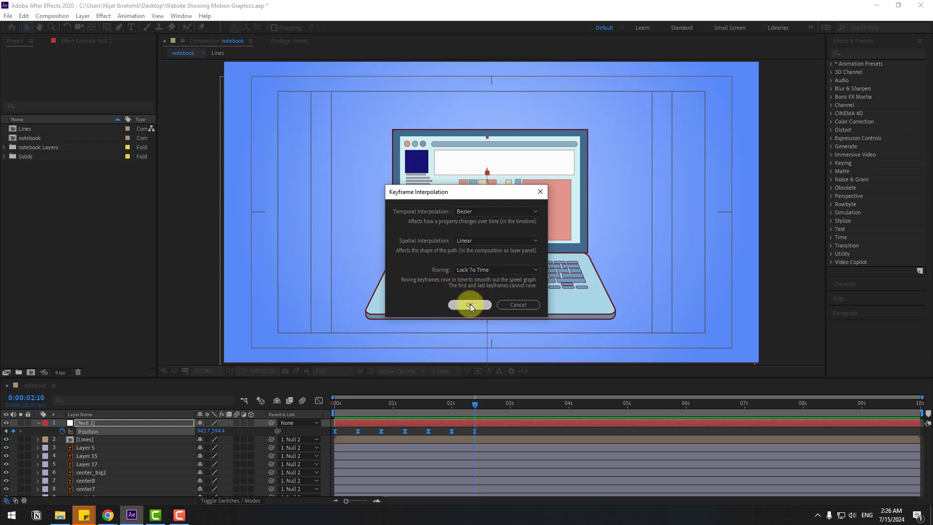
pyautogui.click(470, 304)
pyautogui.press('space')
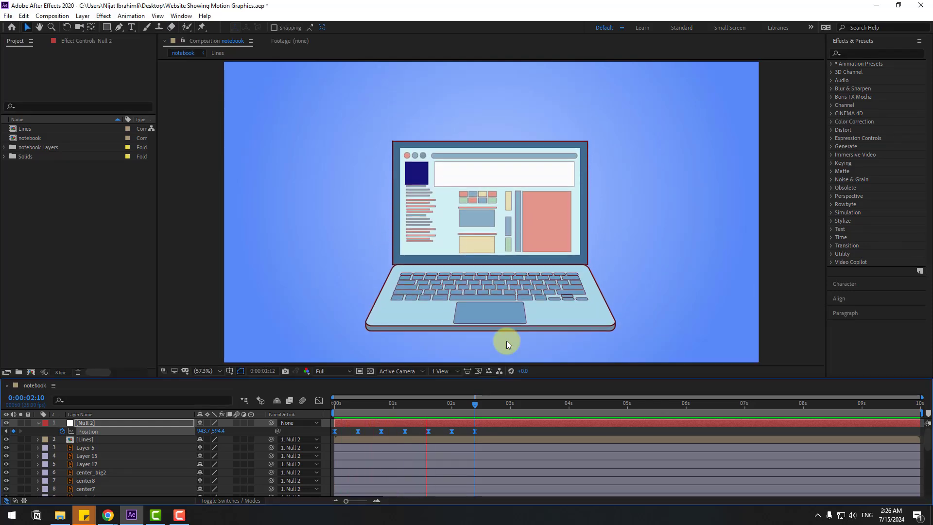
# At 0:00:00:00, start keyframing Null 2's Scale with unlinked proportions, setting the width to 33% and keeping the height at 100%
pyautogui.moveTo(443, 402); pyautogui.dragTo(334, 408)
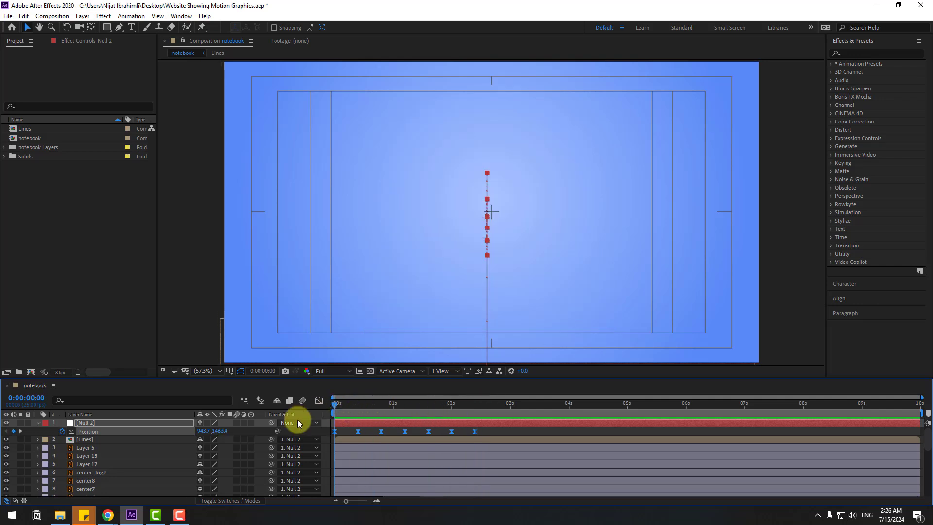
pyautogui.click(93, 423)
pyautogui.hotkey('shift', 's')
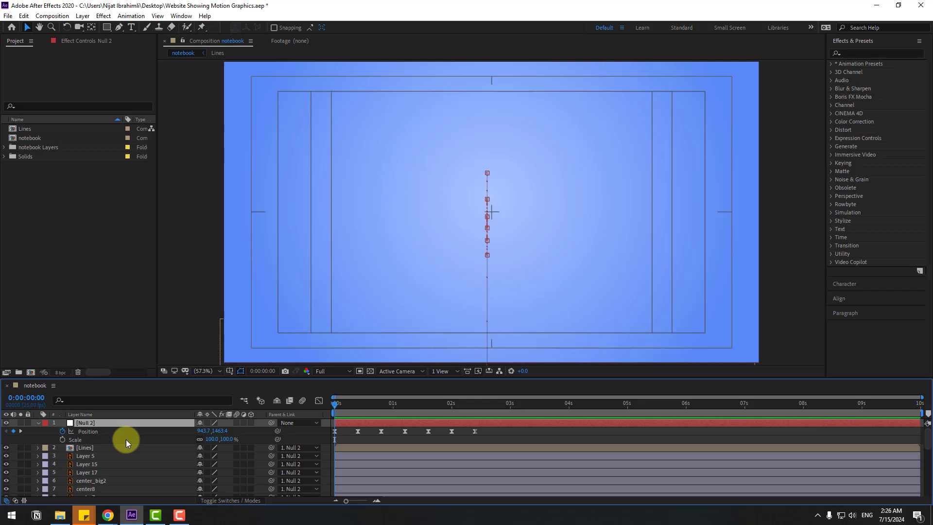
pyautogui.click(63, 439)
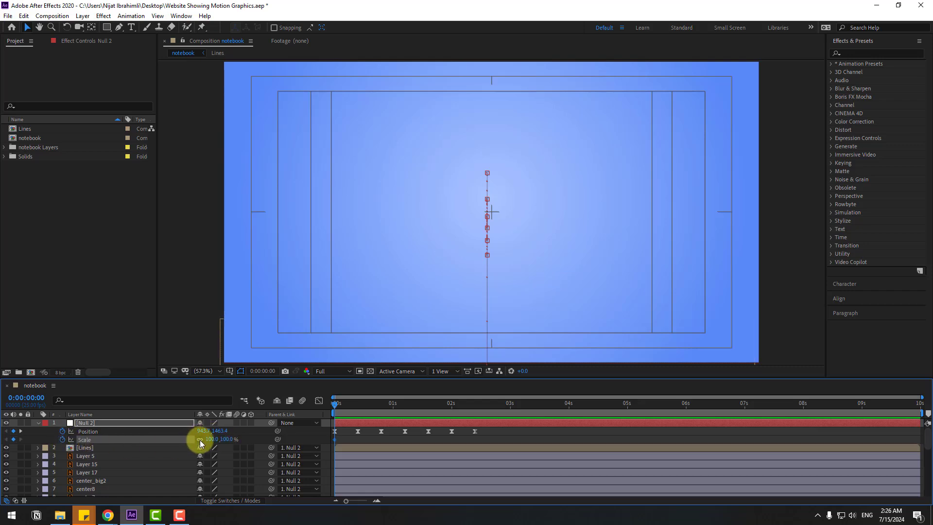
pyautogui.scroll(-3, 422, 297)
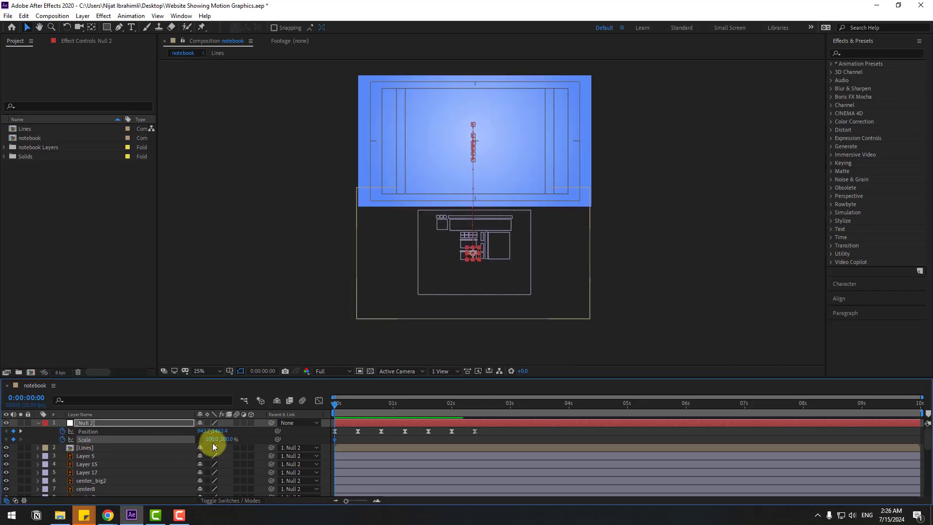
pyautogui.moveTo(211, 442); pyautogui.dragTo(175, 439)
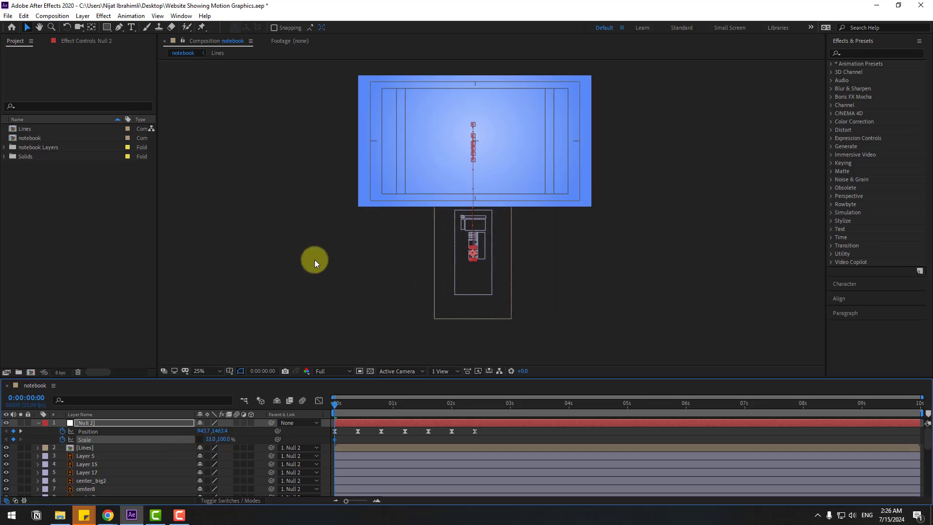
# At 0:00:00:10, keyframe Null 2's Scale at 110% width and 95% height
pyautogui.moveTo(336, 403); pyautogui.dragTo(360, 406)
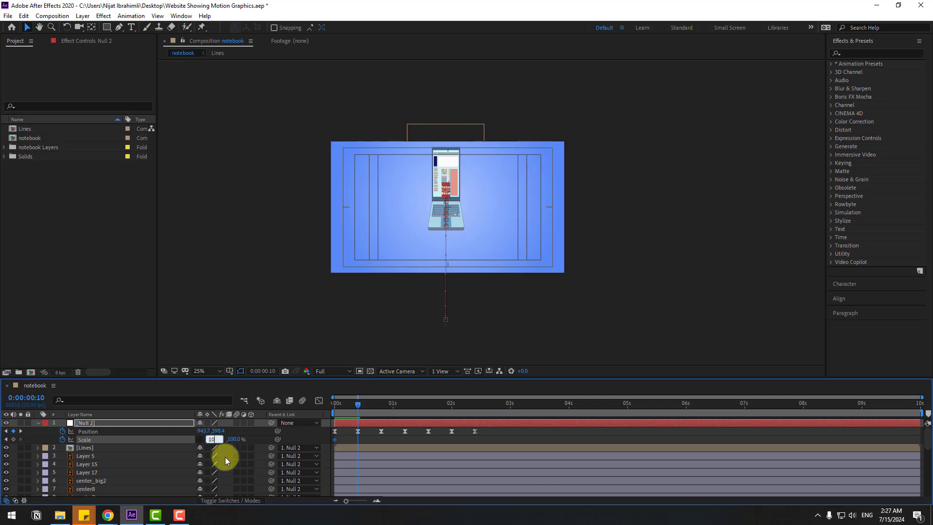
pyautogui.write('110')
pyautogui.press('Return')
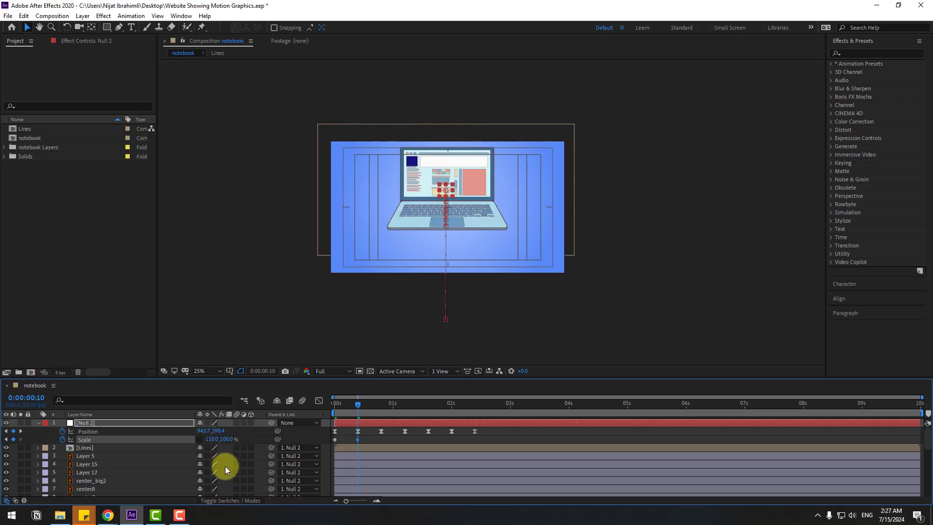
pyautogui.click(228, 438)
pyautogui.write('95')
pyautogui.press('Return')
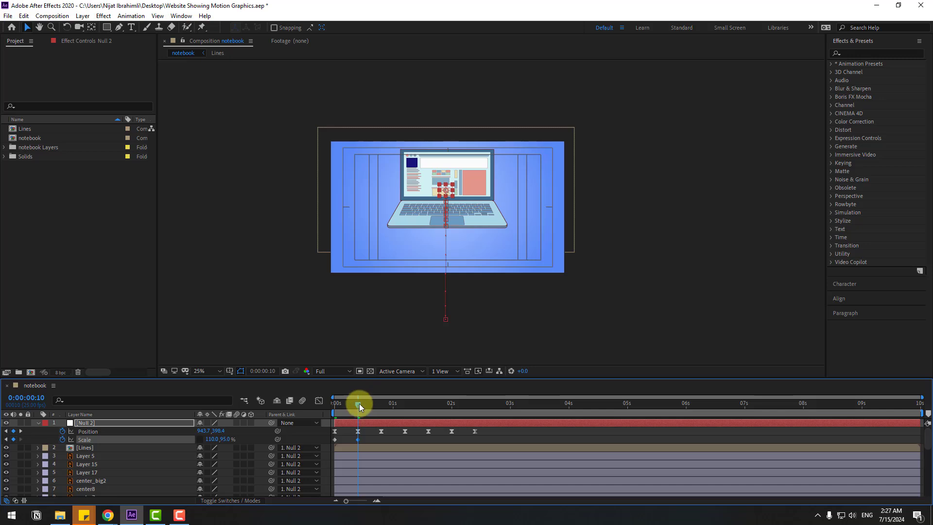
# At 0:00:00:19, keyframe Null 2's Scale at 95% width and 105% height
pyautogui.moveTo(360, 403); pyautogui.dragTo(379, 410)
pyautogui.click(217, 439)
pyautogui.write('9')
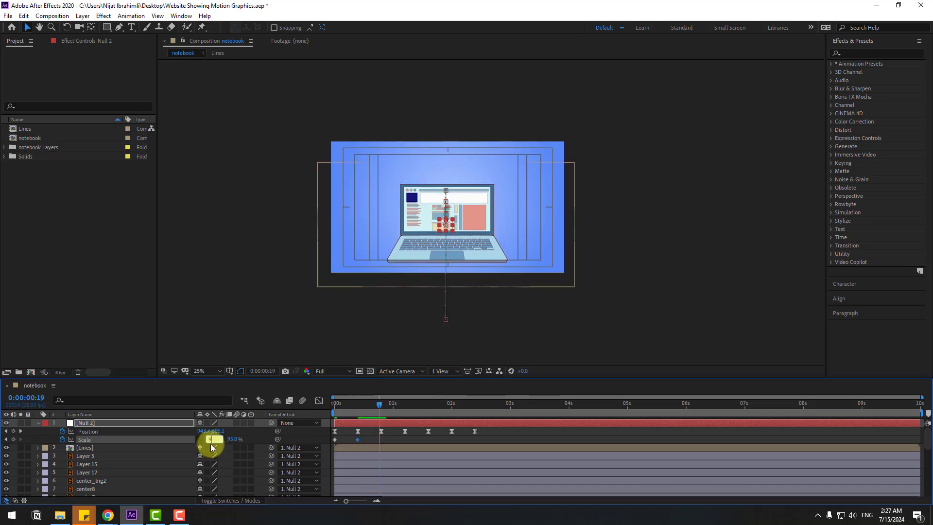
pyautogui.write('5')
pyautogui.press('Return')
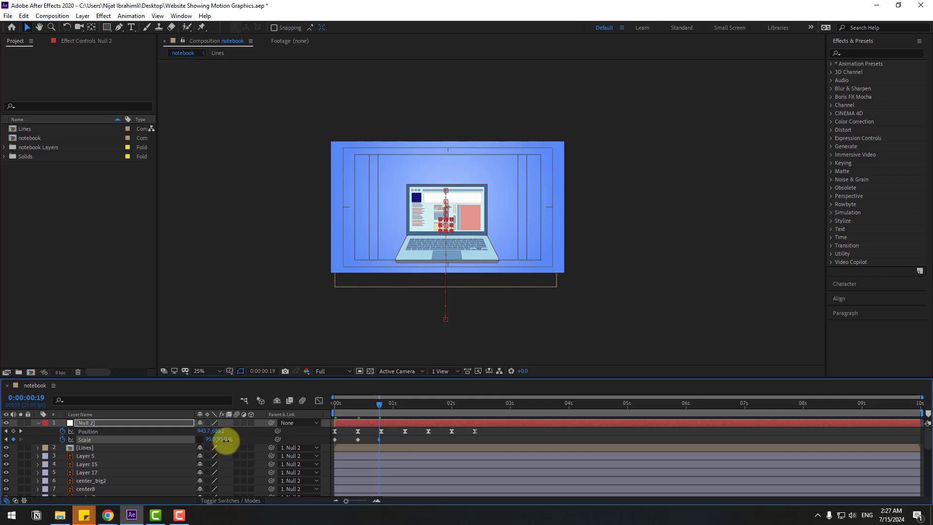
pyautogui.press('Return')
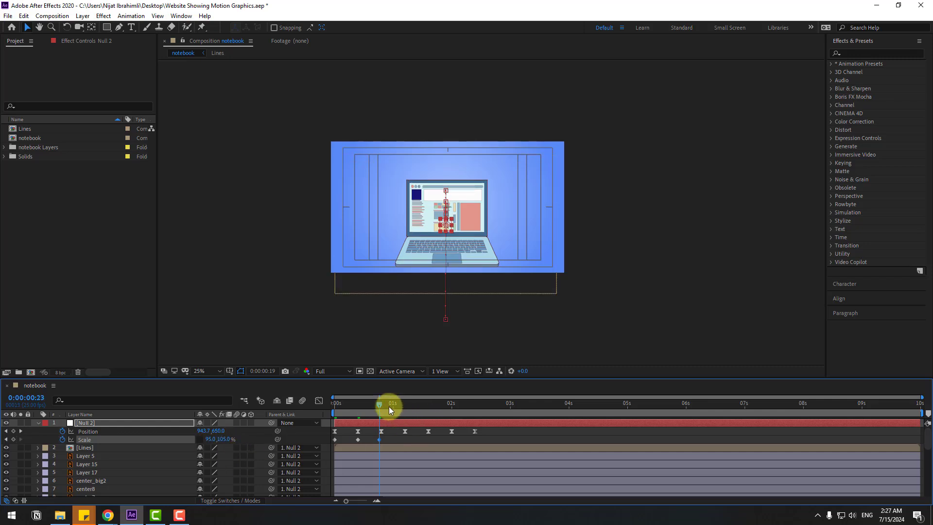
# Add Null 2 Scale keyframes of 102% by 100% at 0:00:01:05 and 100% by 100% at 0:00:01:15
pyautogui.moveTo(388, 406); pyautogui.dragTo(405, 407)
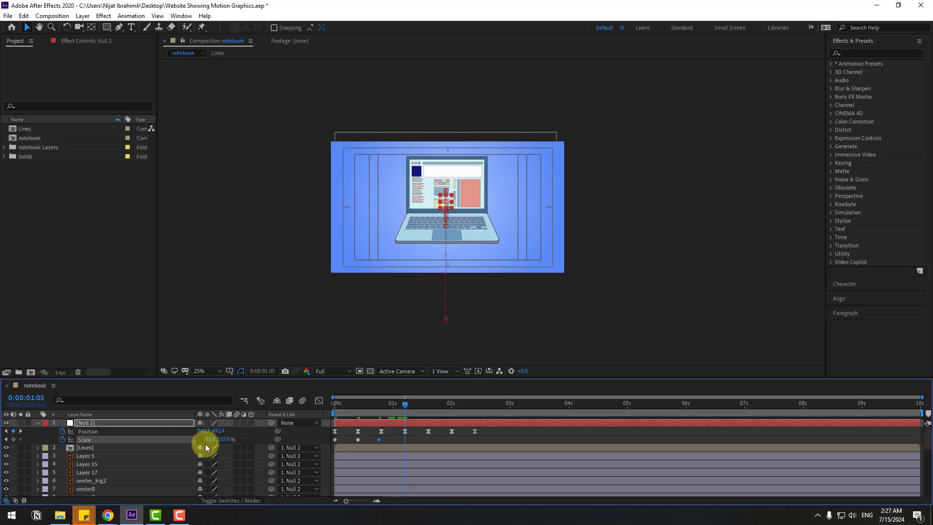
pyautogui.write('102')
pyautogui.press('Return')
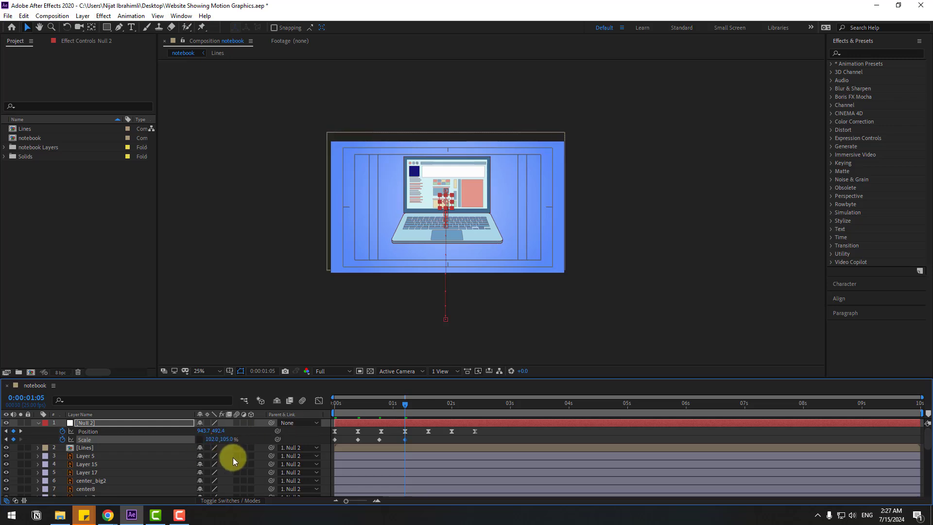
pyautogui.write('100')
pyautogui.press('Return')
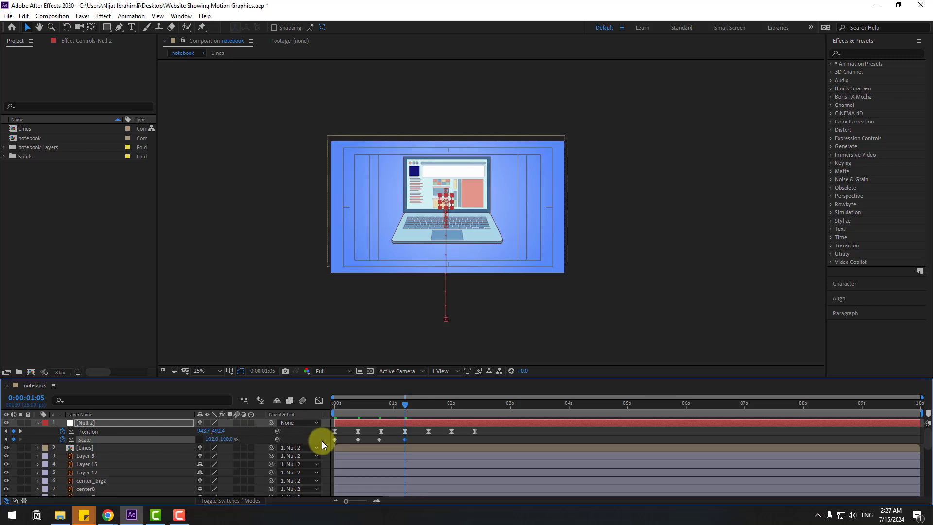
pyautogui.moveTo(415, 402); pyautogui.dragTo(431, 408)
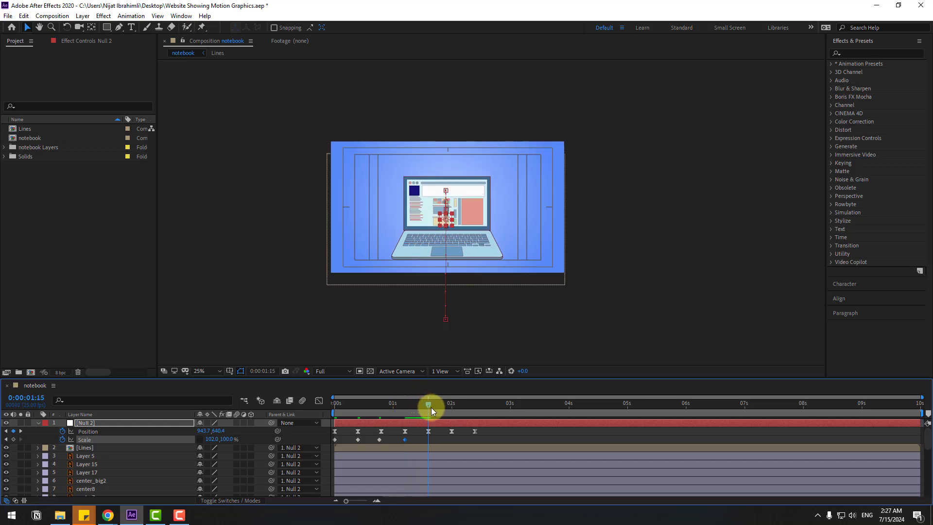
pyautogui.write('100')
pyautogui.press('Return')
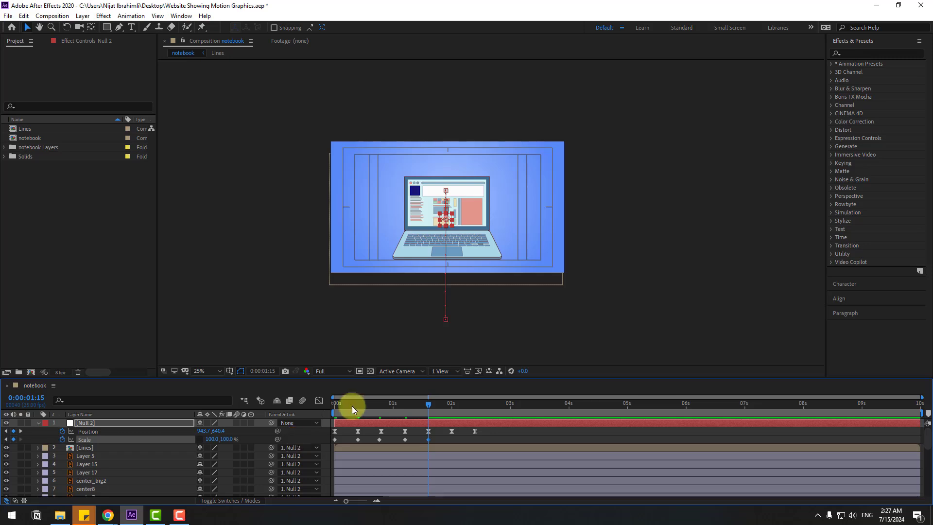
# Apply Easy Ease to all of Null 2's Scale keyframes and preview the squash and stretch with the composition fitted to the viewer
pyautogui.moveTo(436, 439); pyautogui.dragTo(333, 445)
pyautogui.rightClick(334, 439)
pyautogui.moveTo(337, 435)
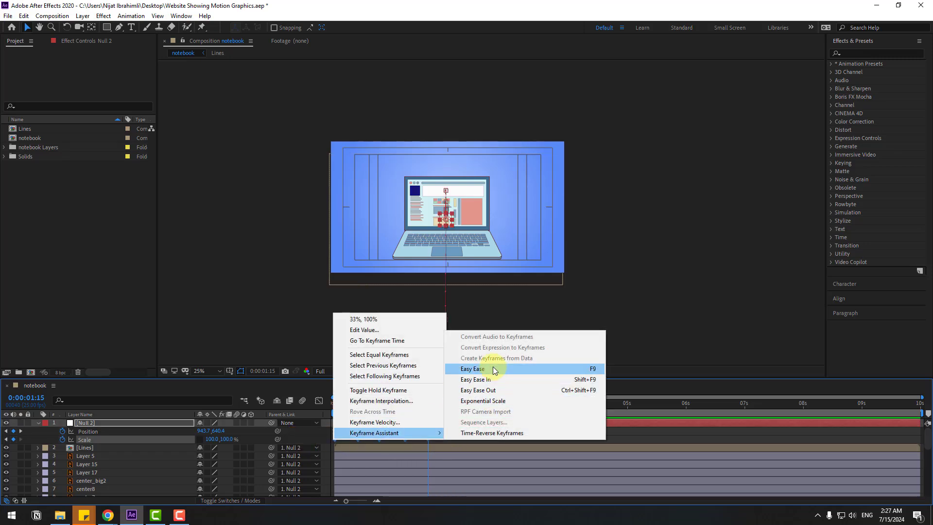
pyautogui.click(466, 369)
pyautogui.click(215, 372)
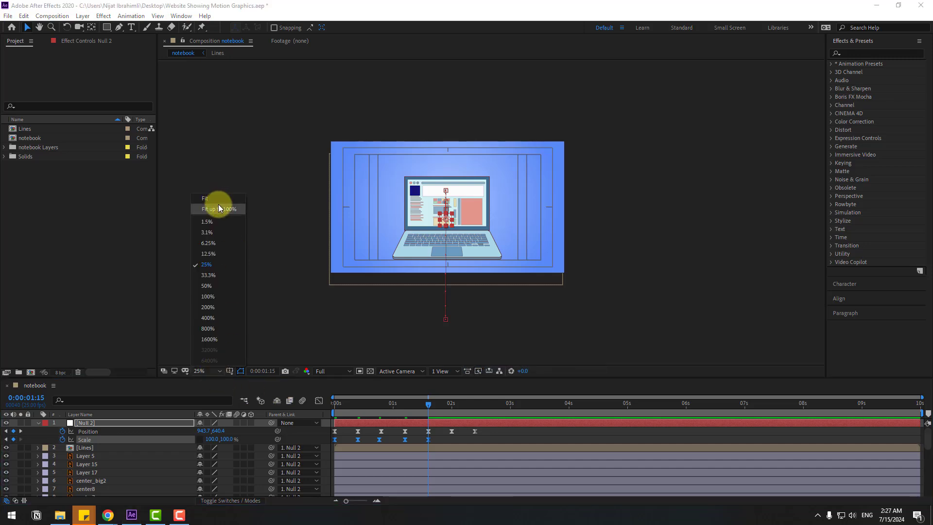
pyautogui.click(218, 204)
pyautogui.press('space')
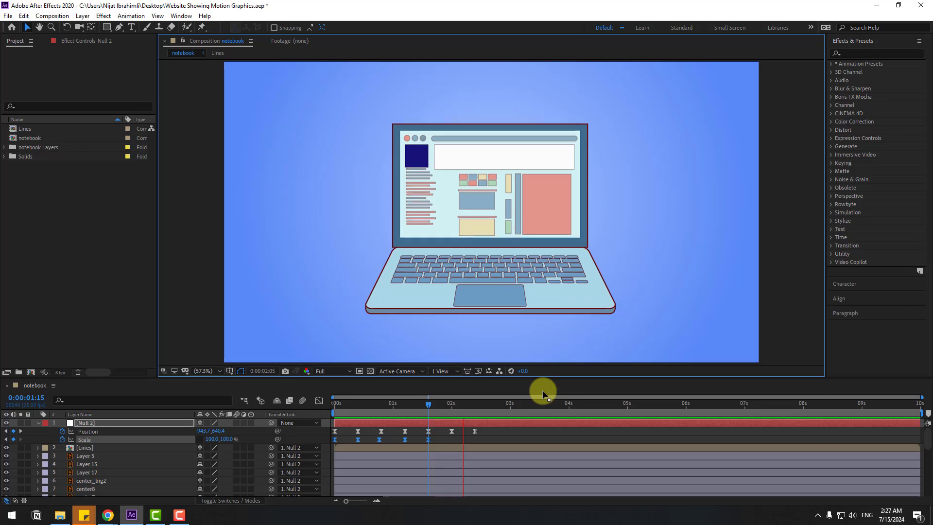
# Start keyframing Null 2's Rotation with 25° at 0:00:00:00 and -10° at 0:00:00:10
pyautogui.moveTo(444, 402); pyautogui.dragTo(277, 426)
pyautogui.hotkey('shift', 'r')
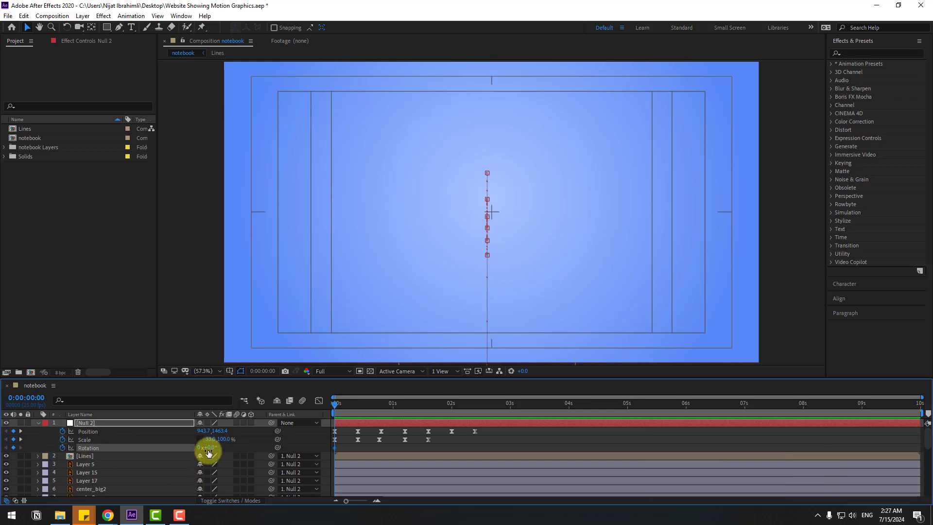
pyautogui.write('25')
pyautogui.press('Return')
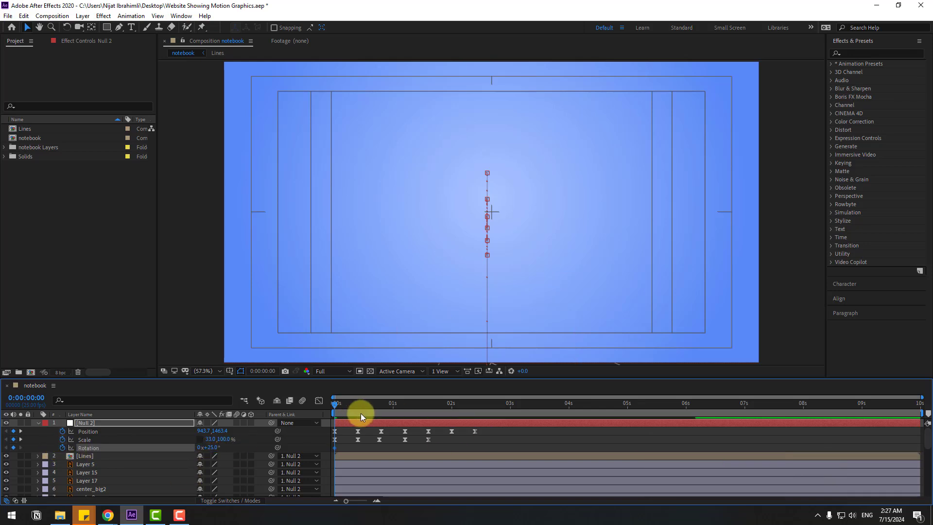
pyautogui.click(359, 411)
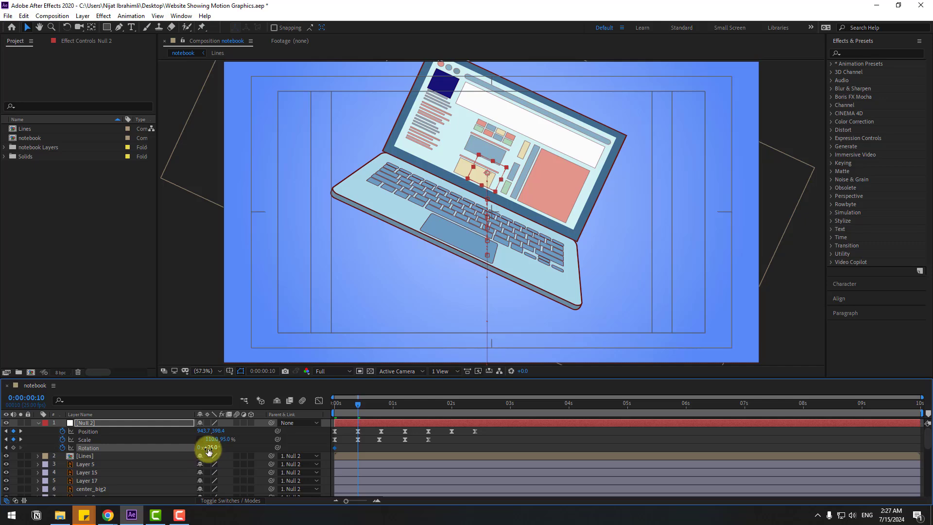
pyautogui.write('-10')
pyautogui.press('Return')
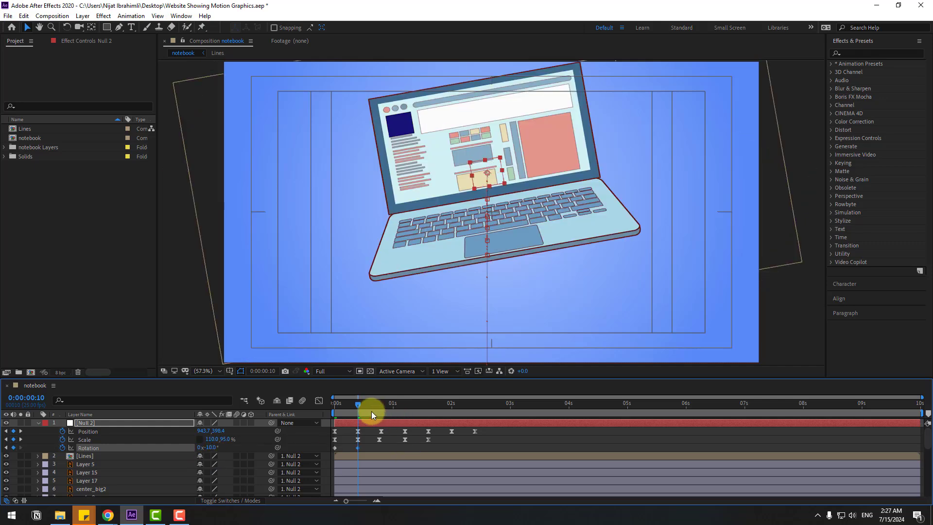
# Add Null 2 Rotation keyframes of 5° at 0:00:00:20 and -2.5° at 0:00:01:06
pyautogui.moveTo(371, 411)
pyautogui.mouseDown()
pyautogui.moveTo(331, 410)
pyautogui.moveTo(381, 404)
pyautogui.mouseUp()
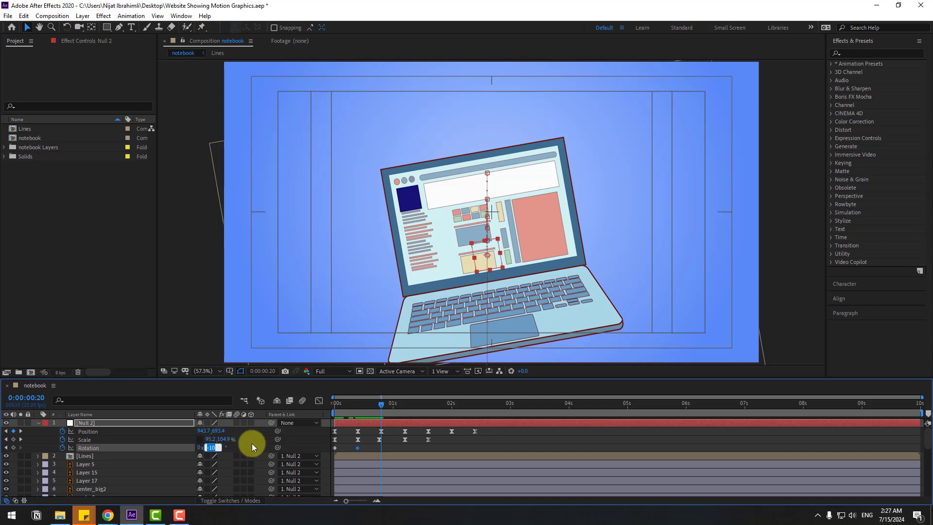
pyautogui.write('5')
pyautogui.press('Return')
pyautogui.moveTo(396, 405); pyautogui.dragTo(407, 404)
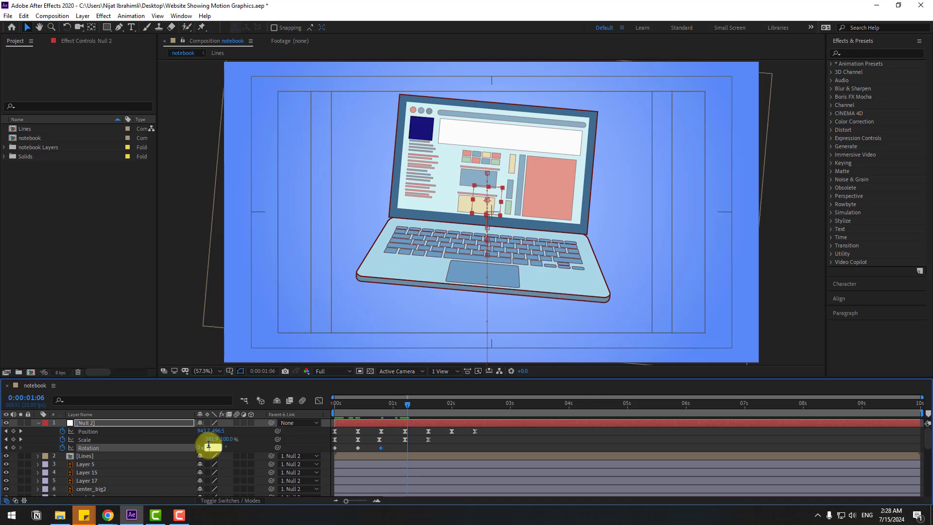
pyautogui.press('Return')
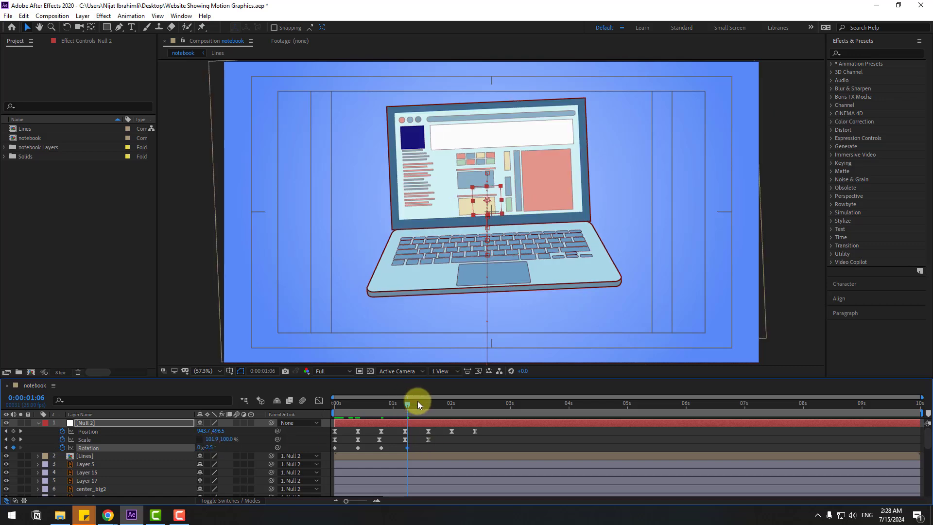
# Add Null 2 Rotation keyframes of 1.5° at 0:00:01:16 and -0.5° at 0:00:02:00
pyautogui.moveTo(418, 404); pyautogui.dragTo(430, 406)
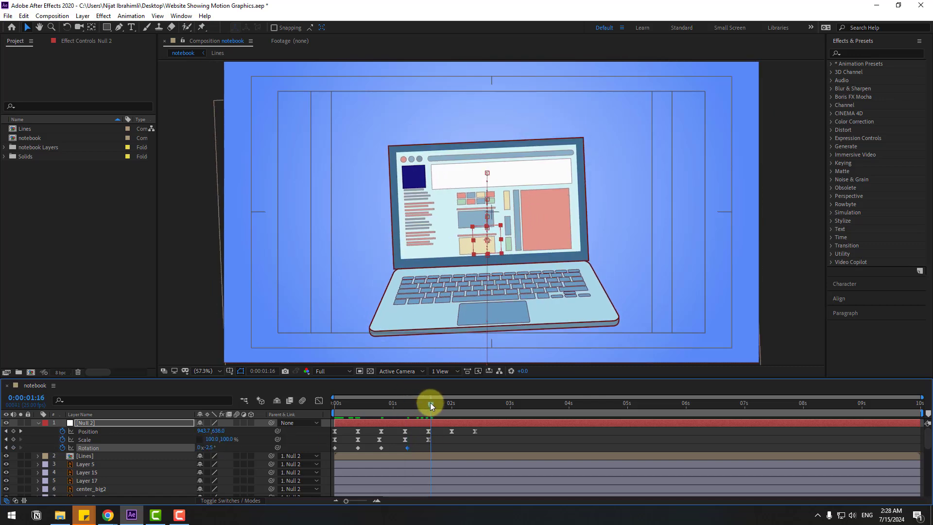
pyautogui.click(214, 450)
pyautogui.write('1.5')
pyautogui.press('Return')
pyautogui.press('k')
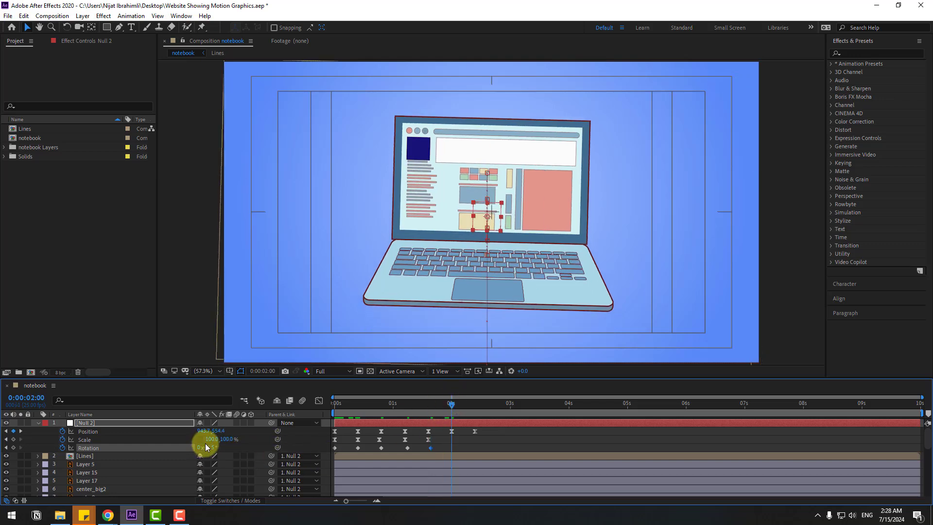
pyautogui.write('-0.5')
pyautogui.press('Return')
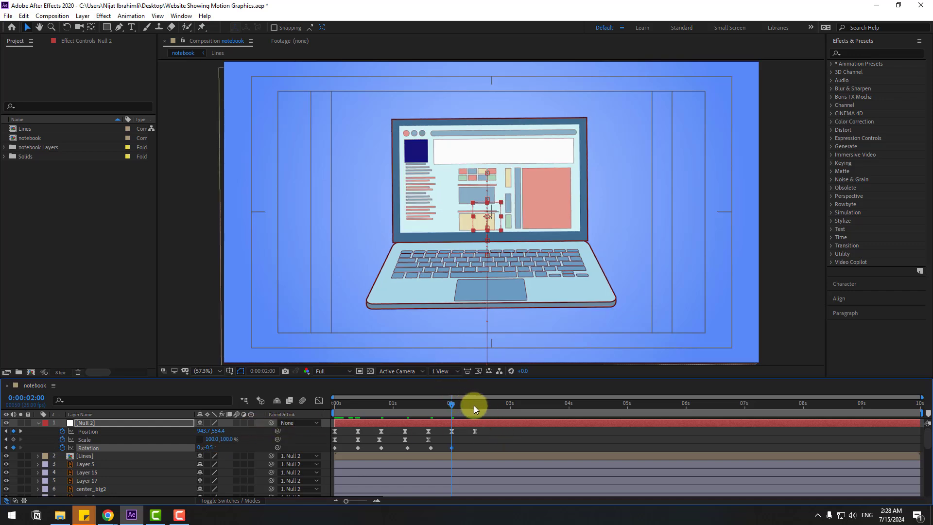
# At 0:00:02:10, end Null 2's swing with a Rotation keyframe of 0°
pyautogui.click(475, 405)
pyautogui.click(212, 447)
pyautogui.write('0')
pyautogui.press('Return')
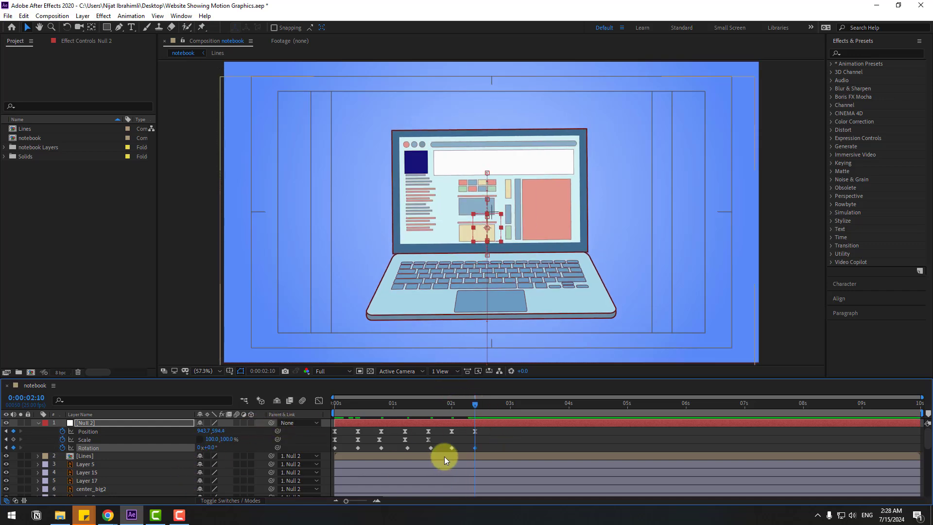
# Apply Easy Ease to all of Null 2's Rotation keyframes, preview the animation, and collapse the null's properties
pyautogui.moveTo(486, 447); pyautogui.dragTo(335, 449)
pyautogui.rightClick(334, 446)
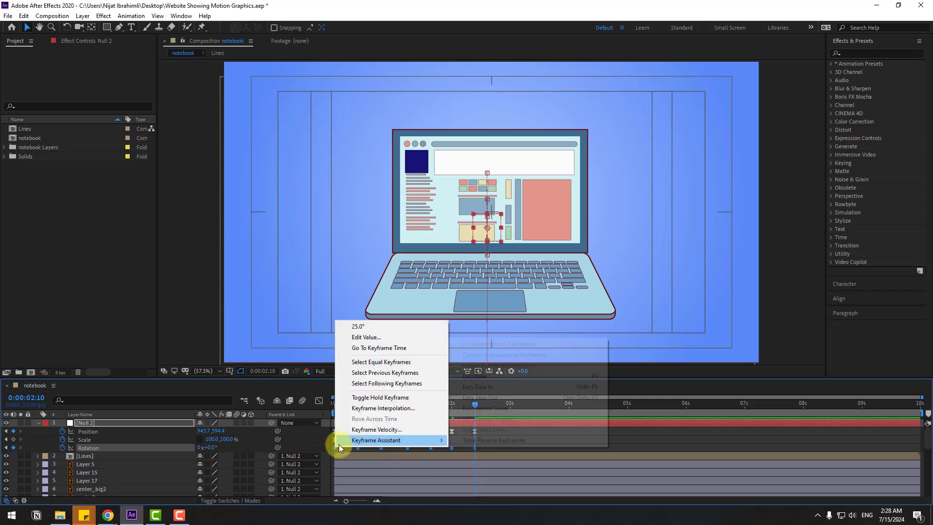
pyautogui.moveTo(340, 440)
pyautogui.click(508, 376)
pyautogui.press('space')
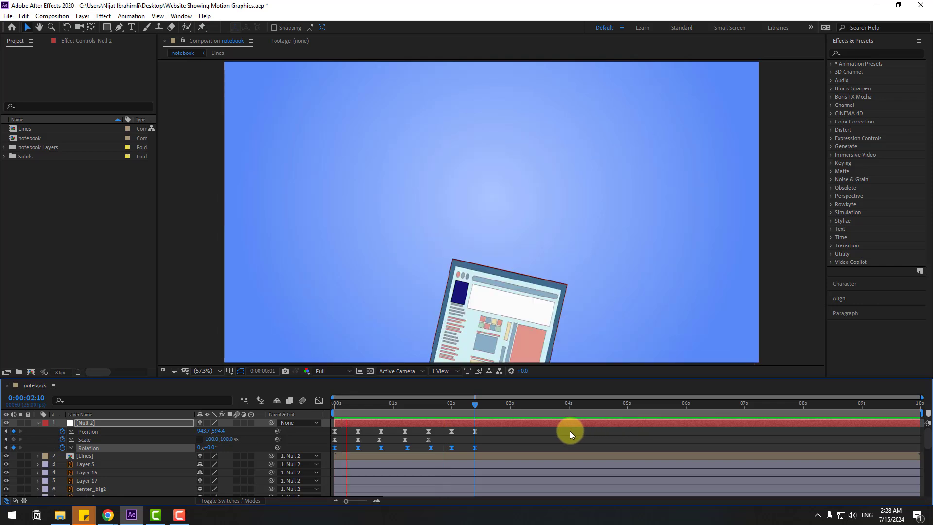
pyautogui.click(514, 436)
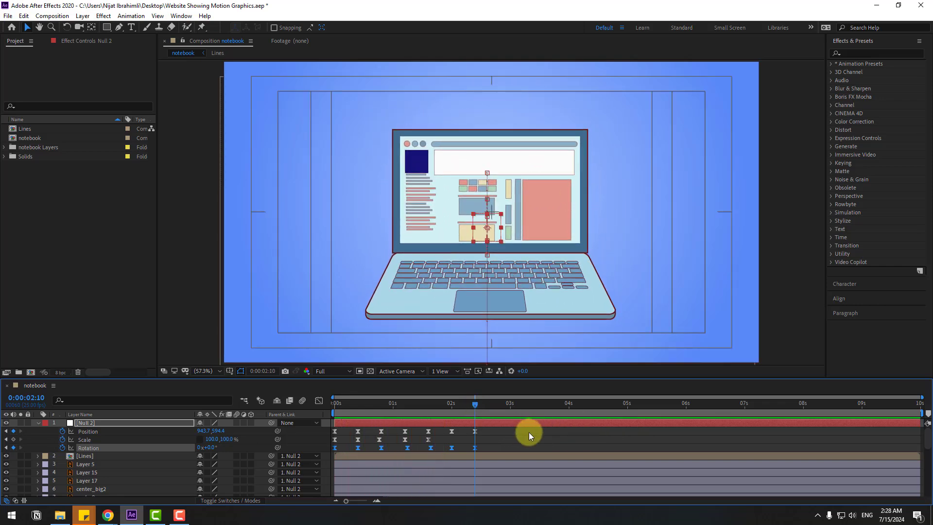
pyautogui.click(519, 441)
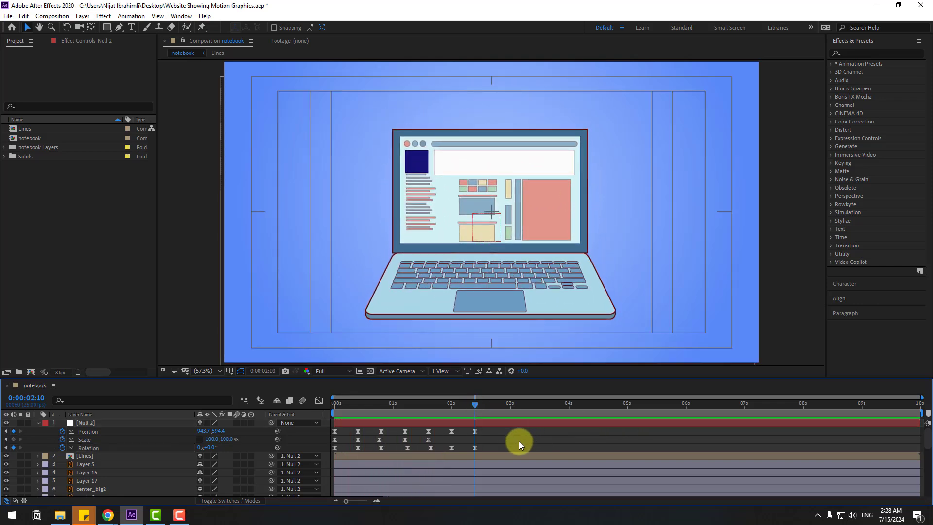
pyautogui.click(39, 423)
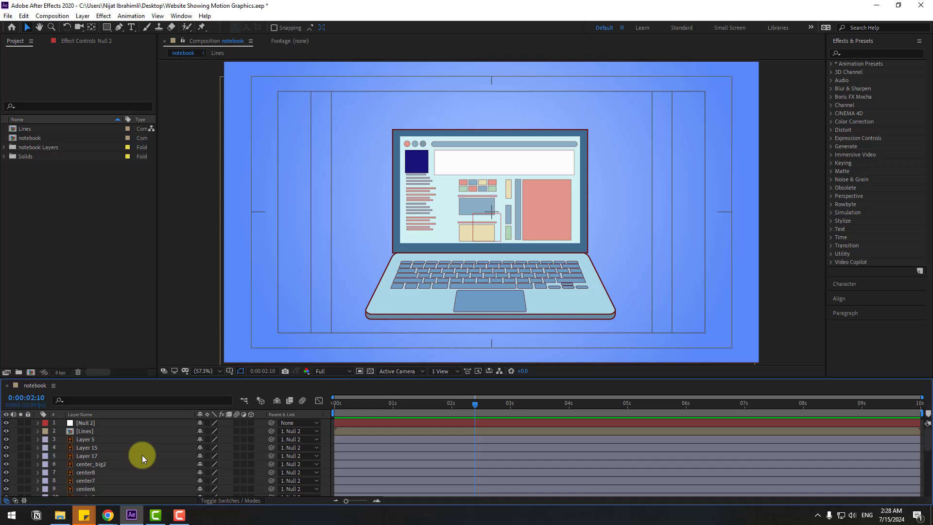
# Draw a closed six-point shape with the Pen tool around the outline of the laptop's screen and keyboard base
pyautogui.click(121, 29)
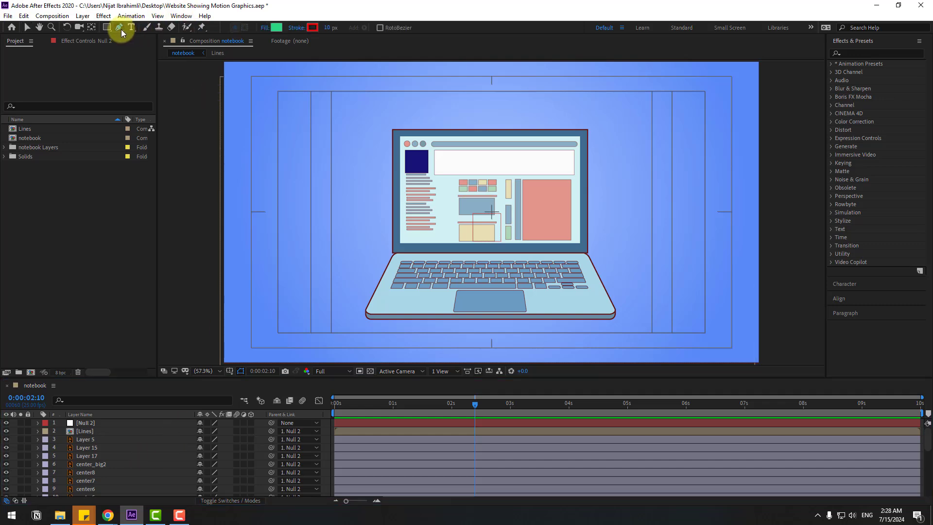
pyautogui.click(387, 254)
pyautogui.moveTo(384, 127); pyautogui.dragTo(591, 124)
pyautogui.click(593, 252)
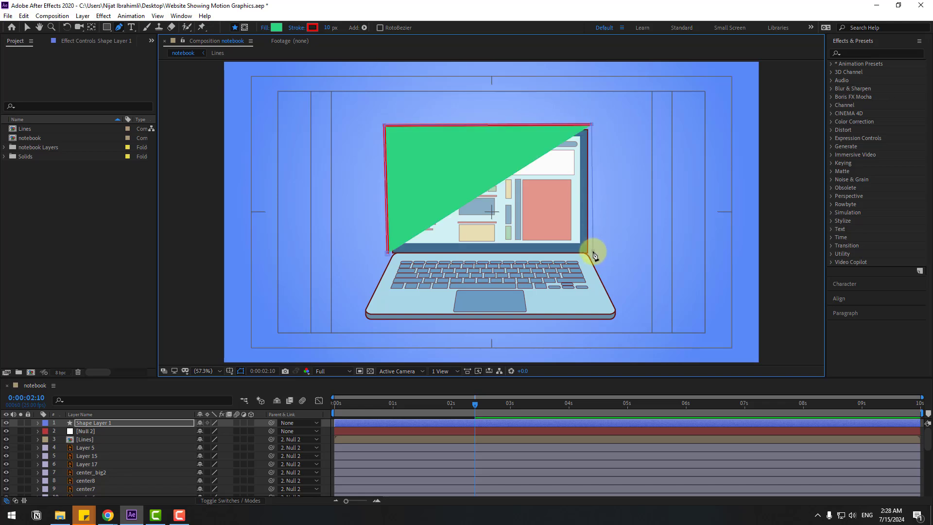
pyautogui.click(621, 320)
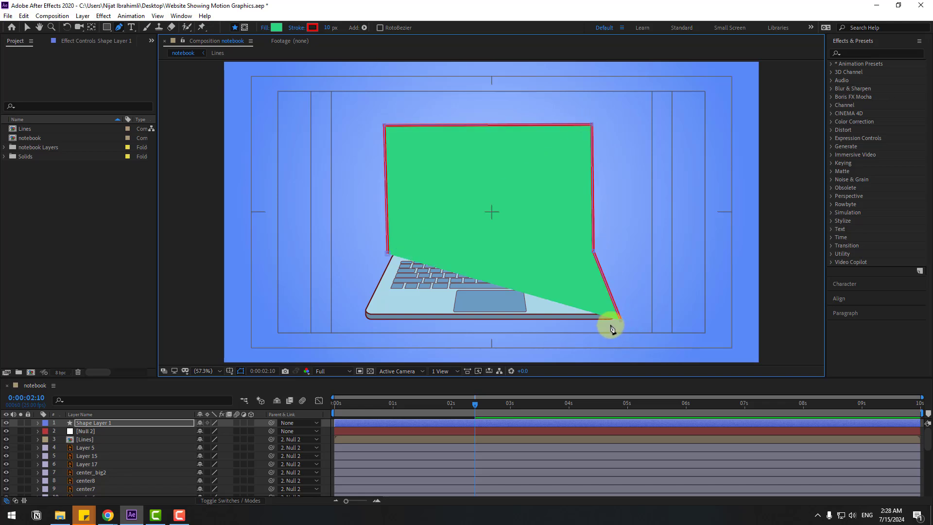
pyautogui.click(358, 321)
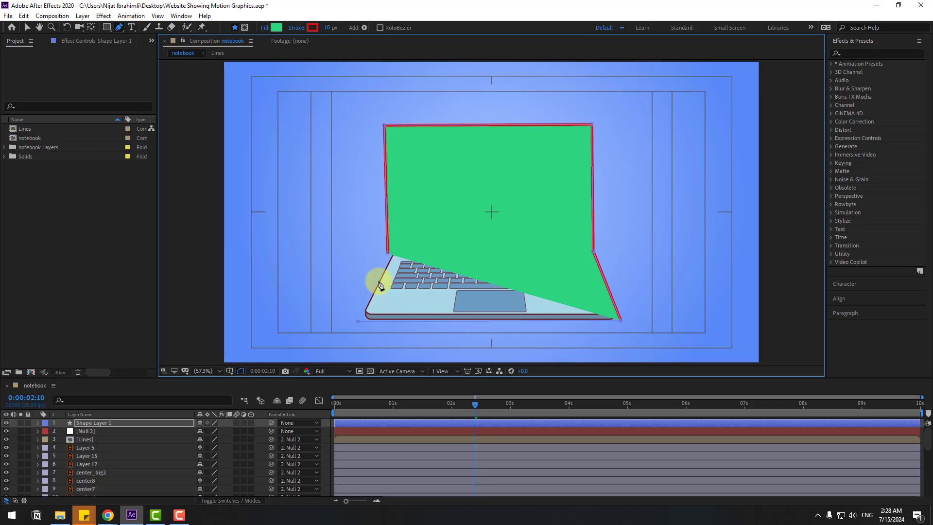
pyautogui.click(385, 254)
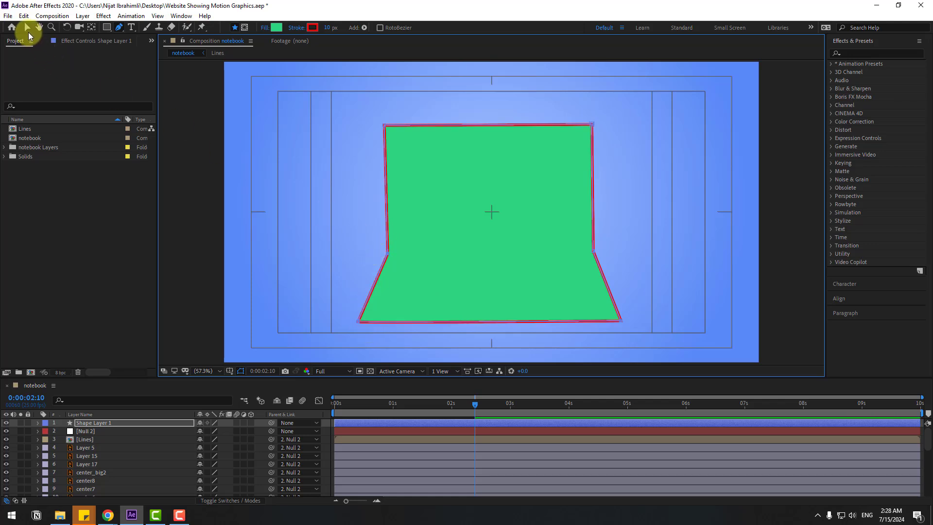
# Set the laptop outline shape's fill to None and its stroke color to white
pyautogui.click(27, 28)
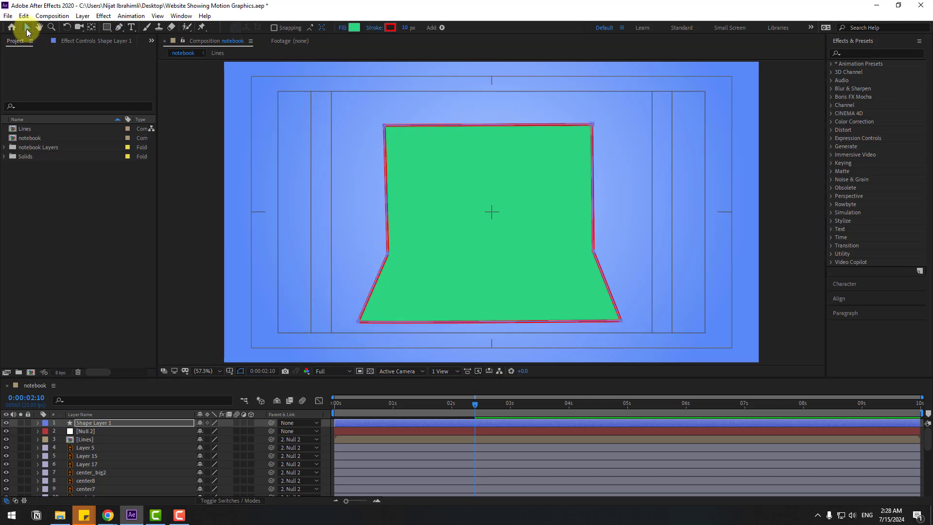
pyautogui.click(342, 30)
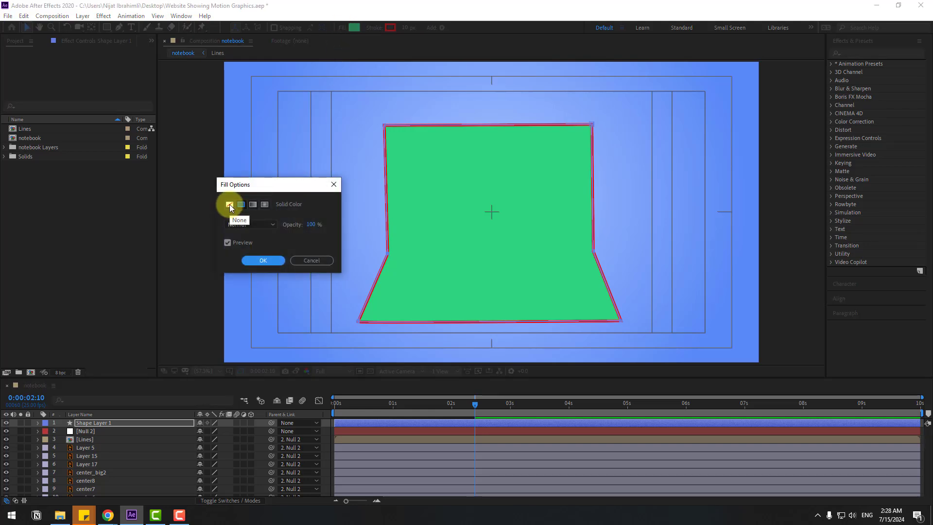
pyautogui.click(229, 204)
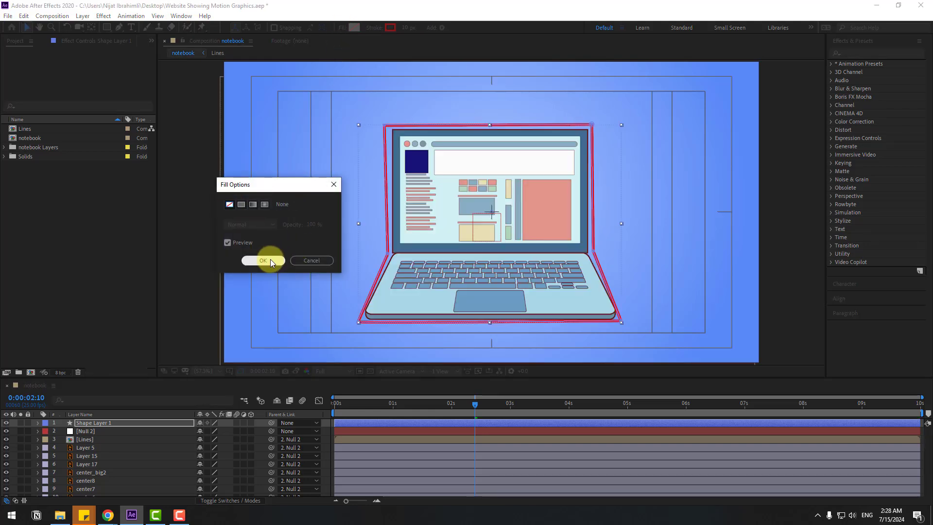
pyautogui.click(270, 260)
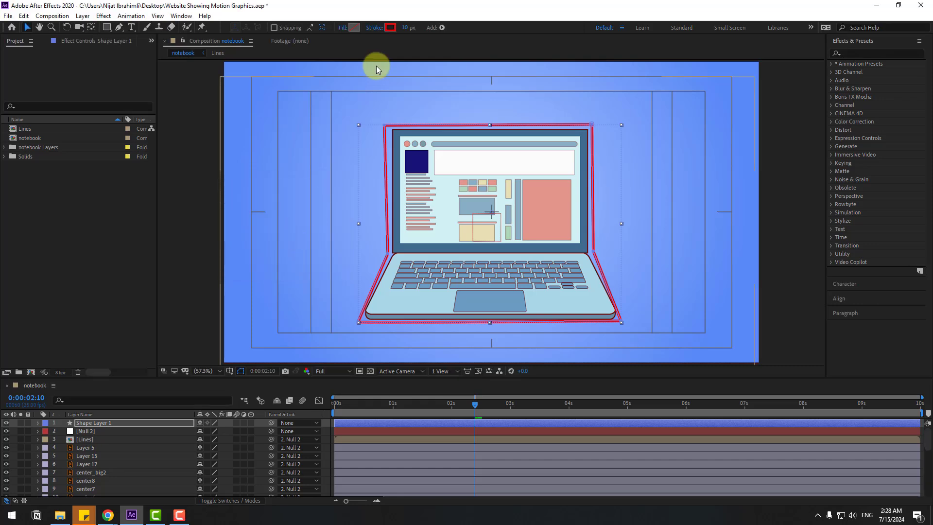
pyautogui.click(390, 27)
pyautogui.click(284, 363)
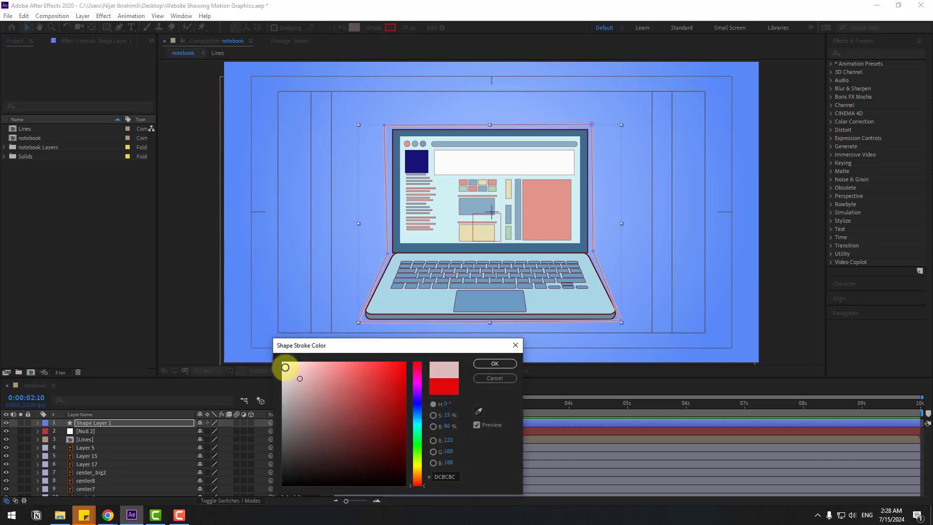
pyautogui.click(481, 365)
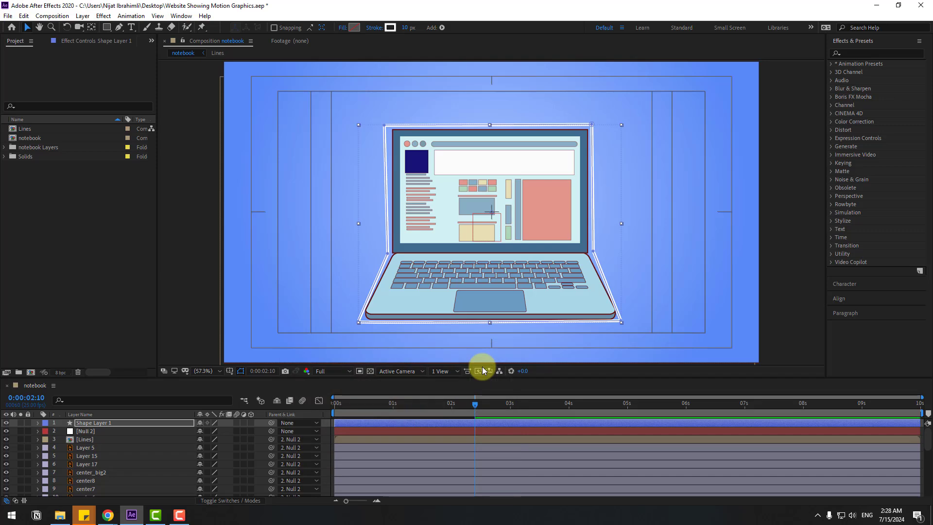
# Start Shape Layer 1 at 0:00:02:10 and add Trim Paths to it
pyautogui.moveTo(340, 424); pyautogui.dragTo(483, 417)
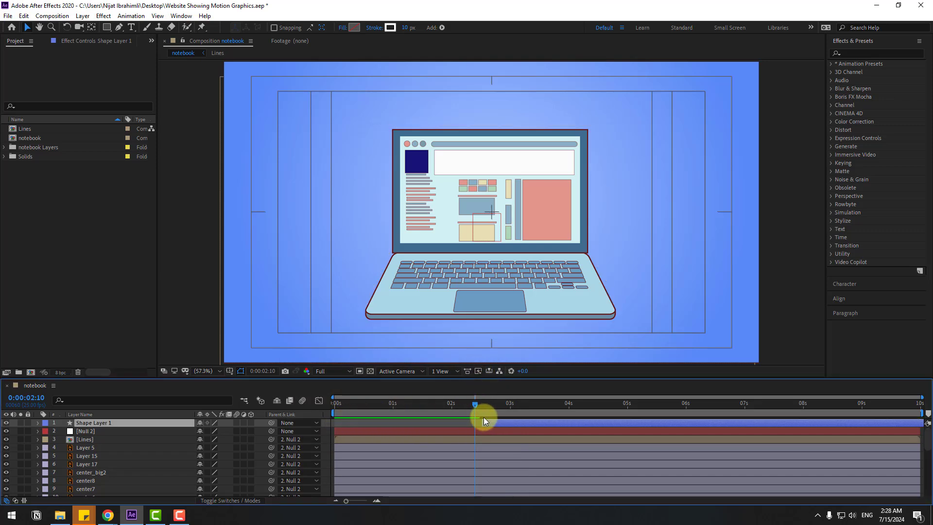
pyautogui.click(441, 28)
pyautogui.click(489, 192)
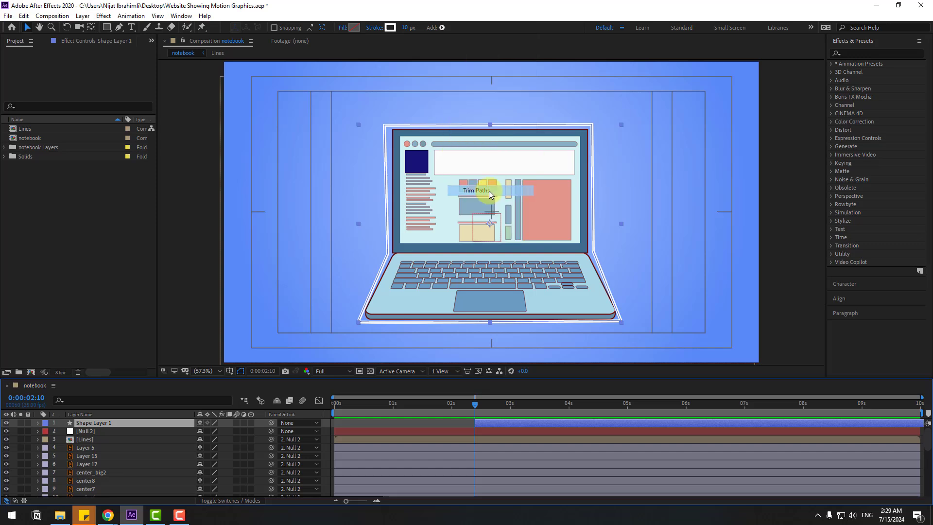
pyautogui.click(54, 448)
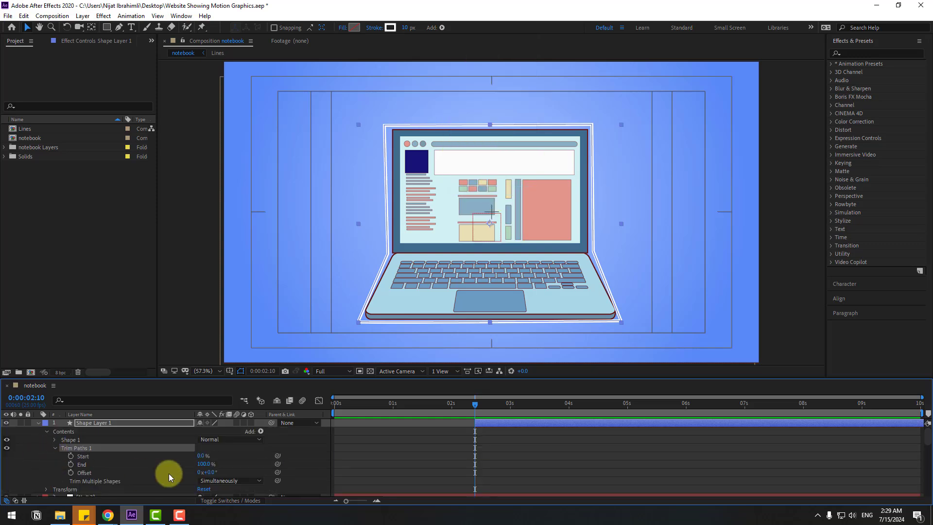
# Keyframe the Trim Paths End from 0% at 0:00:02:10 to 100% at 0:00:03:00
pyautogui.moveTo(204, 465)
pyautogui.mouseDown()
pyautogui.moveTo(95, 464)
pyautogui.moveTo(111, 491)
pyautogui.mouseUp()
pyautogui.click(70, 464)
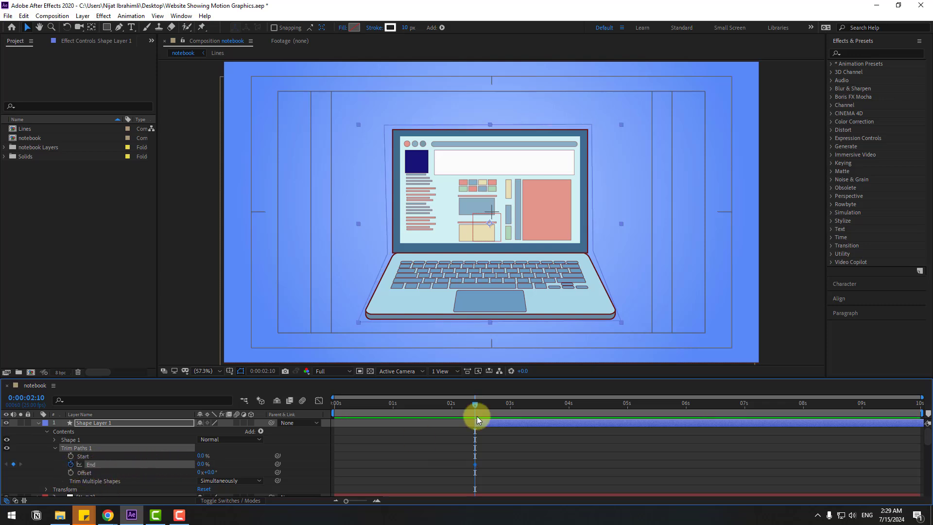
pyautogui.moveTo(505, 410); pyautogui.dragTo(509, 410)
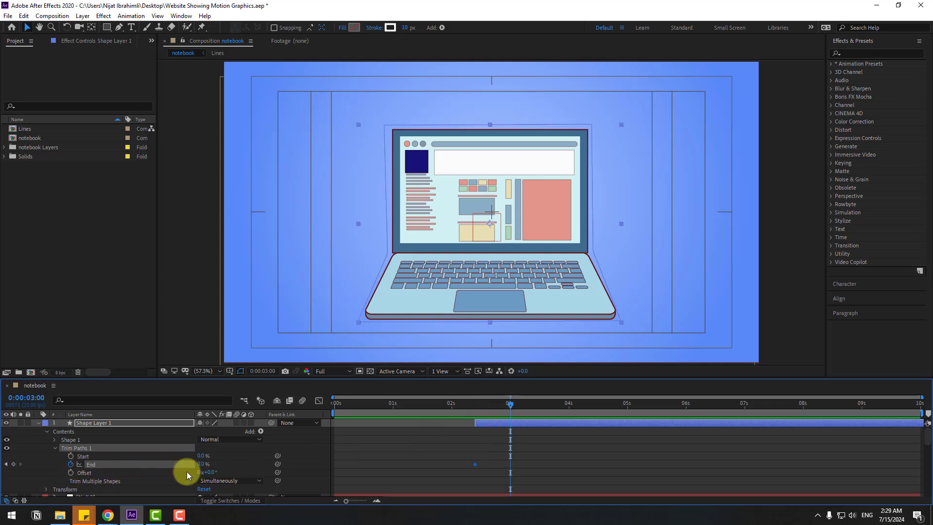
pyautogui.click(202, 463)
pyautogui.write('100')
pyautogui.press('Return')
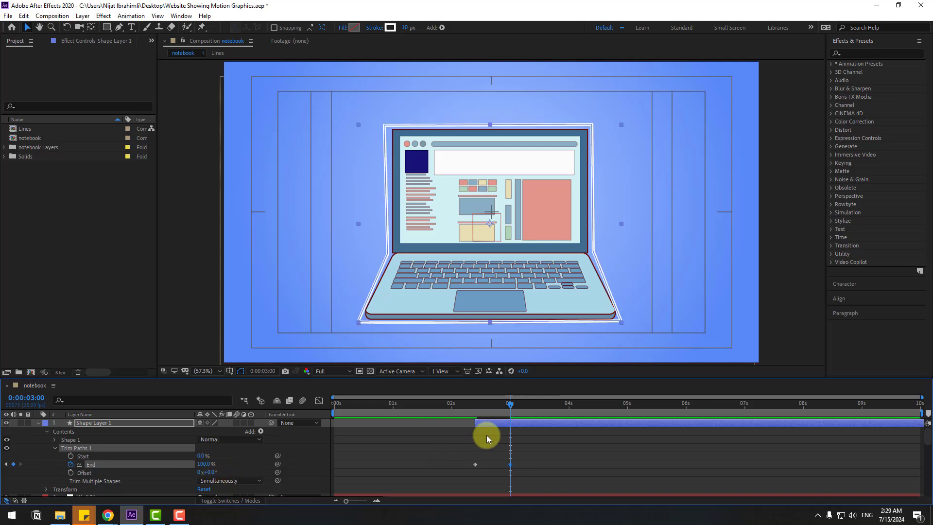
# Keyframe the Trim Paths Start from 0%, between the two End keyframes, to 100% at 0:00:03:12
pyautogui.moveTo(513, 408); pyautogui.dragTo(534, 407)
pyautogui.click(71, 456)
pyautogui.click(201, 456)
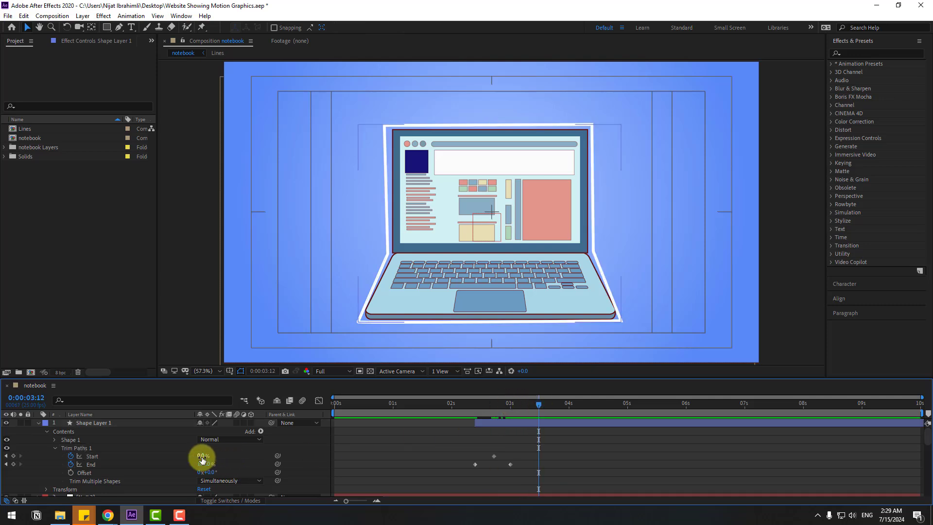
pyautogui.write('100')
pyautogui.press('Return')
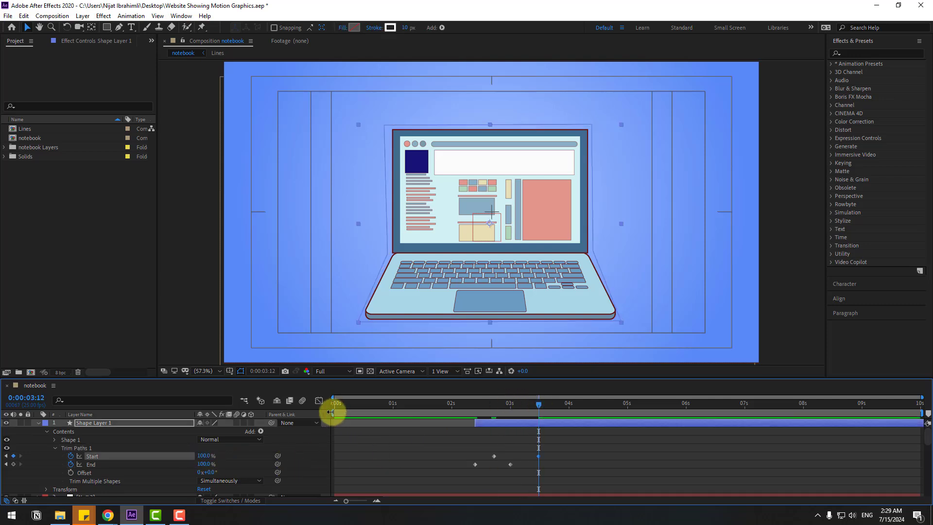
# Begin the work area just before Shape Layer 1, apply Easy Ease to all Trim Paths keyframes, and preview the result
pyautogui.moveTo(334, 413); pyautogui.dragTo(460, 418)
pyautogui.moveTo(543, 443); pyautogui.dragTo(477, 465)
pyautogui.rightClick(475, 463)
pyautogui.moveTo(543, 460)
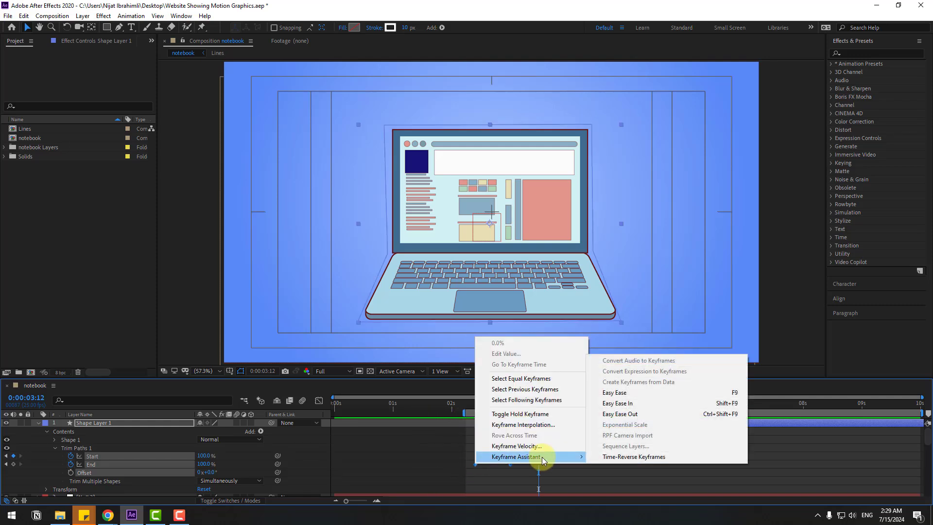
pyautogui.click(631, 394)
pyautogui.press('space')
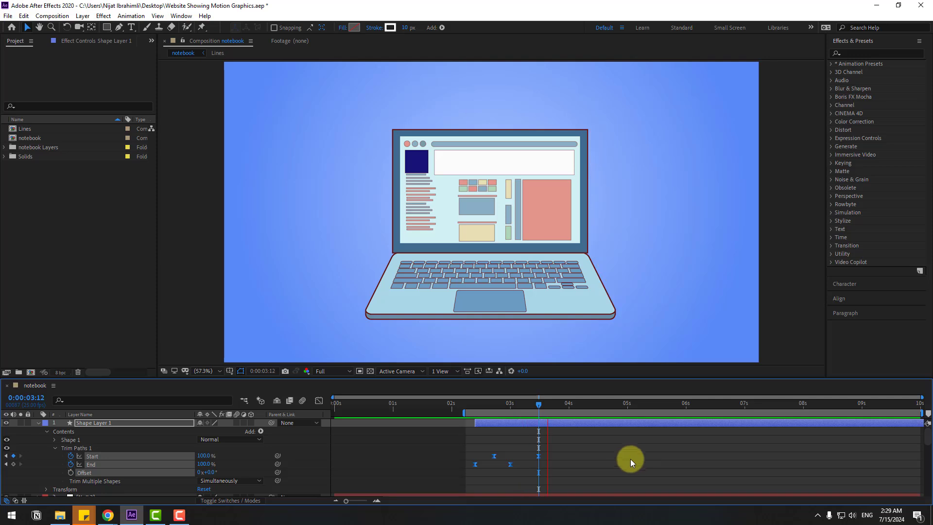
pyautogui.press('space')
# Set the Line Cap of Shape Layer 1's Stroke 1 to Round Cap and preview the outline animation
pyautogui.moveTo(530, 403); pyautogui.dragTo(520, 403)
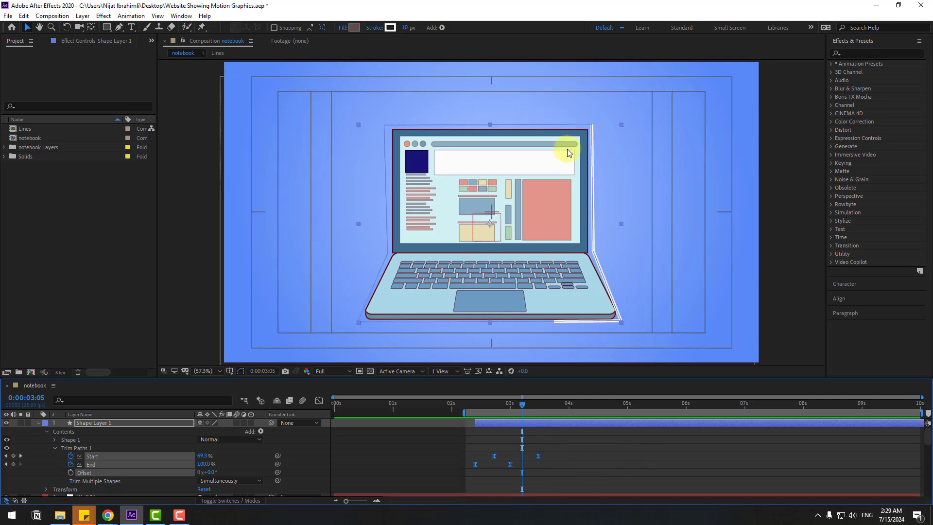
pyautogui.scroll(4, 587, 231)
pyautogui.moveTo(650, 275); pyautogui.dragTo(477, 273)
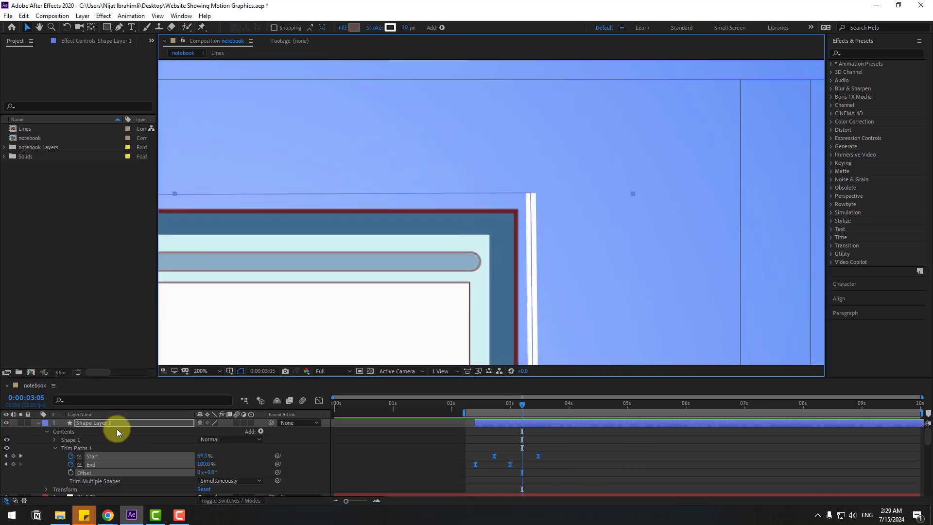
pyautogui.click(54, 440)
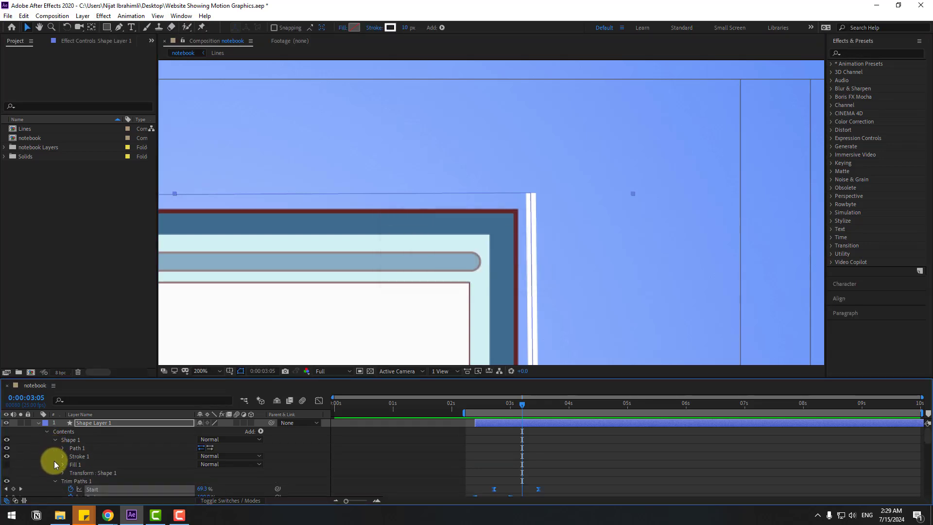
pyautogui.click(62, 456)
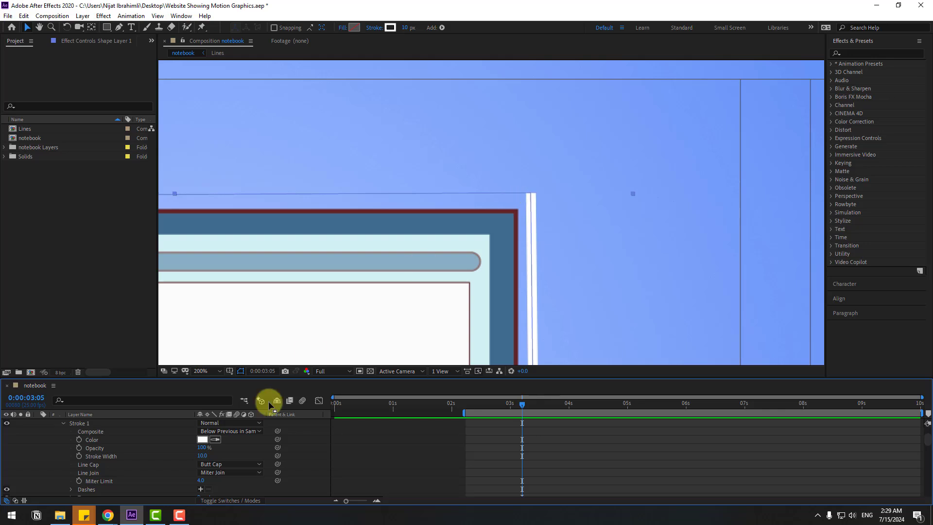
pyautogui.click(220, 464)
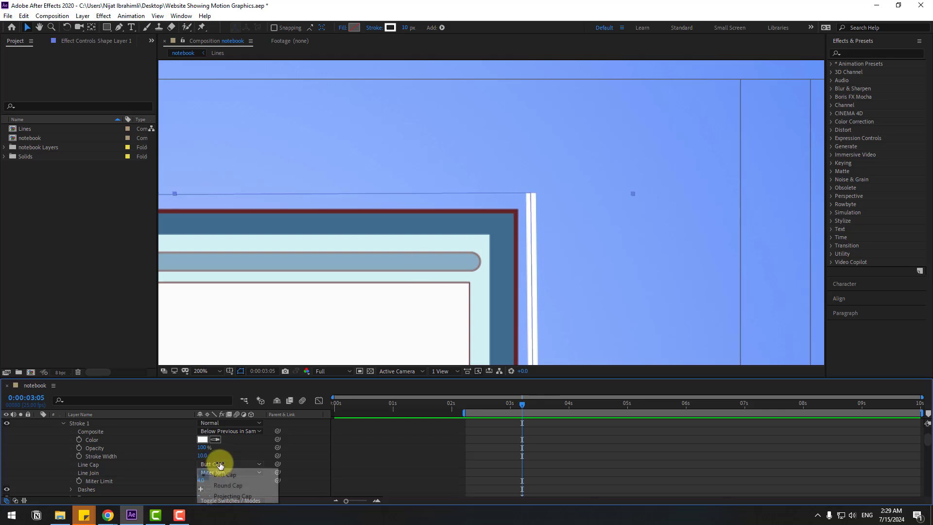
pyautogui.click(236, 487)
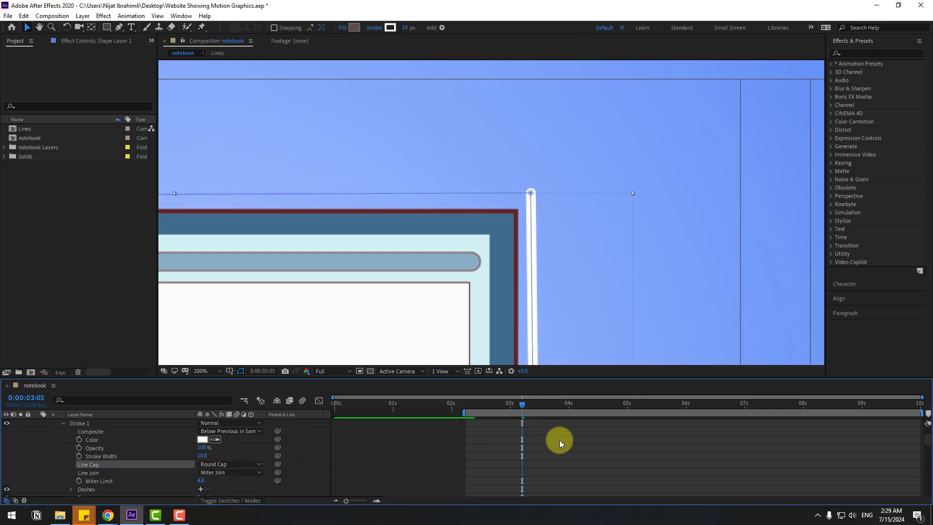
pyautogui.scroll(-4, 527, 301)
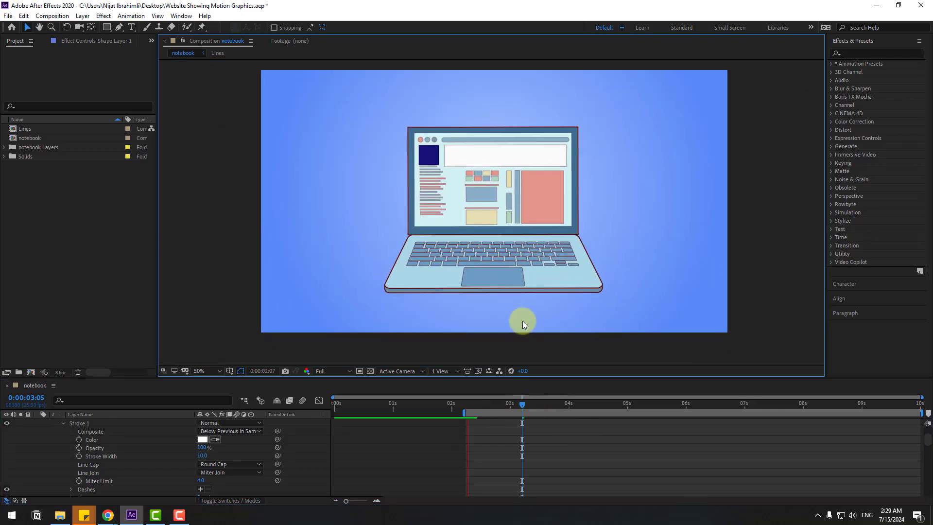
pyautogui.click(128, 431)
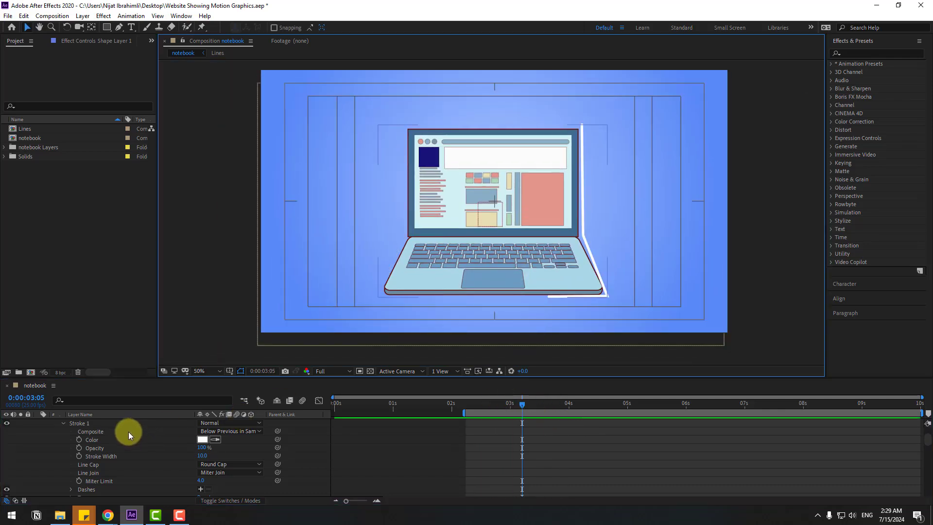
# Show only Shape Layer 1's keyframed properties and move the last End keyframe a few frames past 0:00:03:00
pyautogui.scroll(2, 95, 427)
pyautogui.click(98, 424)
pyautogui.press('u')
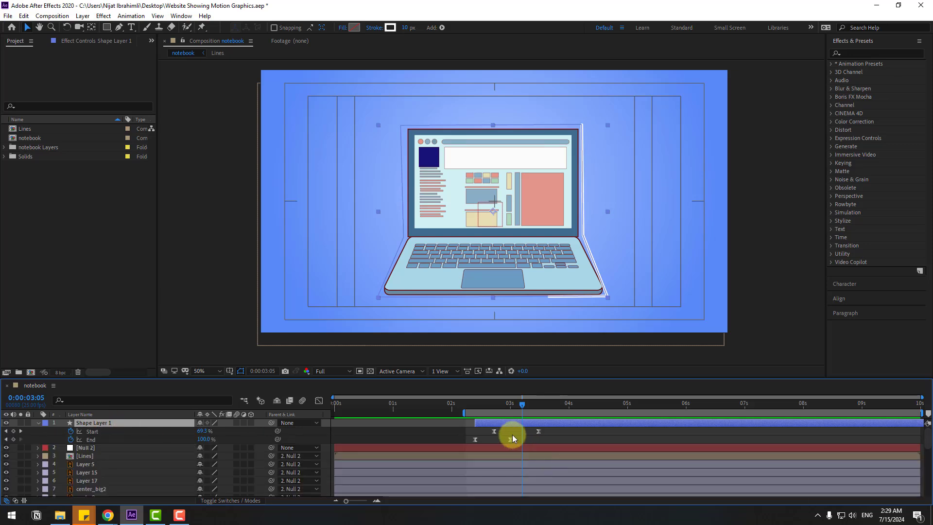
pyautogui.press('pageup')
pyautogui.press('pageup')
pyautogui.press('pageup')
pyautogui.press('pageup')
pyautogui.press('pageup')
pyautogui.press('pageup')
pyautogui.press('pageup')
pyautogui.moveTo(509, 440); pyautogui.dragTo(519, 439)
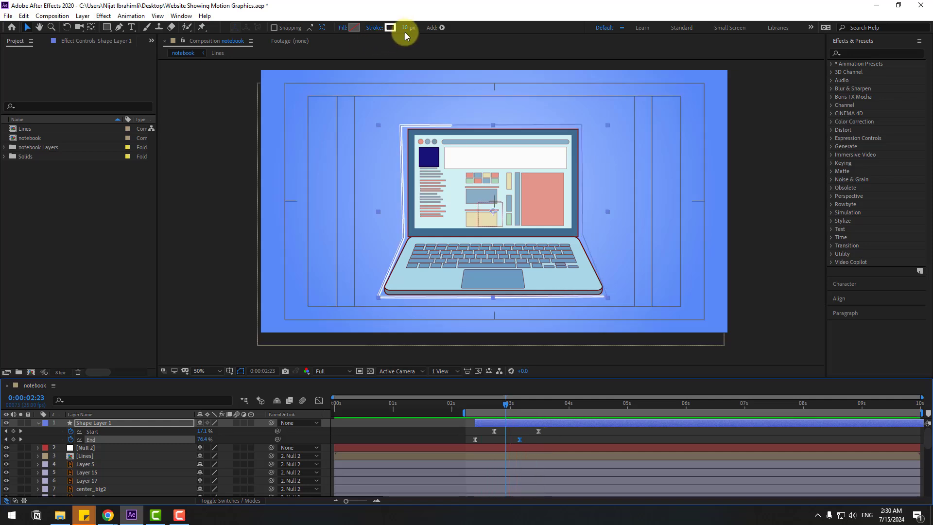
# Increase Shape Layer 1's stroke width to 26 px and preview the animation
pyautogui.moveTo(406, 33); pyautogui.dragTo(414, 28)
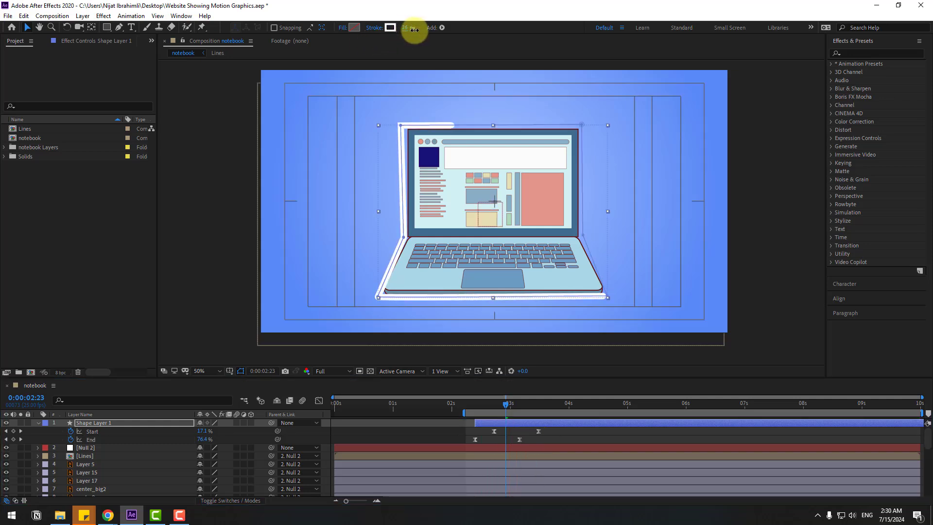
pyautogui.click(608, 435)
pyautogui.press('space')
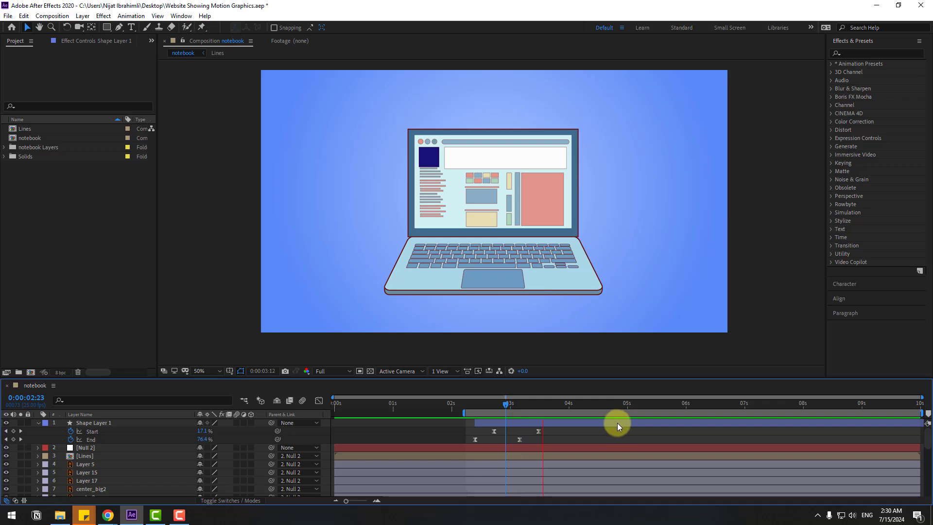
pyautogui.click(128, 432)
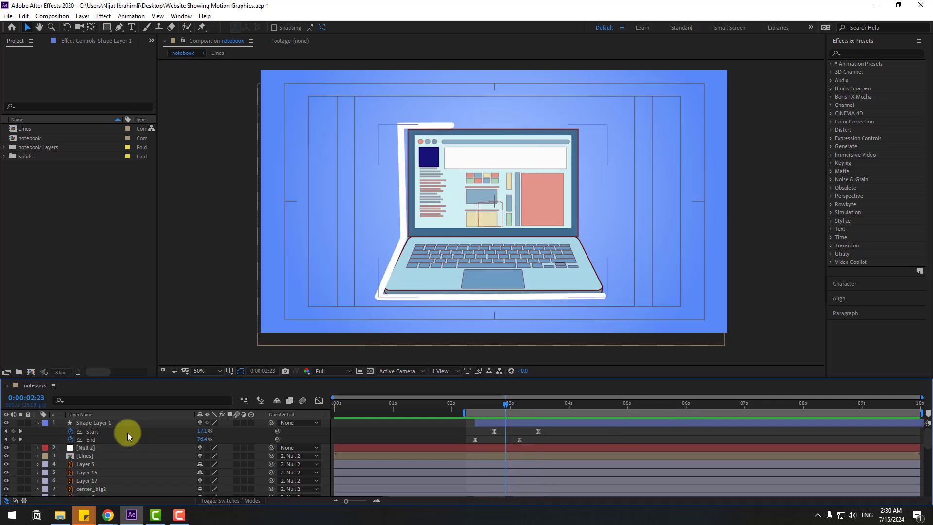
# Parent Shape Layer 1 to Null 2 and move to an earlier point in the laptop's bounce
pyautogui.click(112, 423)
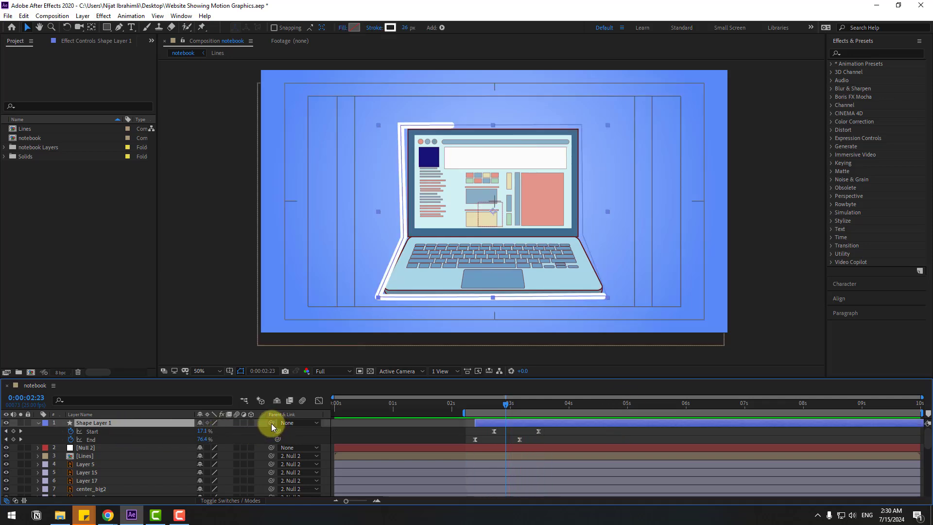
pyautogui.moveTo(271, 424); pyautogui.dragTo(85, 447)
pyautogui.click(398, 402)
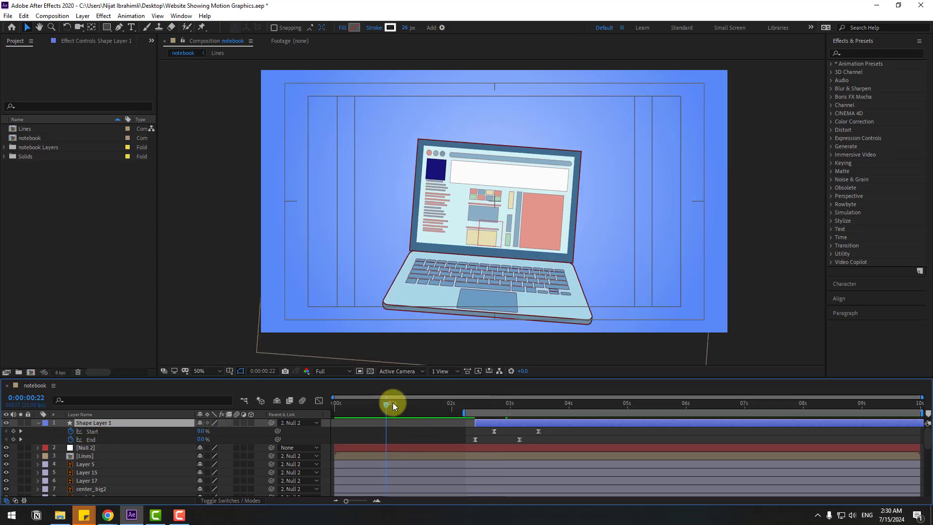
# Shift Shape Layer 1 earlier to start before the one-second mark, and duplicate it with the copy starting at about one second
pyautogui.moveTo(406, 427); pyautogui.dragTo(447, 403)
pyautogui.hotkey('ctrl', 'd')
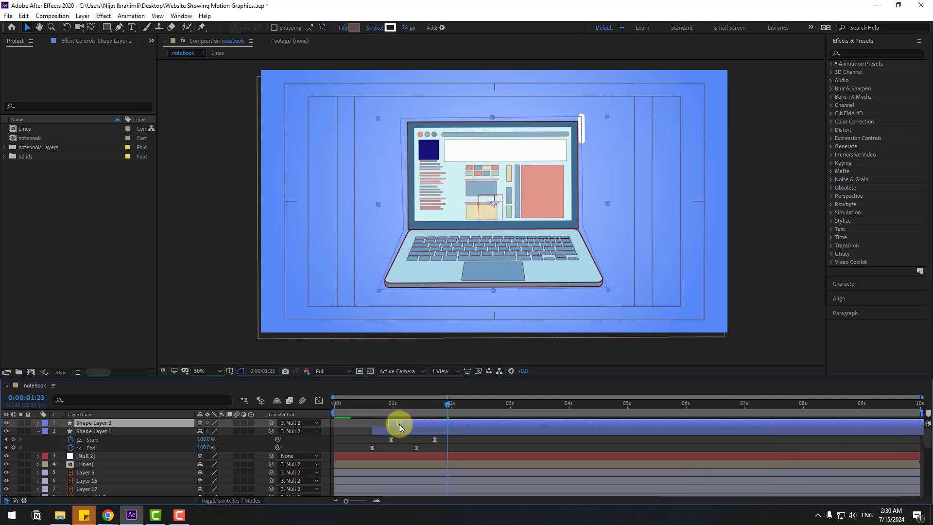
pyautogui.press('space')
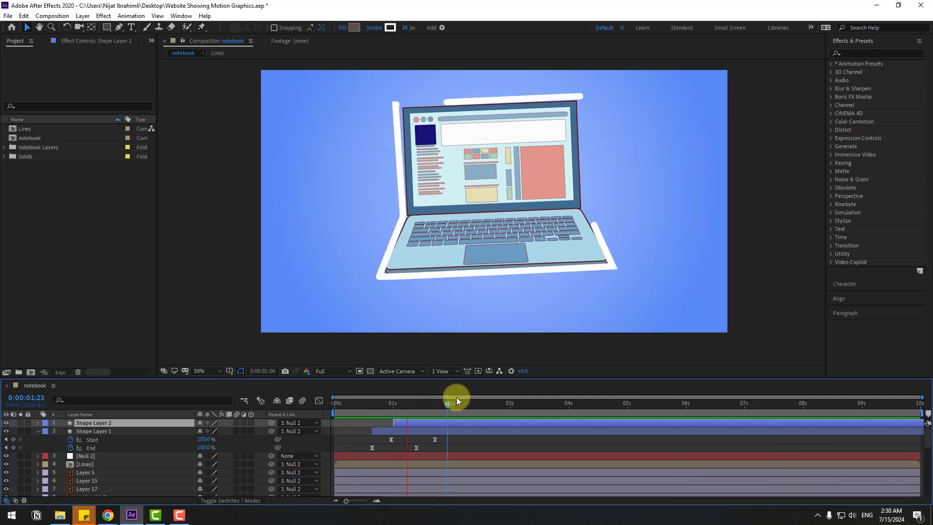
# Delay Shape Layer 2 to start slightly after 0:00:01:00 and preview the two staggered outlines
pyautogui.moveTo(410, 423); pyautogui.dragTo(422, 421)
pyautogui.press('space')
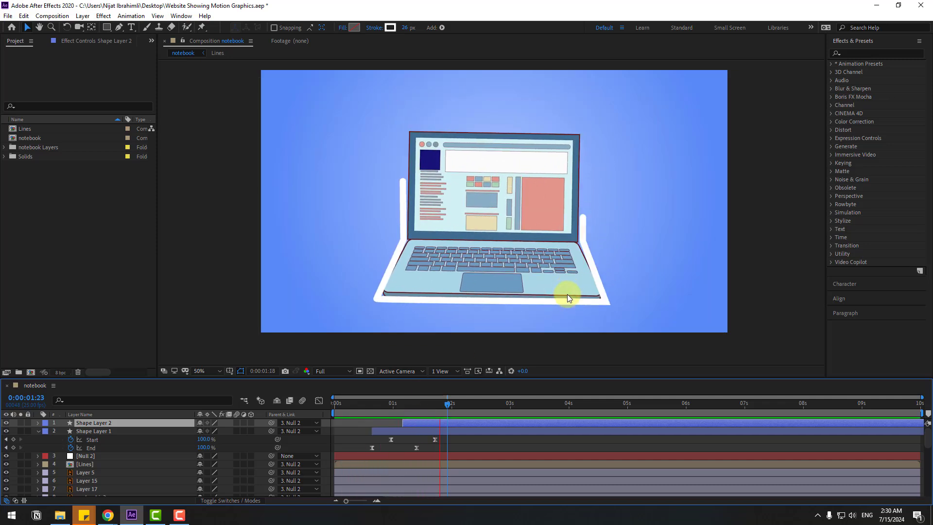
pyautogui.press('space')
pyautogui.click(206, 371)
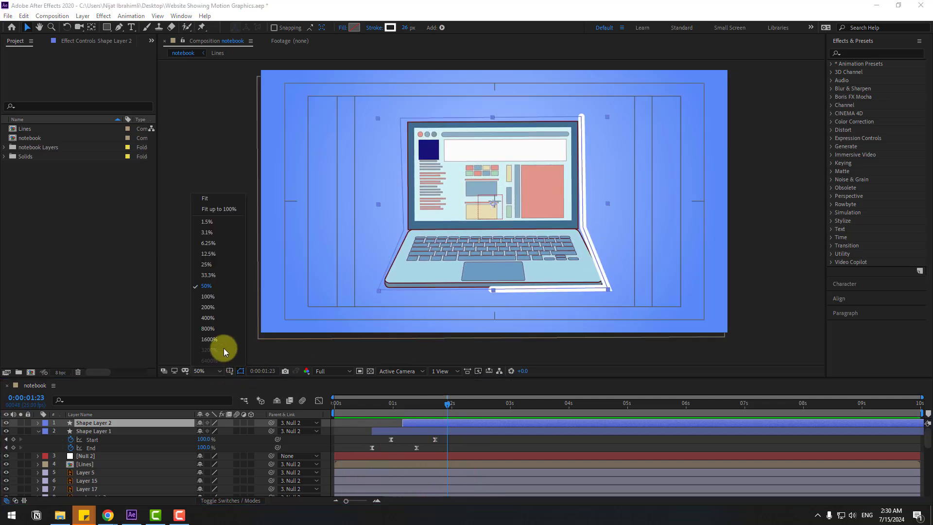
# Fit the notebook composition's view up to 100% and preview the laptop outline animation
pyautogui.click(219, 209)
pyautogui.press('space')
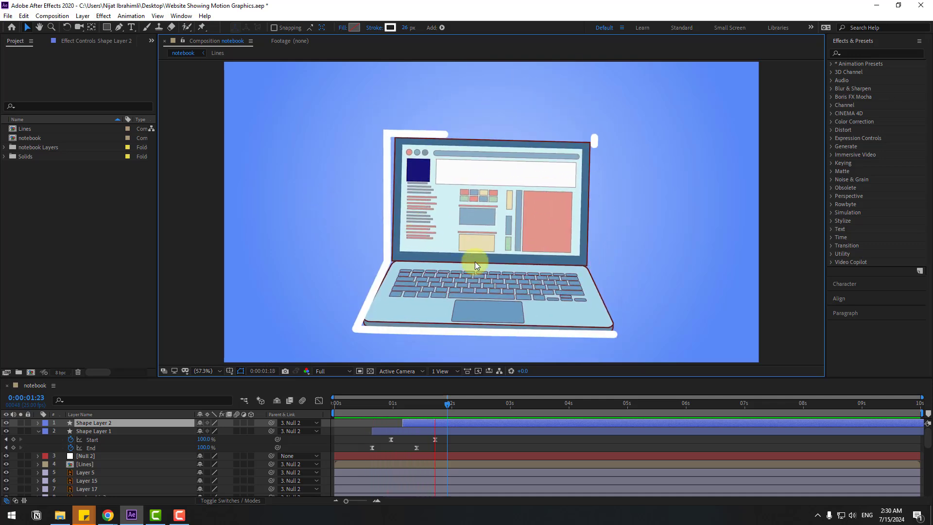
pyautogui.press('space')
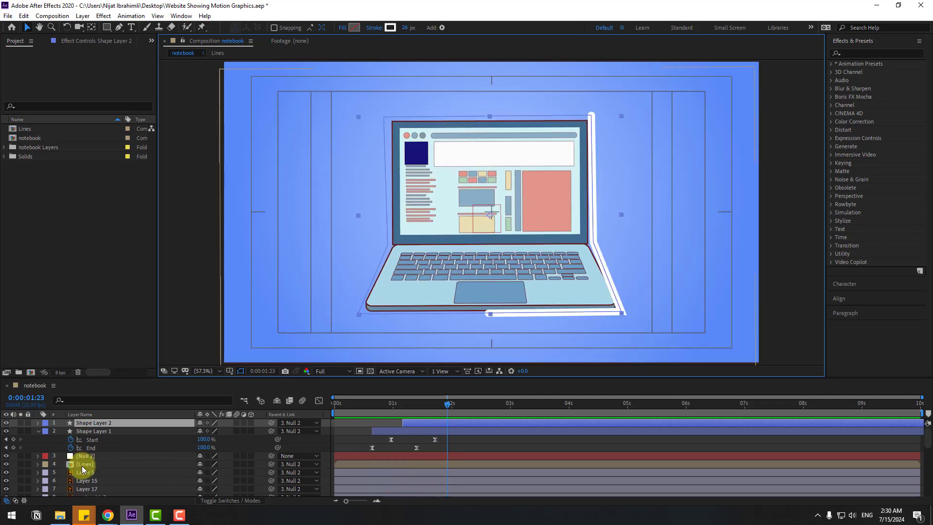
# Open the Lines composition and move the anchor points of all line layers to their left edges with Anchor Point Mover
pyautogui.doubleClick(83, 464)
pyautogui.click(397, 249)
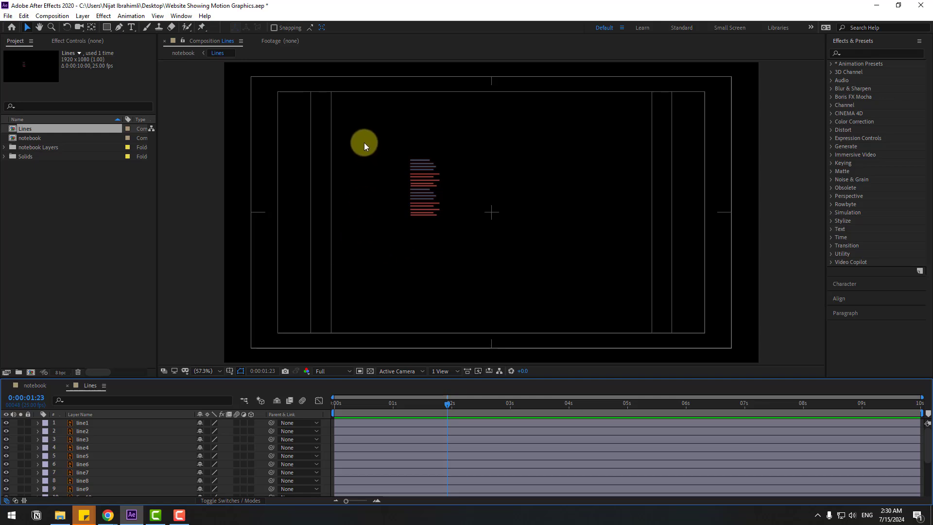
pyautogui.moveTo(364, 142); pyautogui.dragTo(474, 293)
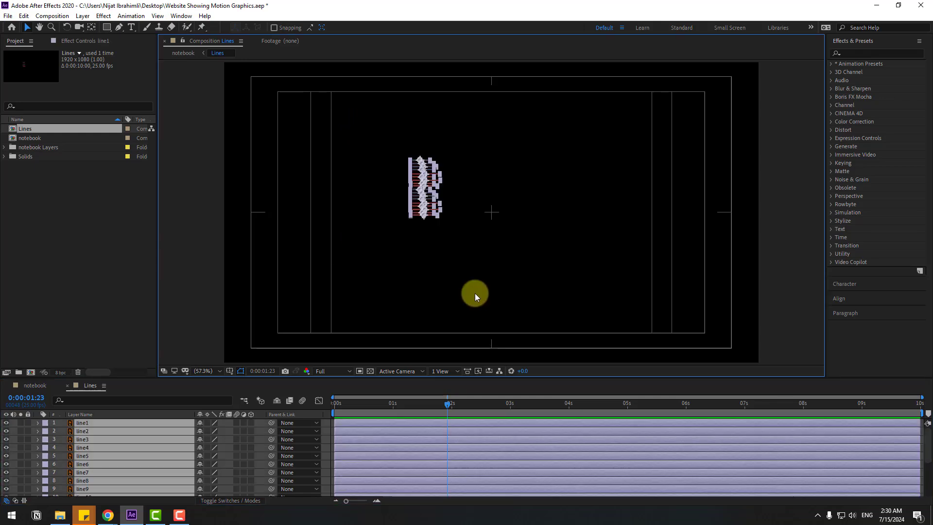
pyautogui.click(181, 16)
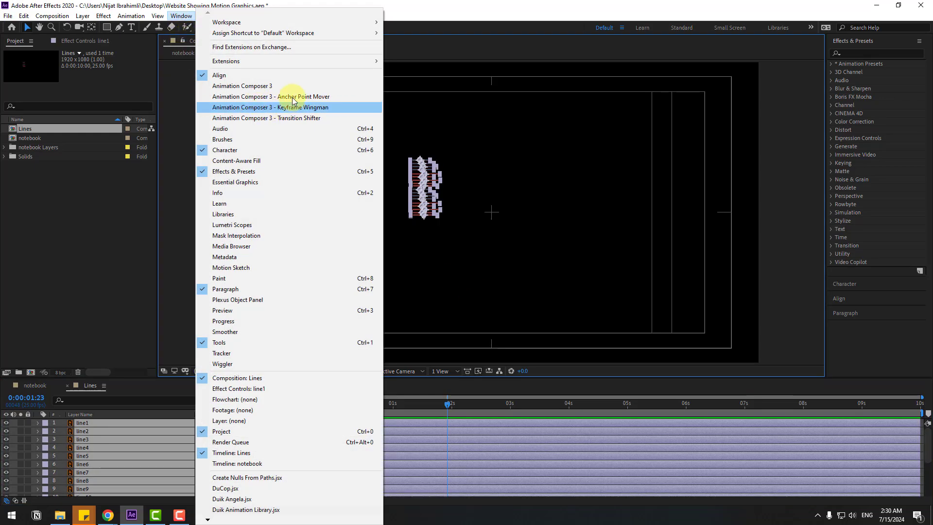
pyautogui.click(309, 97)
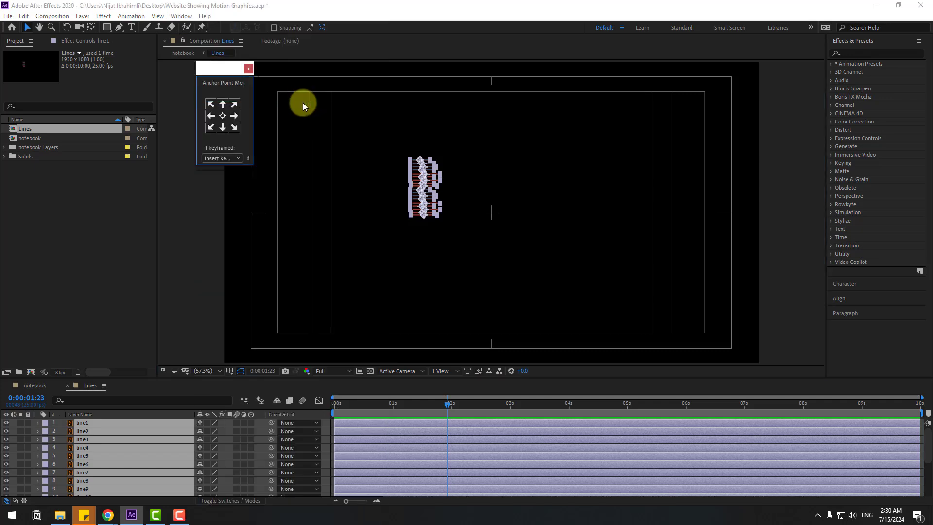
pyautogui.click(210, 118)
# Reveal the Scale property of all line layers with the time at the start of the composition
pyautogui.press('/')
pyautogui.press('h')
pyautogui.moveTo(306, 192); pyautogui.dragTo(364, 224)
pyautogui.press('v')
pyautogui.click(395, 403)
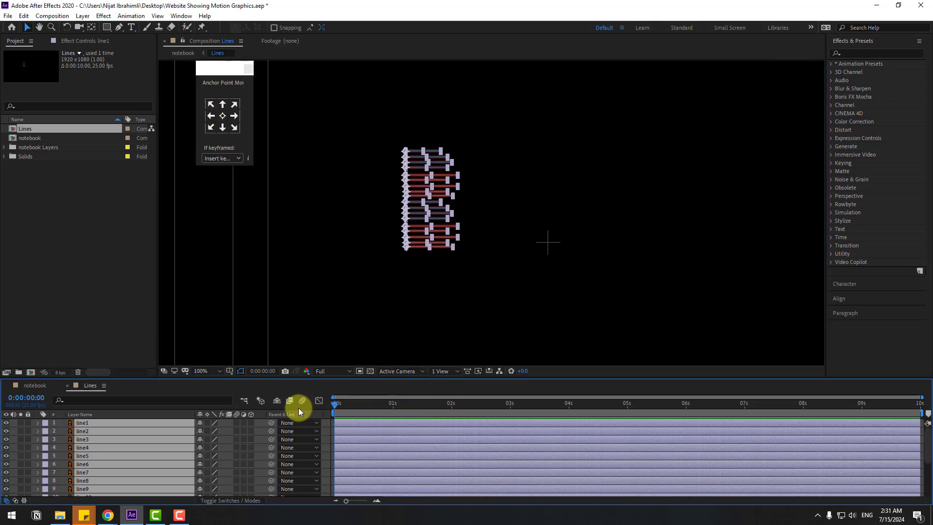
pyautogui.press('s')
pyautogui.click(132, 426)
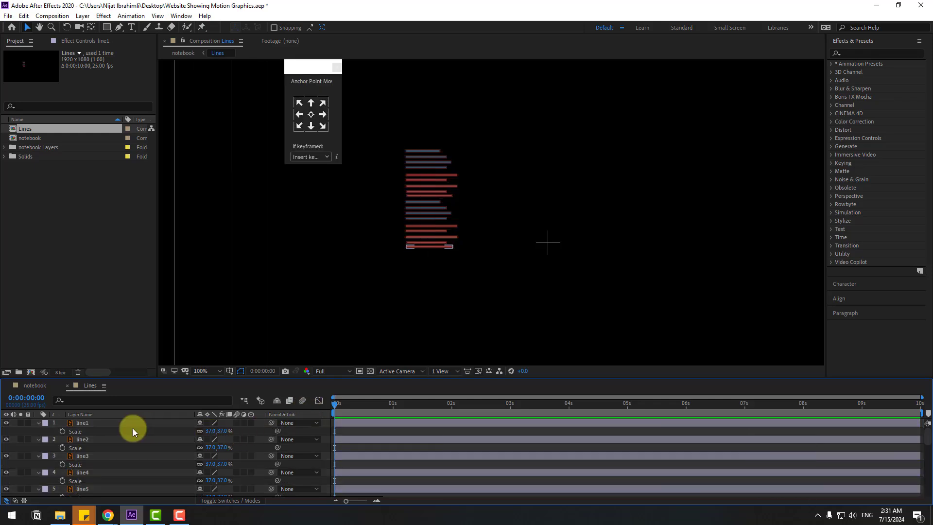
# Keyframe line1's unlinked Scale to grow horizontally from 0% at the start to 37% at about half a second
pyautogui.click(87, 422)
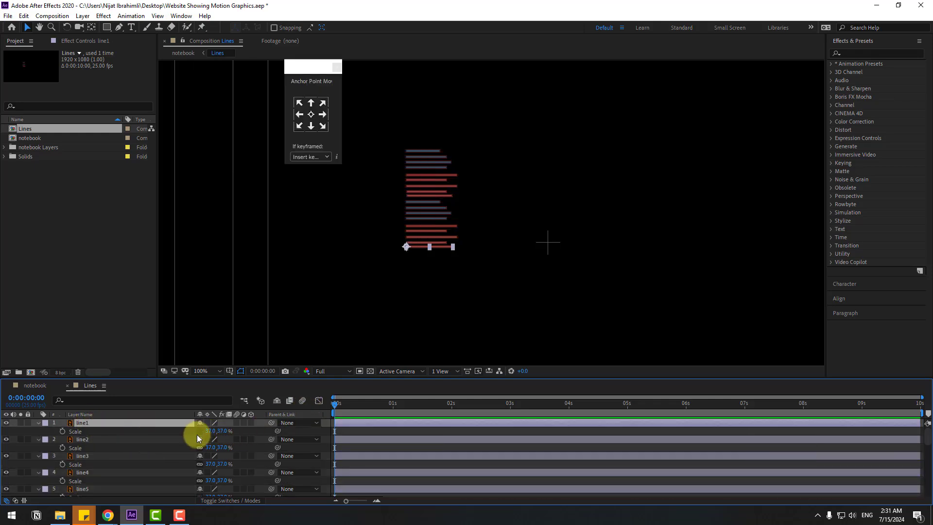
pyautogui.press('space')
pyautogui.click(63, 432)
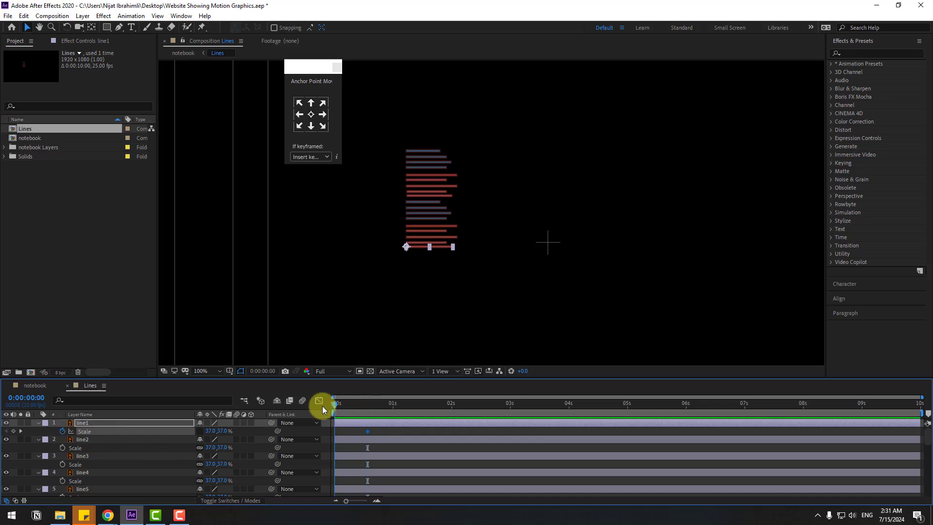
pyautogui.click(210, 431)
pyautogui.write('0')
pyautogui.press('Return')
# Apply Easy Ease to line1's two Scale keyframes and adjust their curve in the Graph Editor
pyautogui.moveTo(328, 440); pyautogui.dragTo(335, 430)
pyautogui.rightClick(334, 430)
pyautogui.moveTo(417, 482)
pyautogui.click(483, 361)
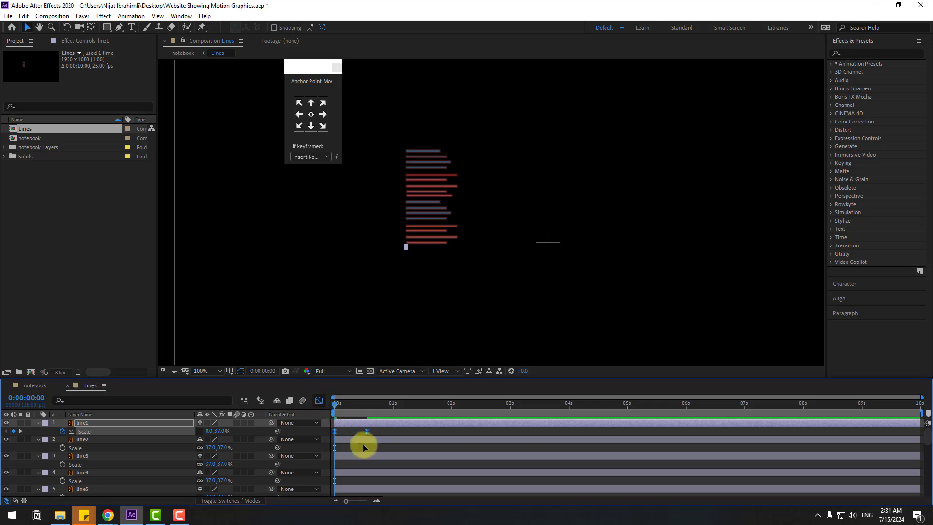
pyautogui.hotkey('shift', 'F3')
pyautogui.moveTo(340, 474); pyautogui.dragTo(347, 477)
pyautogui.hotkey('shift', 'F3')
# Move line1's ending Scale keyframe to just before the one-second mark and preview the growth
pyautogui.moveTo(367, 431); pyautogui.dragTo(386, 430)
pyautogui.press('space')
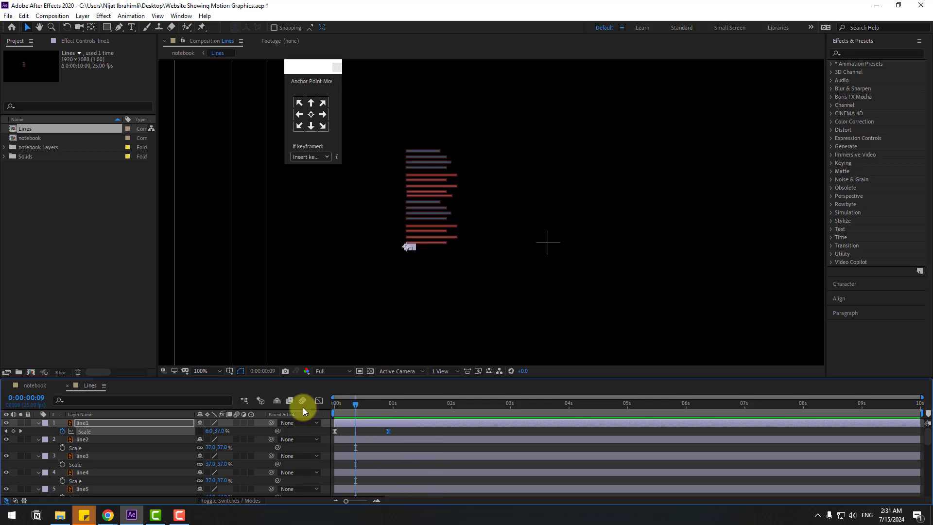
pyautogui.click(355, 434)
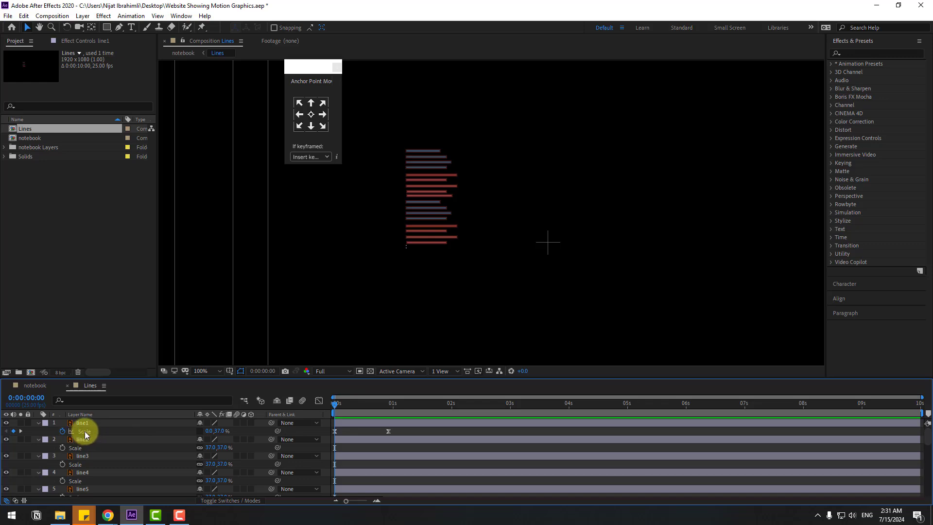
# Copy line1's Scale keyframes to line2 through line18 at 0:00:00:00 and preview the result
pyautogui.click(102, 430)
pyautogui.hotkey('ctrl', 'c')
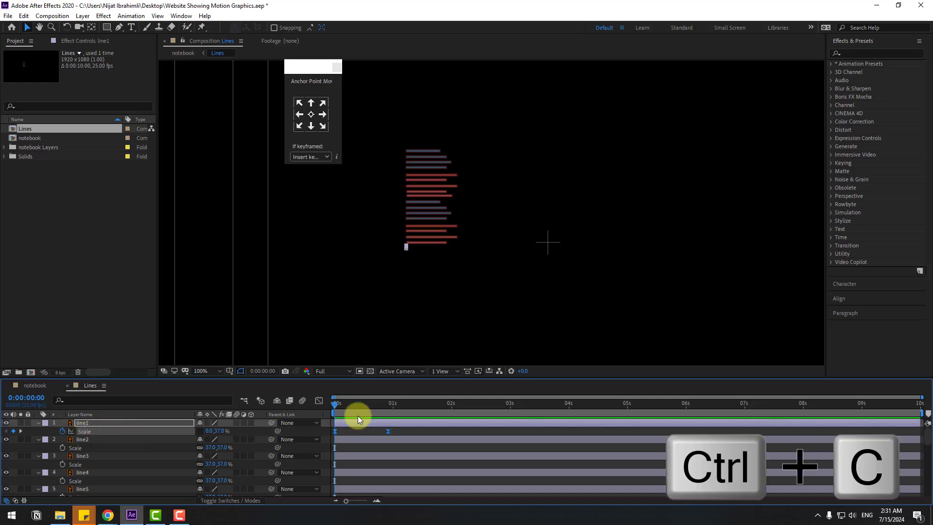
pyautogui.click(367, 404)
pyautogui.click(94, 439)
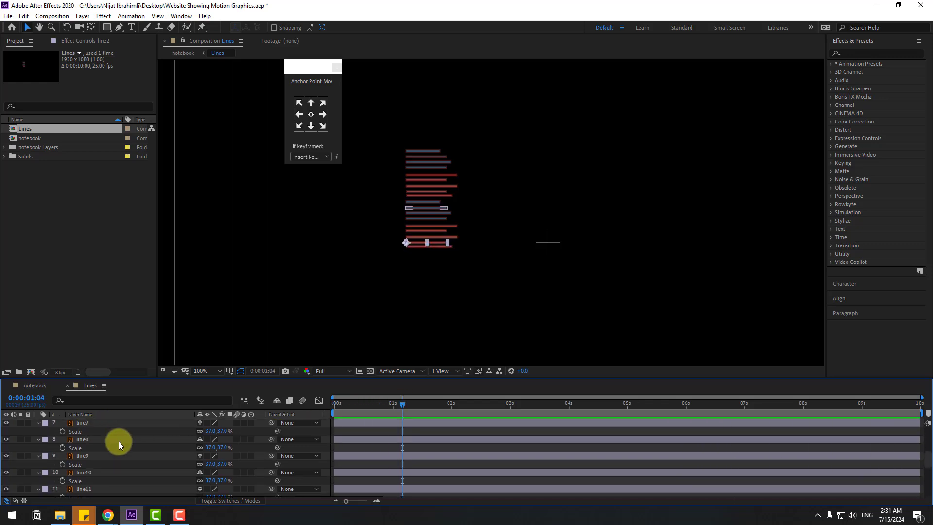
pyautogui.scroll(-5, 112, 452)
pyautogui.keyDown('shift'); pyautogui.click(83, 484); pyautogui.keyUp('shift')
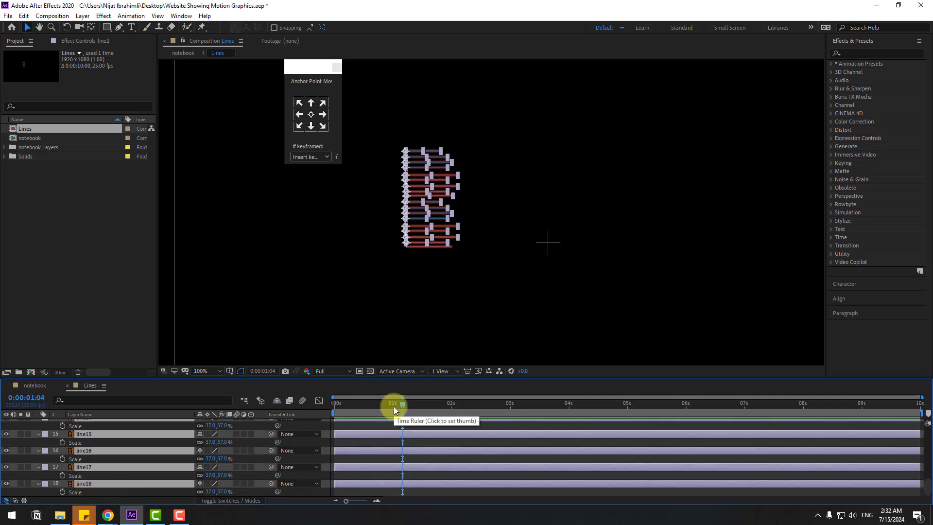
pyautogui.click(335, 407)
pyautogui.hotkey('ctrl', 'v')
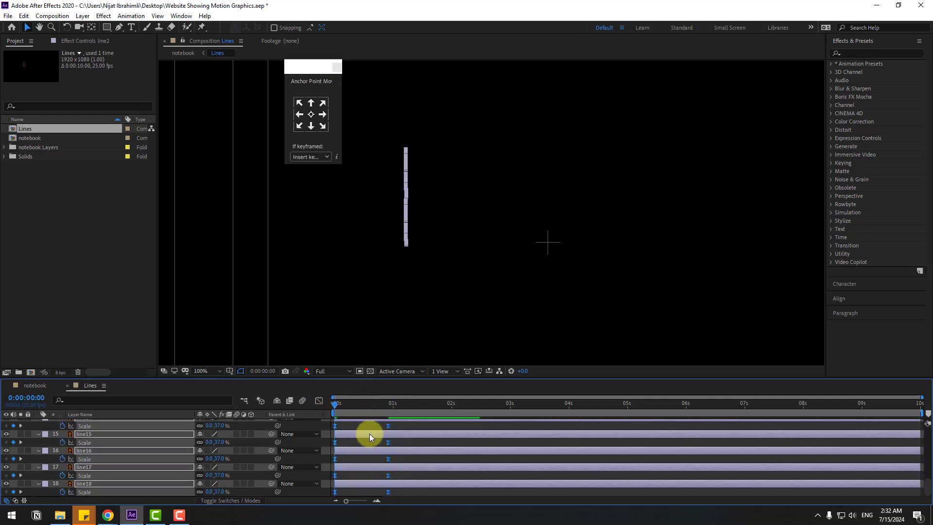
pyautogui.press('space')
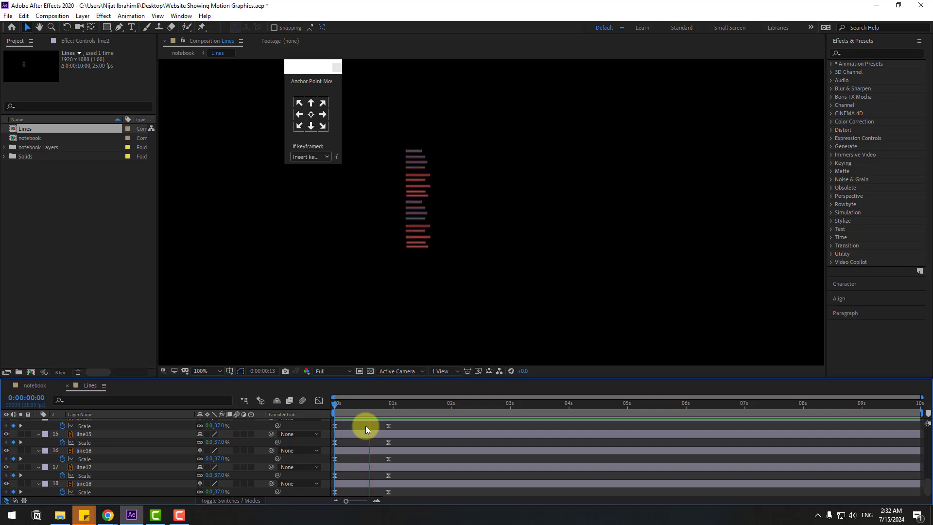
pyautogui.press('space')
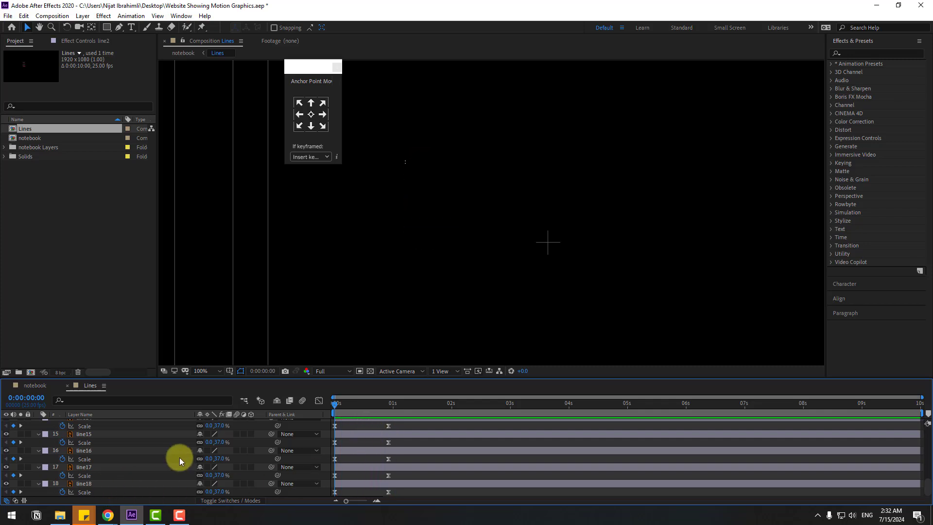
# Delay line17 by 1 frame, line16 by 2 frames and line15 by 3 frames
pyautogui.scroll(2, 411, 410)
pyautogui.click(426, 404)
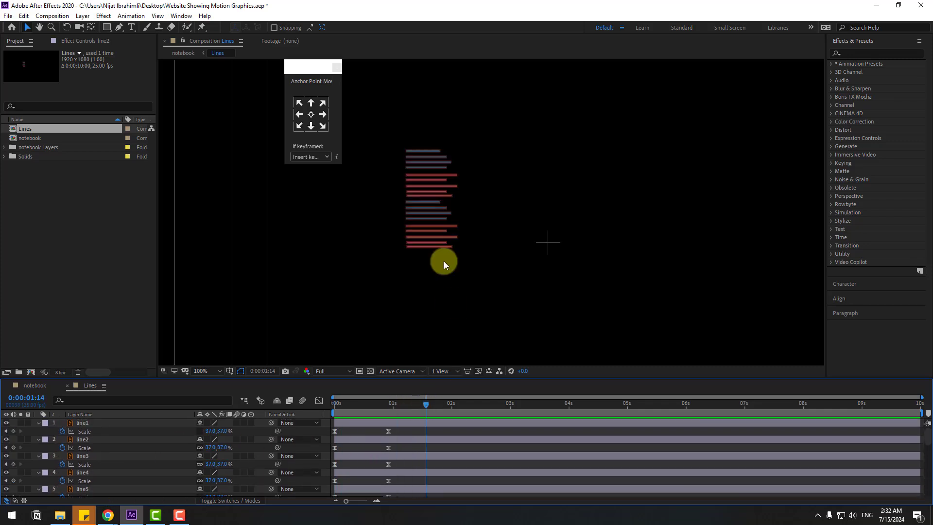
pyautogui.click(424, 150)
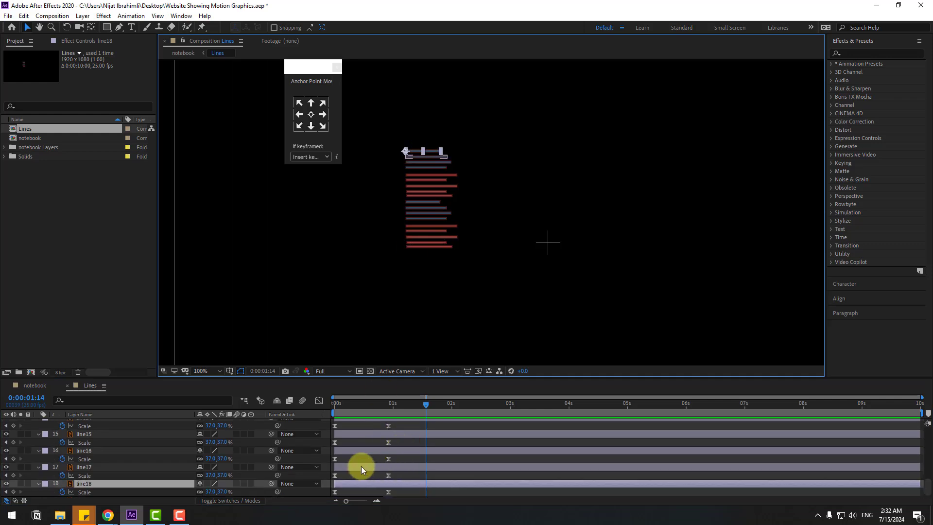
pyautogui.click(360, 466)
pyautogui.hotkey('alt', 'pagedown')
pyautogui.click(349, 452)
pyautogui.hotkey('alt', 'pagedown')
pyautogui.hotkey('alt', 'pagedown')
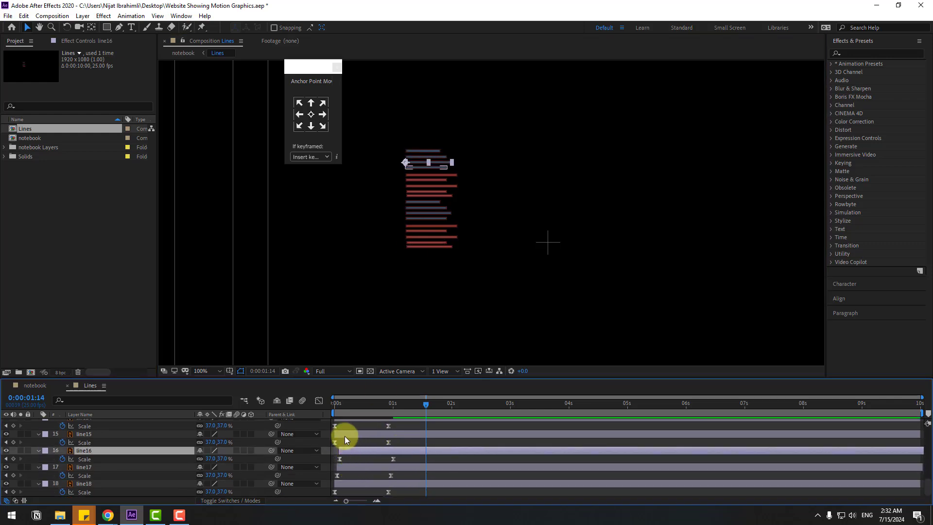
pyautogui.click(344, 435)
pyautogui.hotkey('alt', 'pagedown')
pyautogui.hotkey('alt', 'pagedown')
pyautogui.hotkey('alt', 'pagedown')
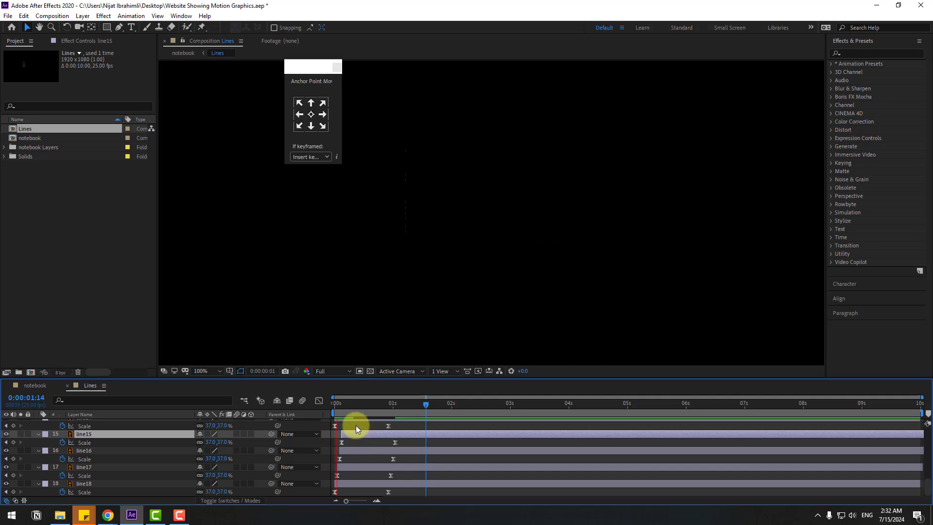
# Stagger line14, line13 and line12 progressively, delaying line14 by 5 frames, line13 by 6 frames and line12 slightly more
pyautogui.scroll(3, 354, 468)
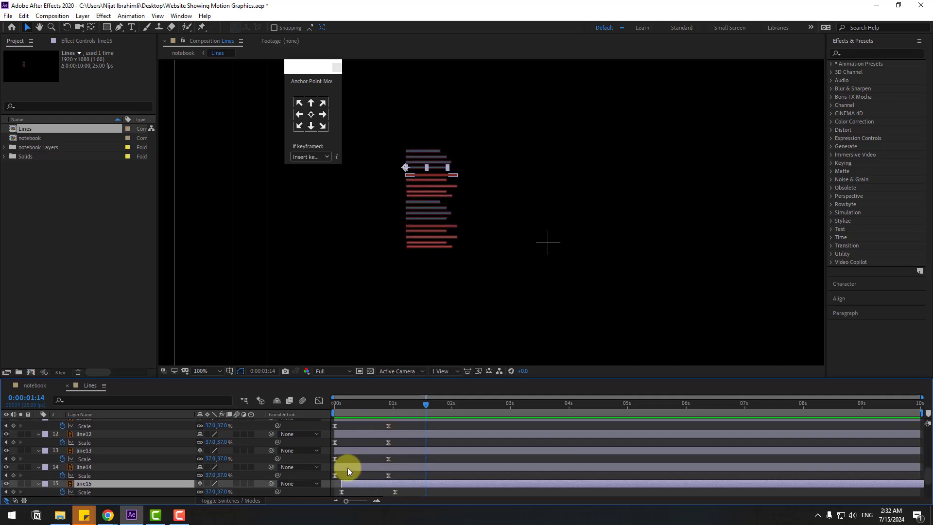
pyautogui.click(352, 467)
pyautogui.hotkey('alt', 'pagedown')
pyautogui.hotkey('alt', 'pagedown')
pyautogui.hotkey('alt', 'pagedown')
pyautogui.hotkey('alt', 'pagedown')
pyautogui.hotkey('alt', 'pagedown')
pyautogui.click(357, 451)
pyautogui.hotkey('alt', 'pagedown')
pyautogui.hotkey('alt', 'pagedown')
pyautogui.hotkey('alt', 'pagedown')
pyautogui.hotkey('alt', 'pagedown')
pyautogui.hotkey('alt', 'pagedown')
pyautogui.hotkey('alt', 'pagedown')
pyautogui.click(369, 434)
pyautogui.hotkey('alt', 'pagedown')
pyautogui.hotkey('alt', 'pagedown')
pyautogui.hotkey('alt', 'pagedown')
pyautogui.hotkey('alt', 'pagedown')
pyautogui.hotkey('alt', 'pagedown')
pyautogui.hotkey('alt', 'pagedown')
pyautogui.hotkey('alt', 'pagedown')
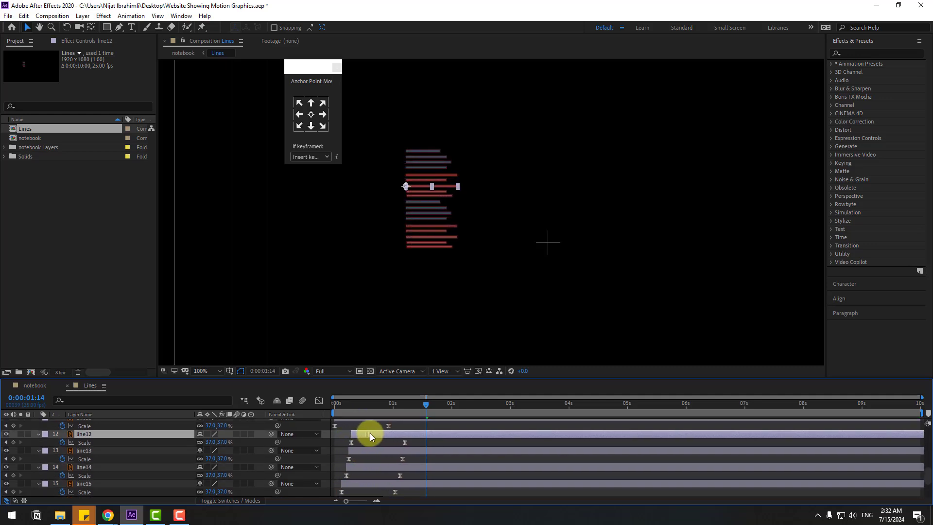
pyautogui.hotkey('alt', 'pagedown')
pyautogui.hotkey('alt', 'pagedown')
pyautogui.hotkey('alt', 'pagedown')
# Stagger line11 up to line7 progressively, with start times from about 0.5 seconds to about 1.2 seconds
pyautogui.scroll(1, 389, 454)
pyautogui.moveTo(343, 443); pyautogui.dragTo(392, 424)
pyautogui.scroll(3, 362, 453)
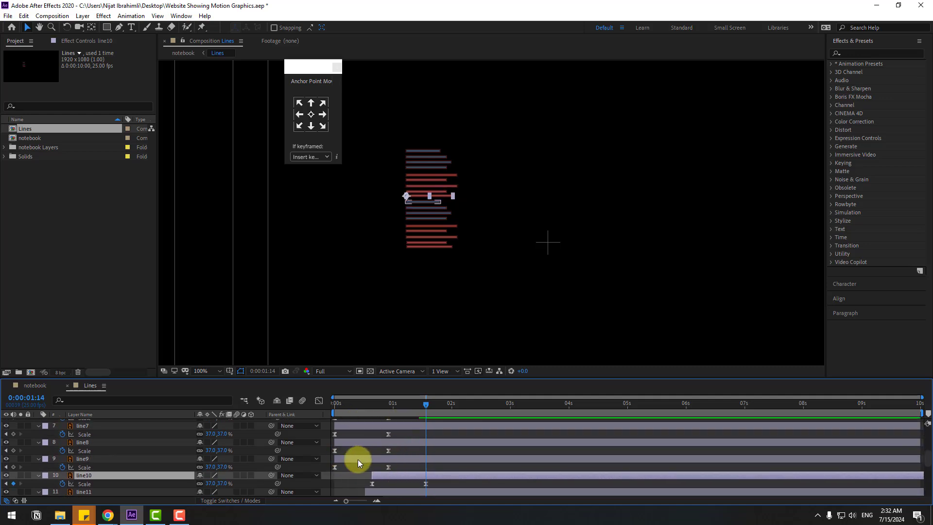
pyautogui.moveTo(357, 459); pyautogui.dragTo(436, 423)
pyautogui.scroll(4, 401, 449)
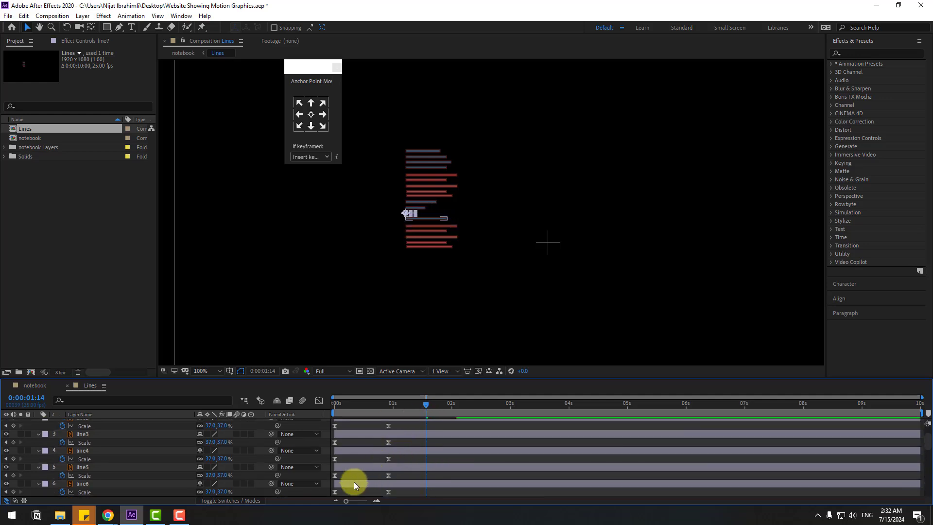
# Delay line6 to start shortly after line7, at about 1.4 seconds, and enlarge the timeline area
pyautogui.moveTo(353, 483); pyautogui.dragTo(416, 483)
pyautogui.scroll(-3, 412, 463)
pyautogui.moveTo(411, 435); pyautogui.dragTo(427, 435)
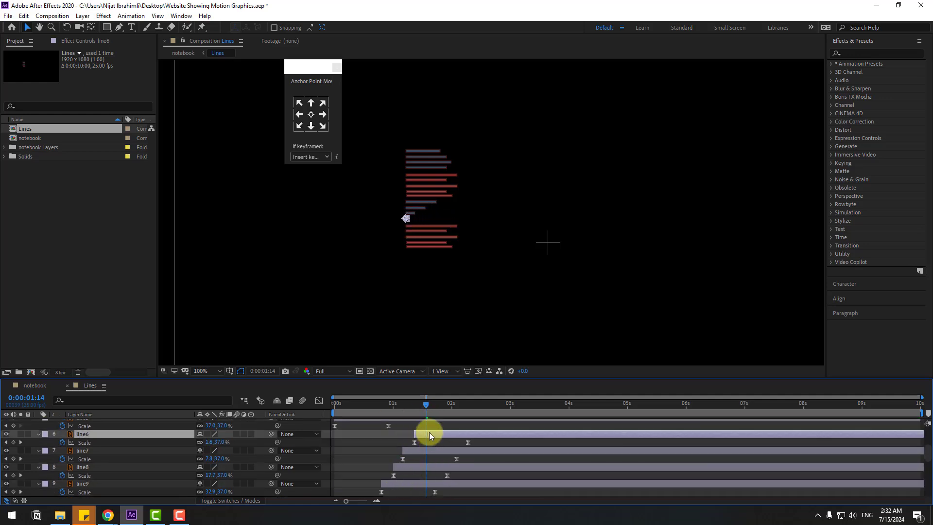
pyautogui.moveTo(417, 377); pyautogui.dragTo(415, 274)
pyautogui.scroll(3, 412, 391)
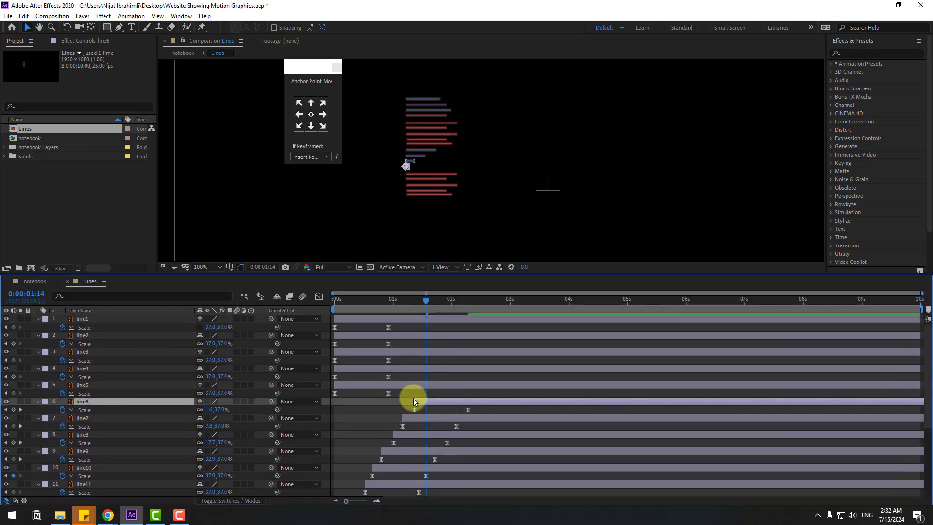
# Stagger line5 up to line1 progressively, with start times from 0:00:01:14 to about 2.5 seconds, and preview the cascade
pyautogui.moveTo(357, 388); pyautogui.dragTo(445, 389)
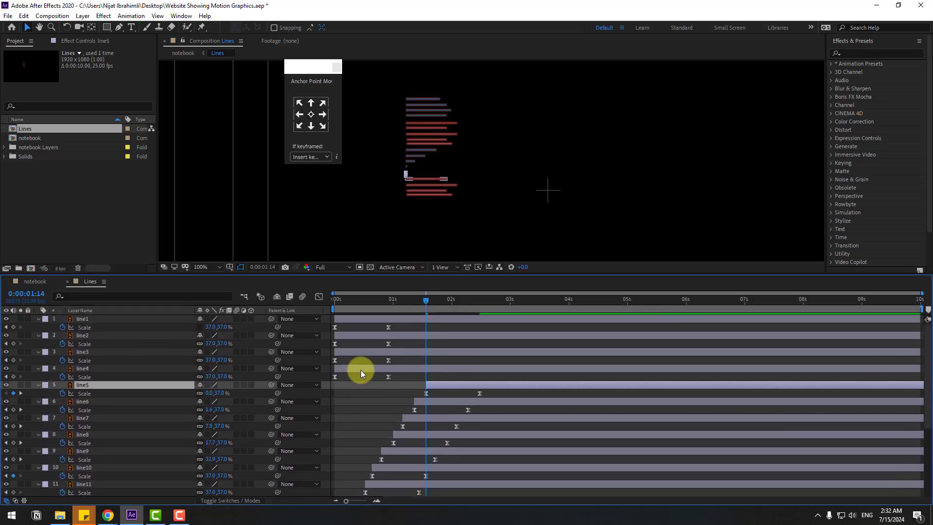
pyautogui.moveTo(360, 370); pyautogui.dragTo(465, 371)
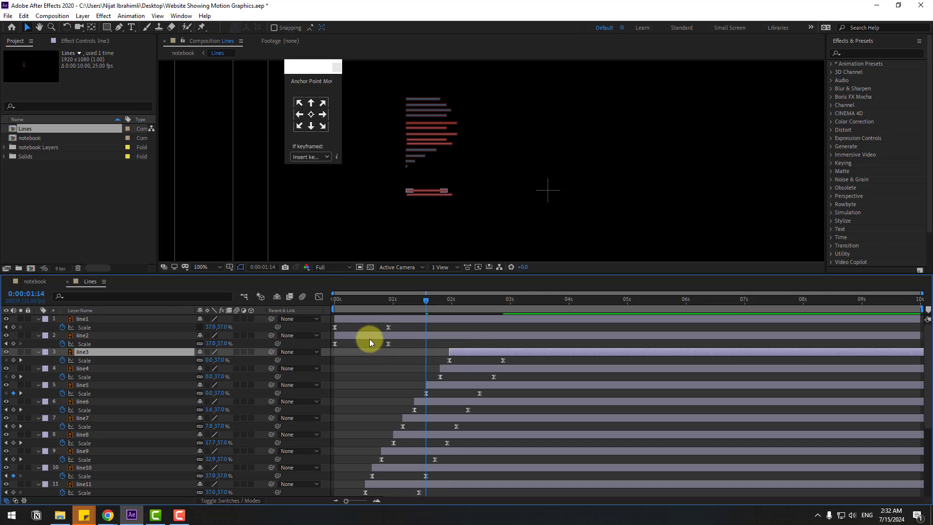
pyautogui.moveTo(370, 339); pyautogui.dragTo(497, 335)
pyautogui.moveTo(368, 317); pyautogui.dragTo(516, 322)
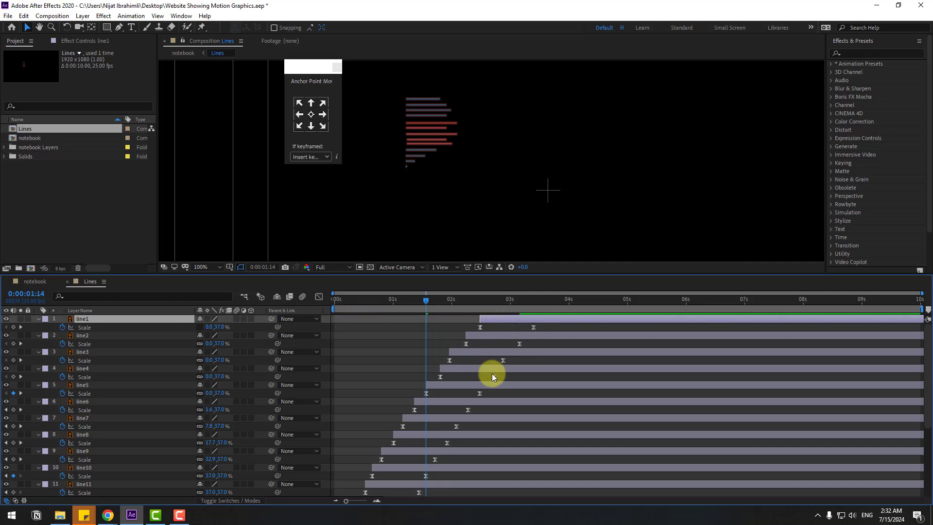
pyautogui.press('space')
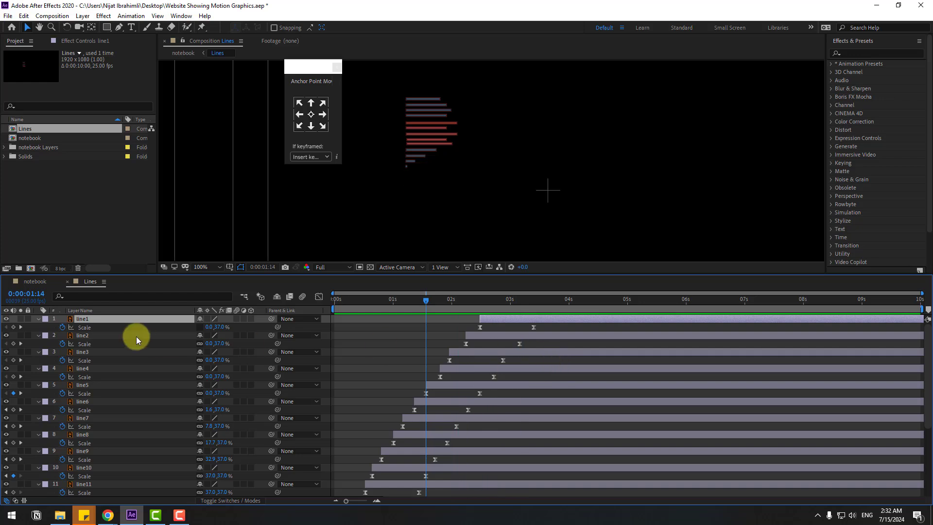
# Return to the notebook composition and delay the Lines layer to start at about 0.4 seconds
pyautogui.click(29, 281)
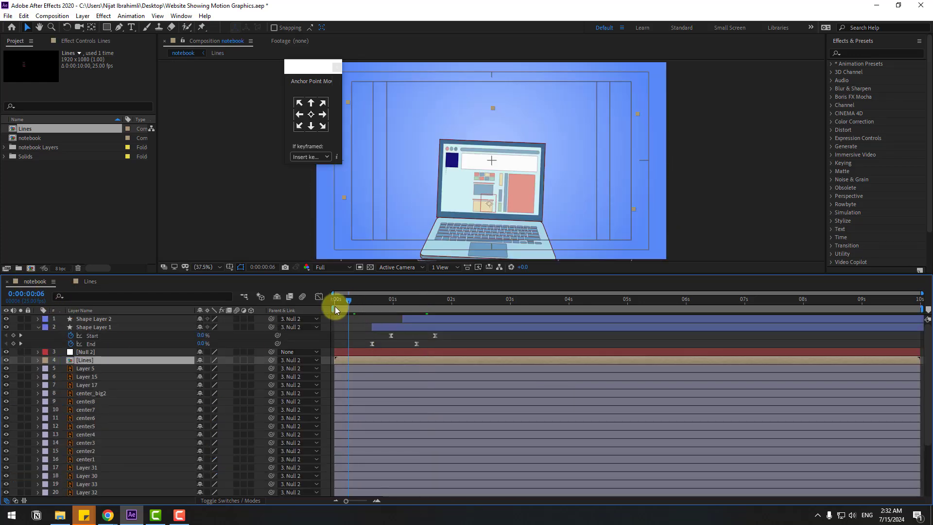
pyautogui.moveTo(334, 305); pyautogui.dragTo(474, 296)
pyautogui.moveTo(343, 360); pyautogui.dragTo(366, 360)
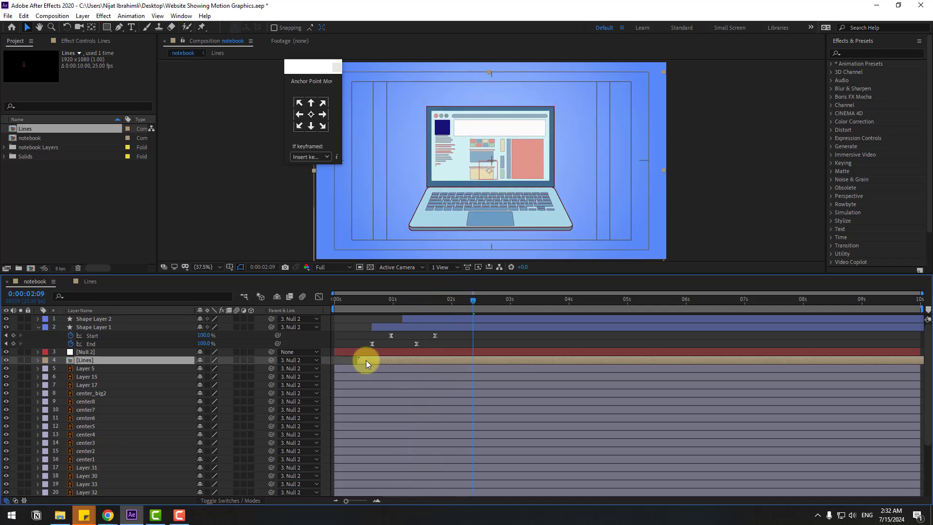
# Set the viewer magnification to Fit, enlarge the composition view, and preview the notebook animation
pyautogui.click(209, 267)
pyautogui.click(227, 289)
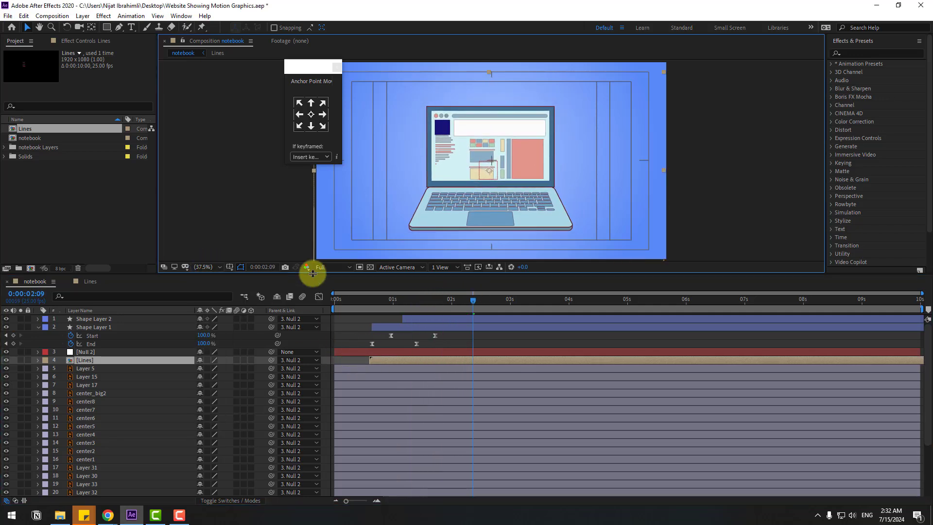
pyautogui.moveTo(313, 273); pyautogui.dragTo(288, 363)
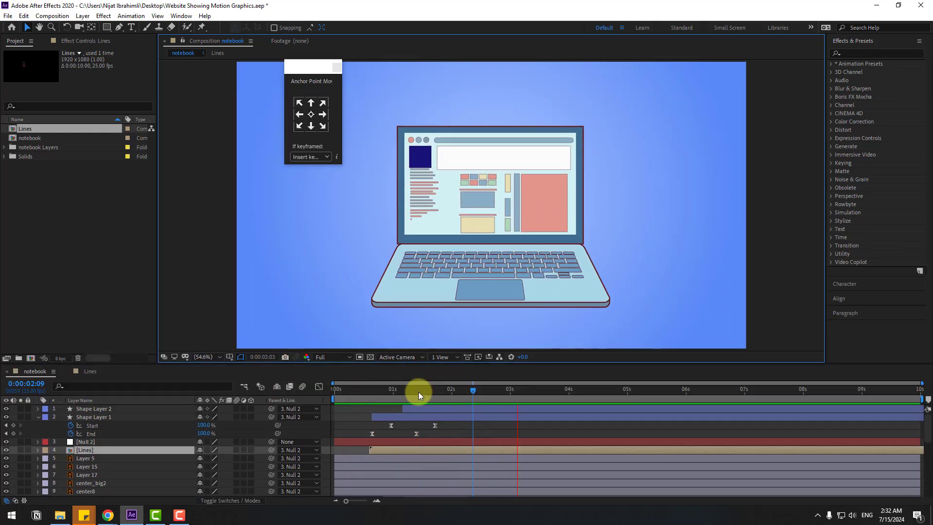
# Reveal the Scale of Null 2 and add a 100% keyframe at 0:00:02:19 to hold the current size
pyautogui.moveTo(418, 391); pyautogui.dragTo(482, 390)
pyautogui.click(92, 442)
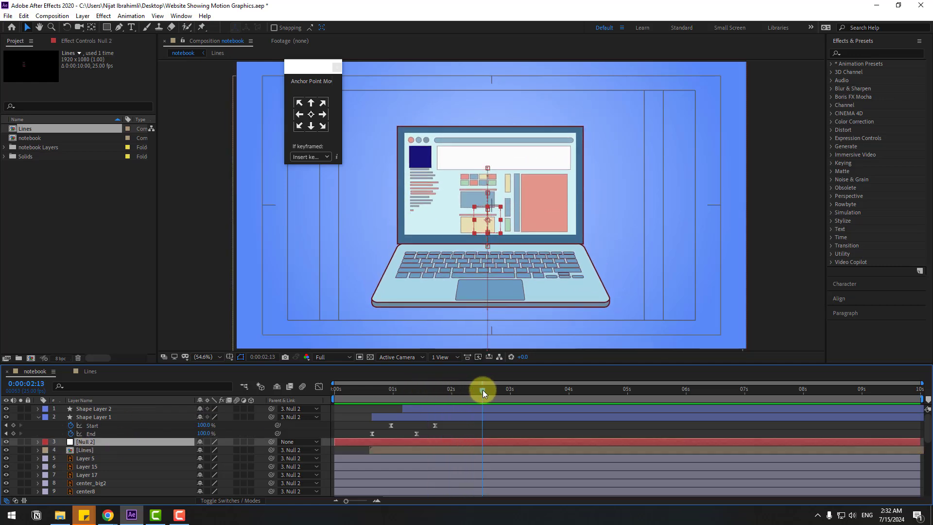
pyautogui.press('s')
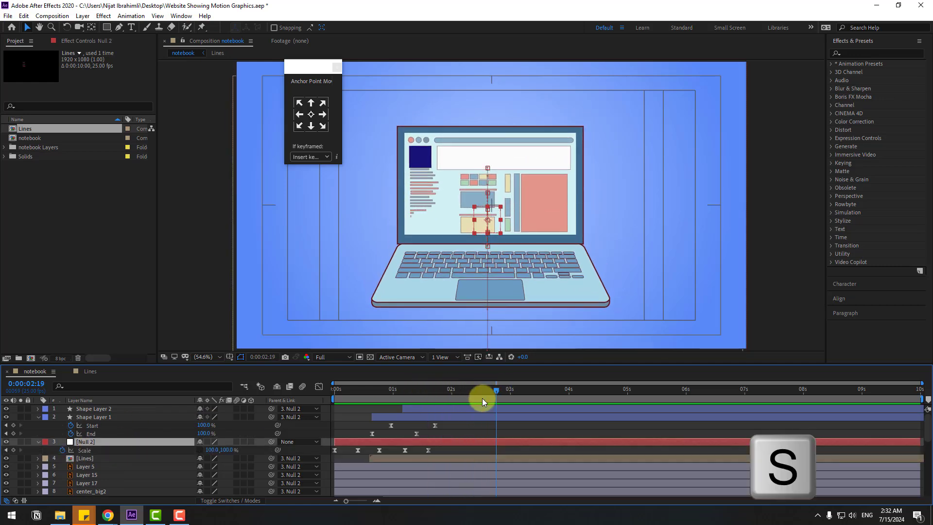
pyautogui.click(13, 450)
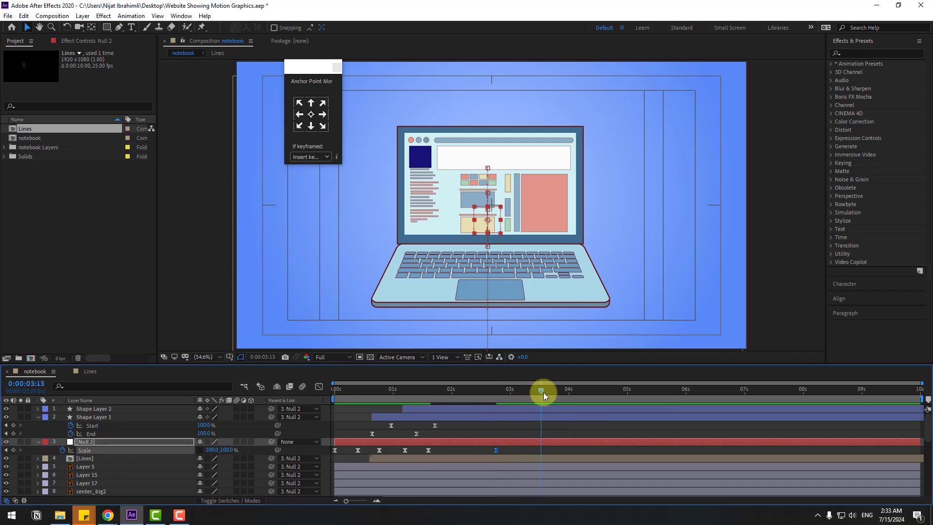
# Set the Scale of Null 2 to 110% on both axes at 0:00:03:16
pyautogui.moveTo(543, 392); pyautogui.dragTo(548, 391)
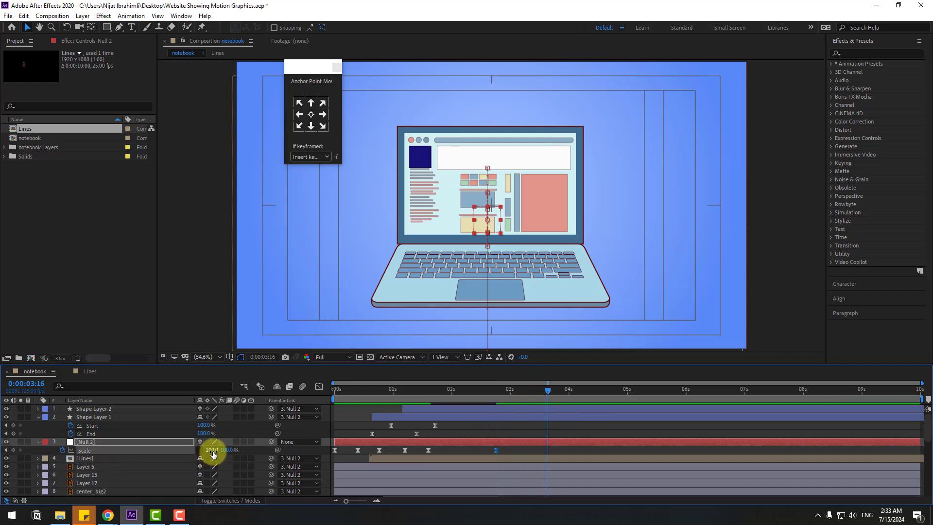
pyautogui.click(212, 450)
pyautogui.write('110')
pyautogui.press('Tab')
pyautogui.write('11')
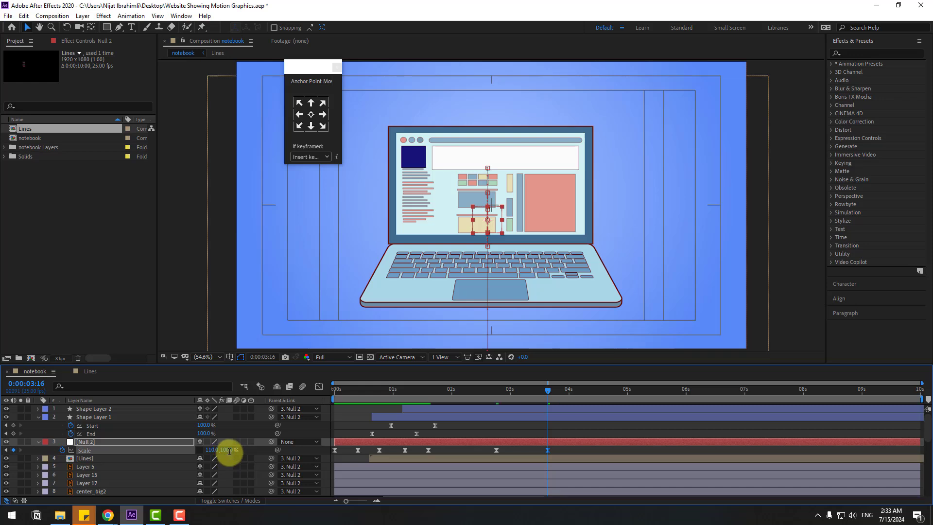
pyautogui.write('0')
pyautogui.press('Return')
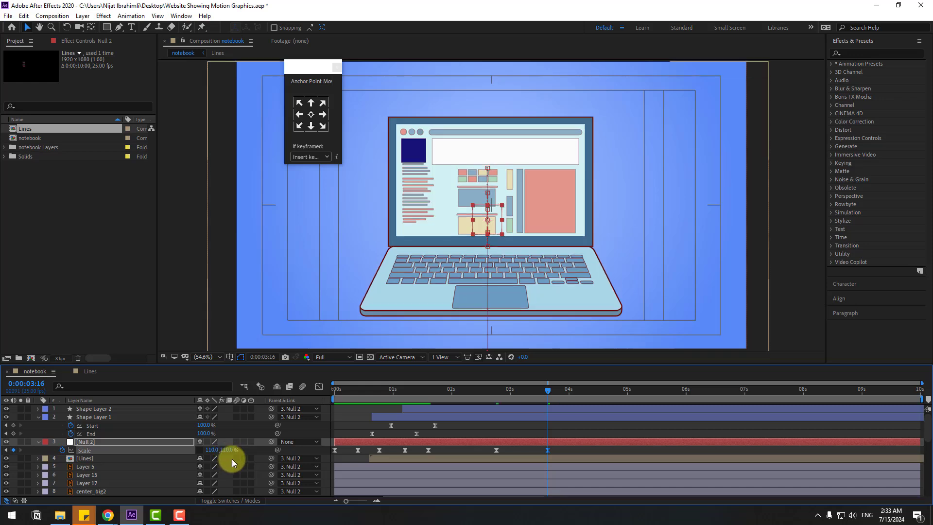
# Reshape the null's zoom speed curve for a slower start, begin the work area at about 2 seconds, and preview it
pyautogui.moveTo(480, 394); pyautogui.dragTo(498, 395)
pyautogui.hotkey('shift', 'F3')
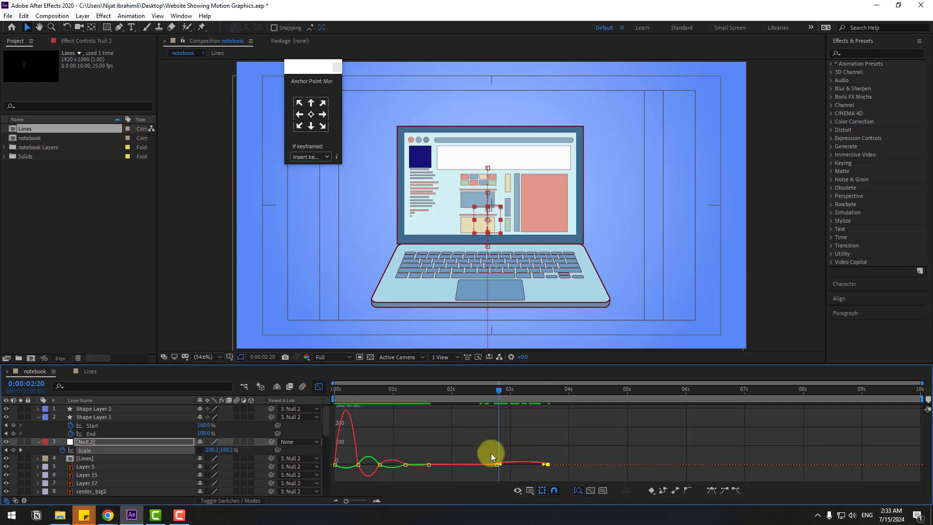
pyautogui.press('=')
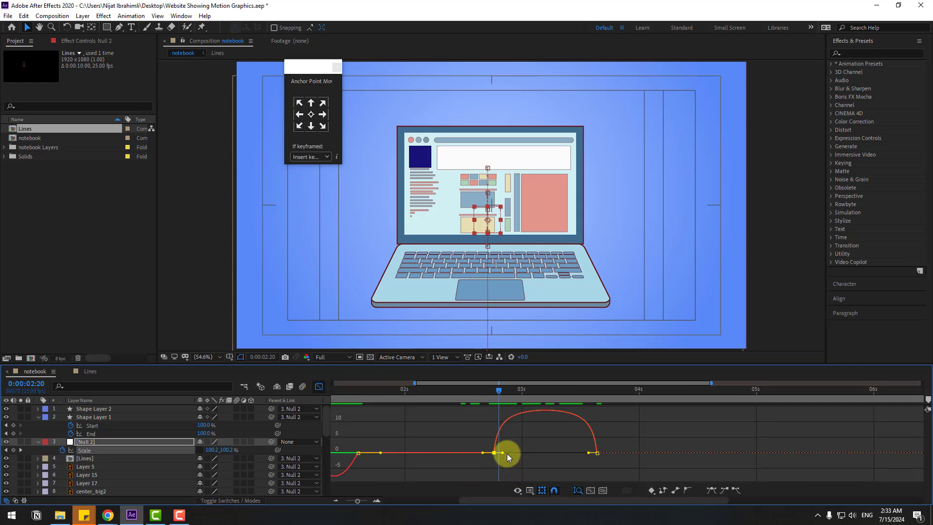
pyautogui.moveTo(507, 457); pyautogui.dragTo(535, 469)
pyautogui.press('-')
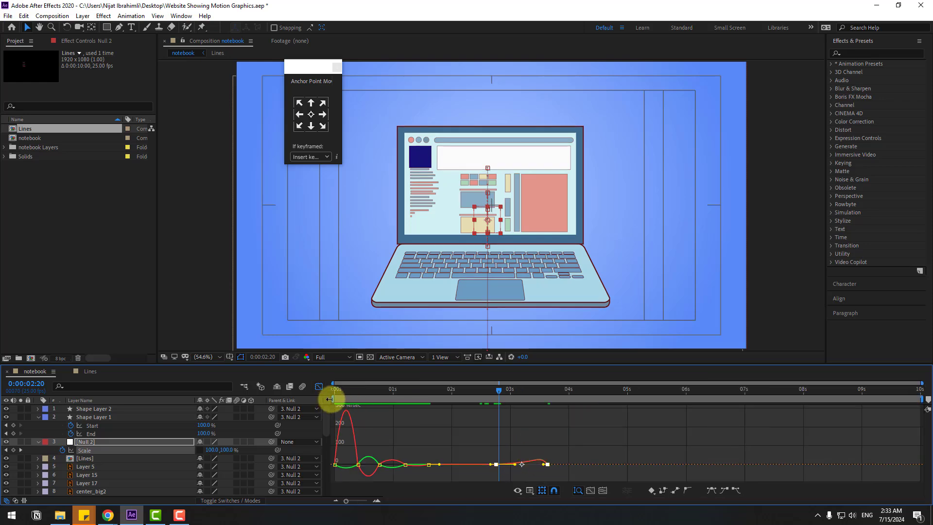
pyautogui.moveTo(328, 398); pyautogui.dragTo(467, 398)
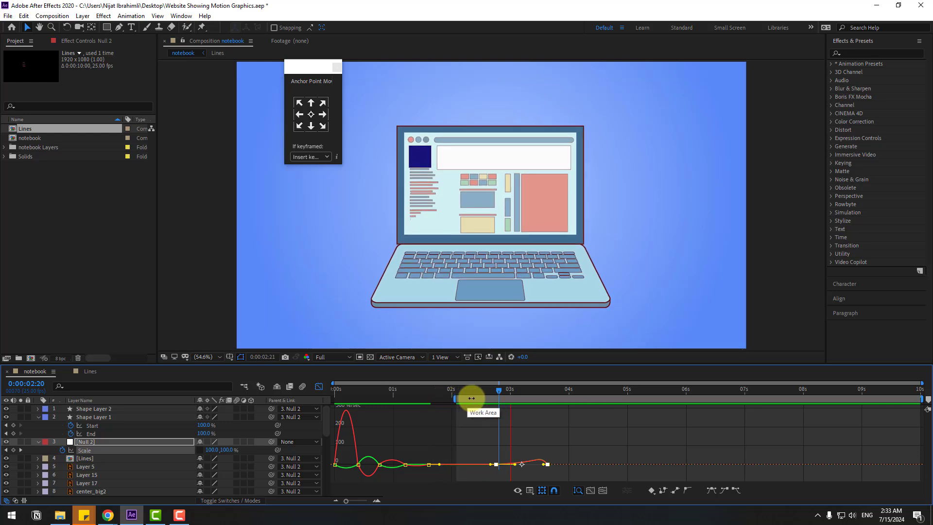
pyautogui.click(319, 387)
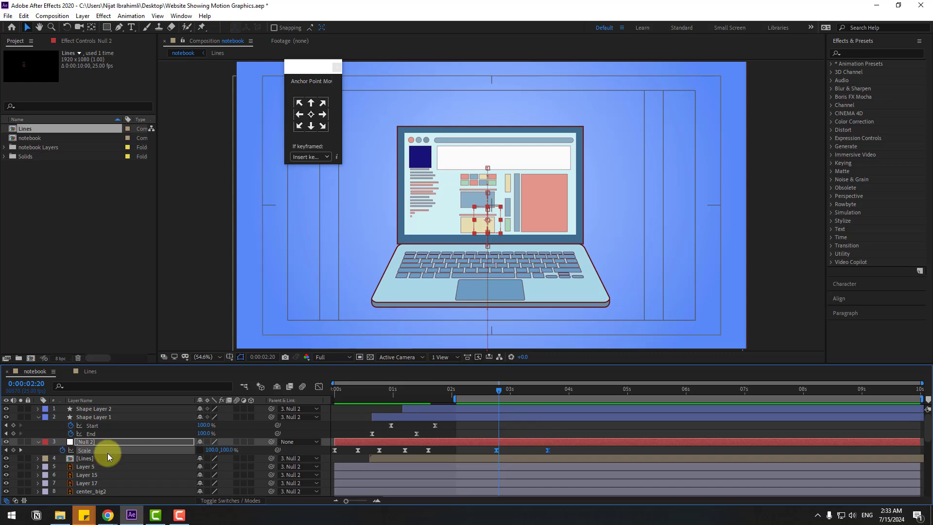
# Lock Shape Layer 1, Shape Layer 2 and the Lines layer
pyautogui.click(526, 212)
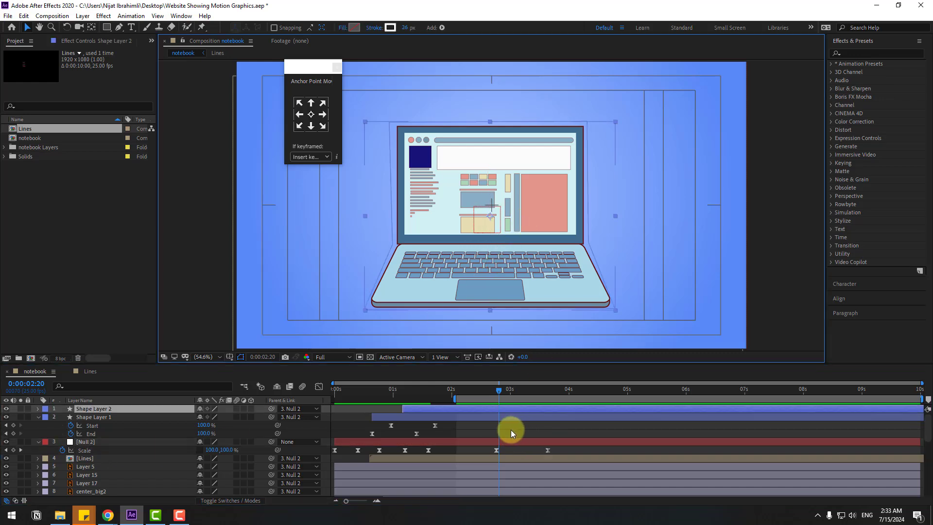
pyautogui.keyDown('shift'); pyautogui.click(95, 417); pyautogui.keyUp('shift')
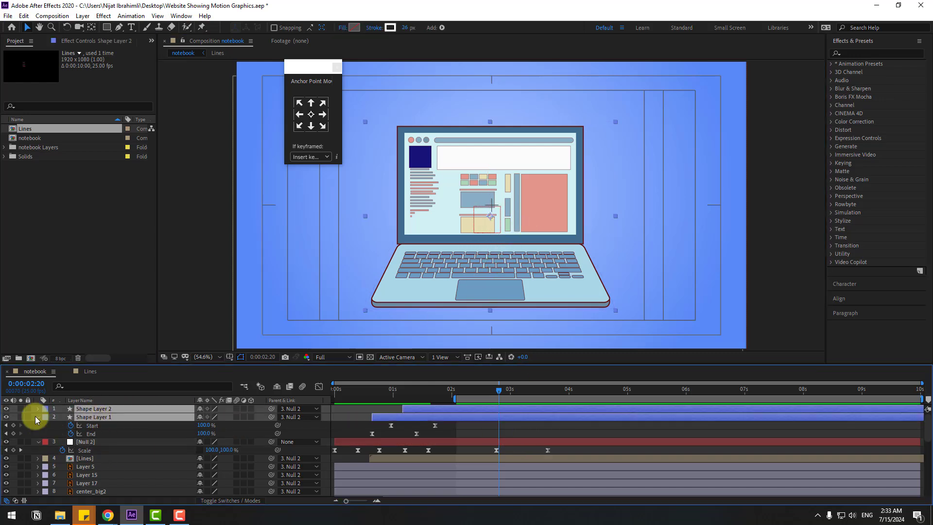
pyautogui.moveTo(28, 408); pyautogui.dragTo(28, 417)
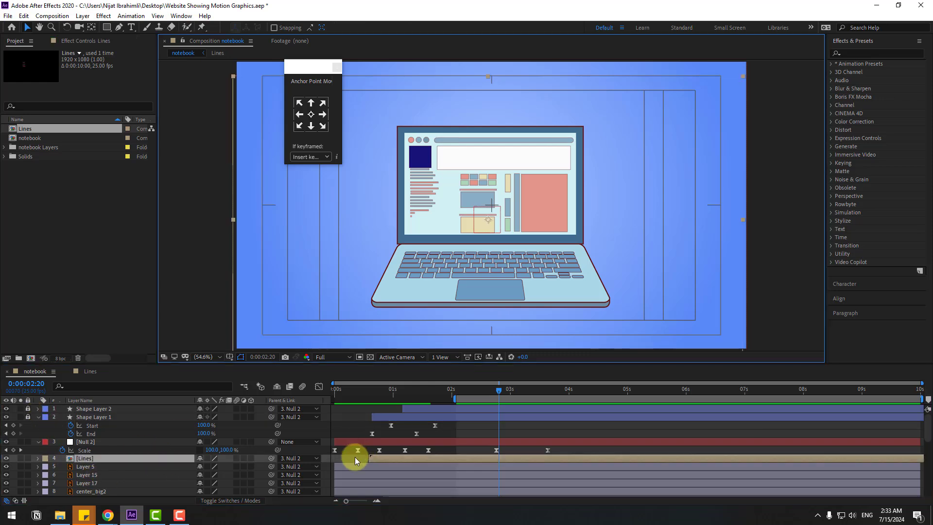
pyautogui.click(92, 459)
pyautogui.click(27, 458)
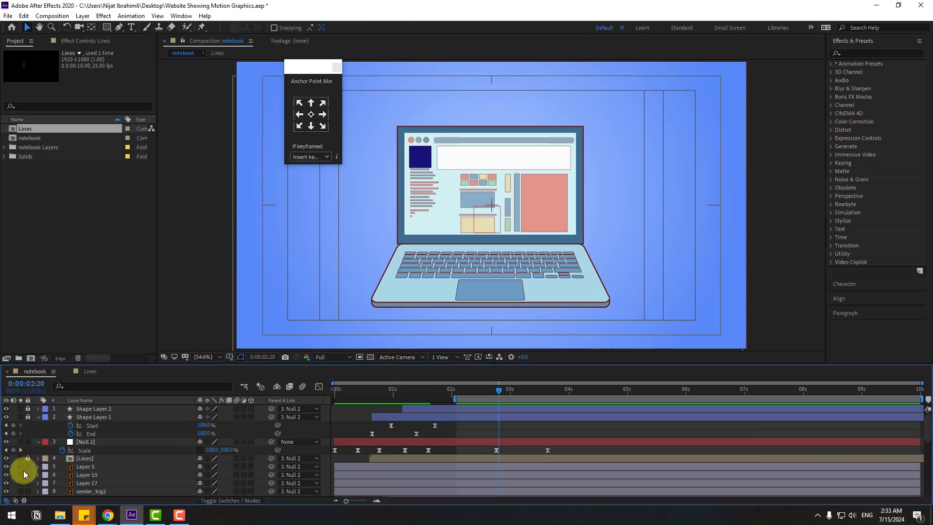
# Enable Scale keyframing on the large red box, Layer 34, and move its 37% keyframe to about 3.2 seconds
pyautogui.click(533, 207)
pyautogui.scroll(-6, 473, 414)
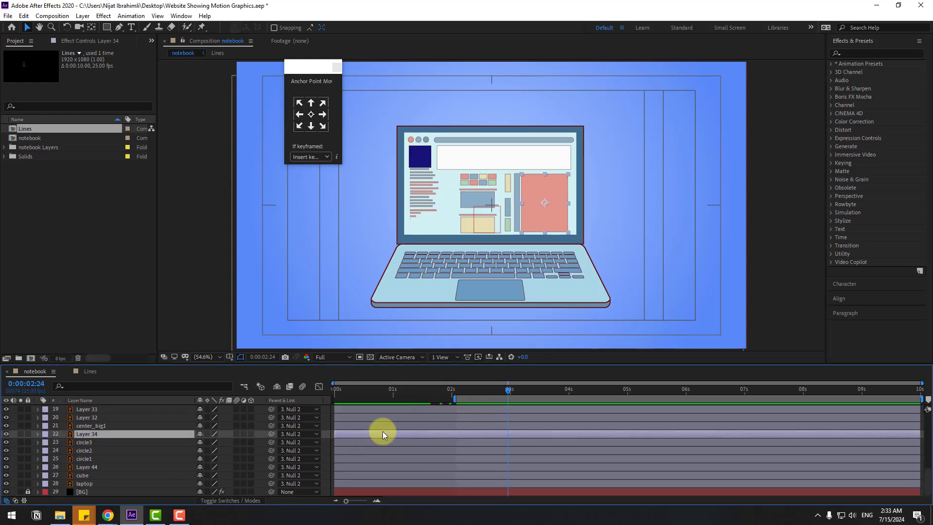
pyautogui.press('s')
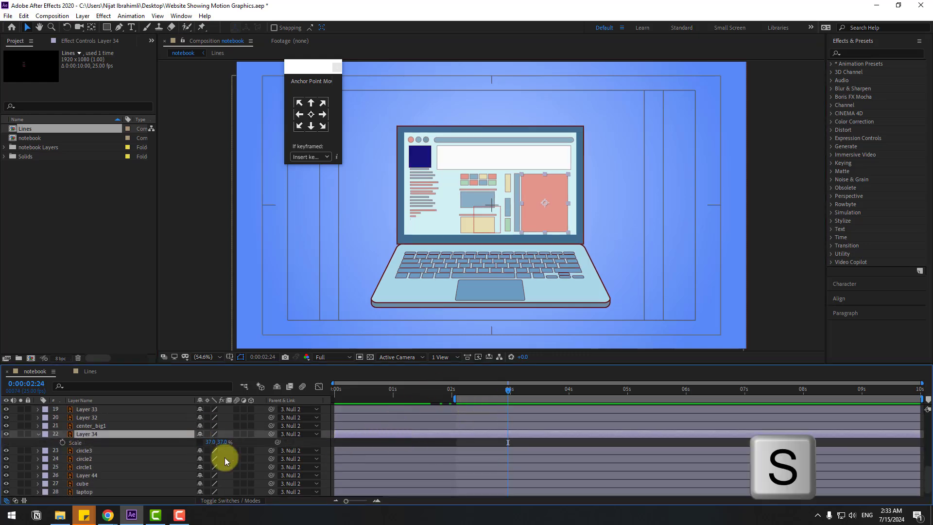
pyautogui.click(63, 442)
pyautogui.moveTo(510, 445); pyautogui.dragTo(523, 444)
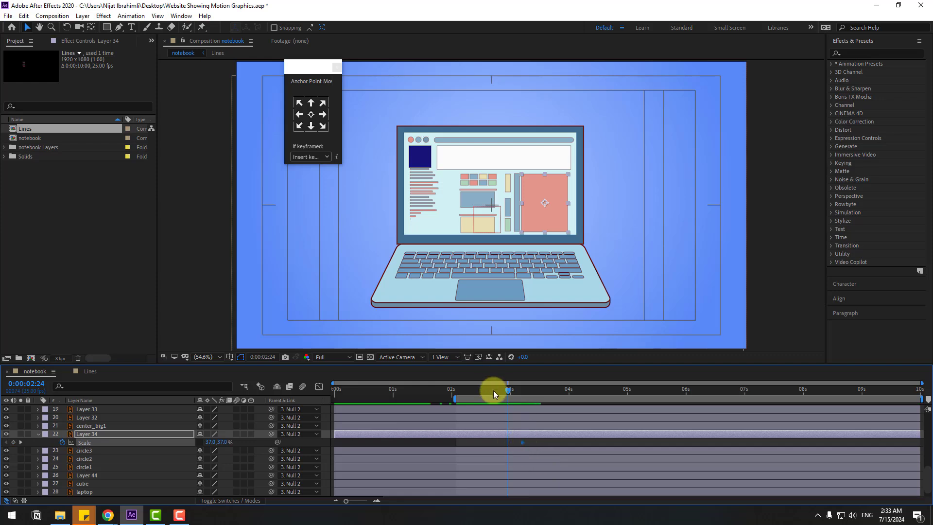
# Set the vertical scale of Layer 34 to 0% at 0:00:02:12, keeping its width at 37%
pyautogui.moveTo(491, 389); pyautogui.dragTo(479, 390)
pyautogui.moveTo(225, 442)
pyautogui.mouseDown()
pyautogui.moveTo(206, 442)
pyautogui.moveTo(538, 456)
pyautogui.moveTo(219, 441)
pyautogui.mouseUp()
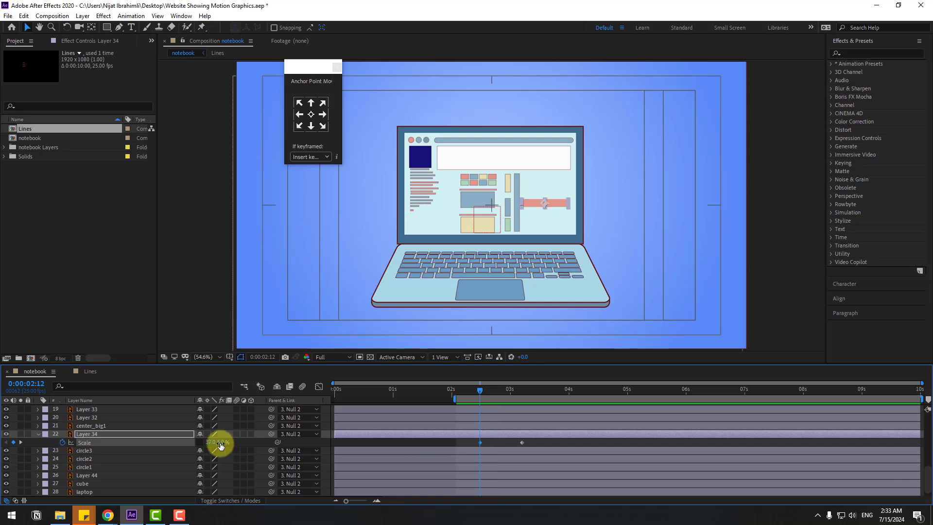
pyautogui.click(223, 442)
pyautogui.write('0')
pyautogui.press('Return')
# Apply Easy Ease to Layer 34's Scale keyframes, shift the speed peak toward the end in the graph, and preview the growth
pyautogui.rightClick(477, 443)
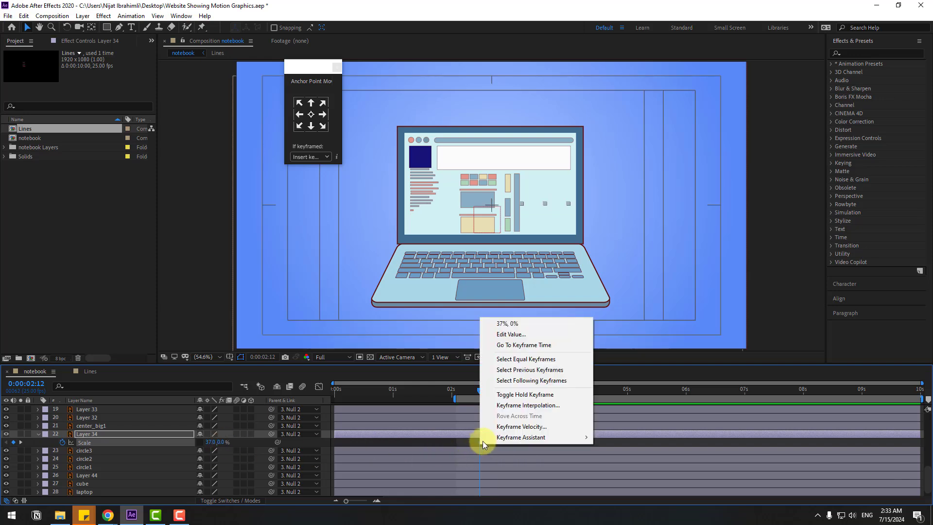
pyautogui.moveTo(537, 437)
pyautogui.click(627, 373)
pyautogui.click(319, 387)
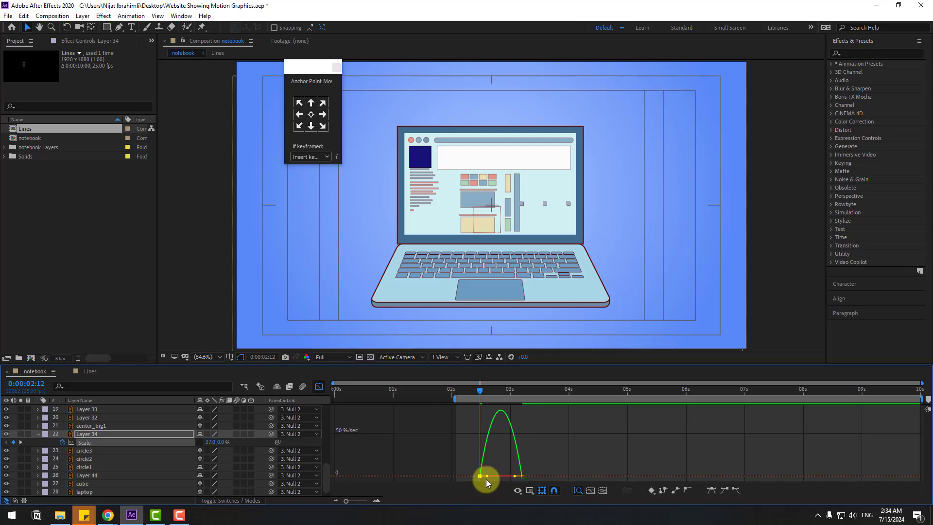
pyautogui.moveTo(487, 476); pyautogui.dragTo(495, 472)
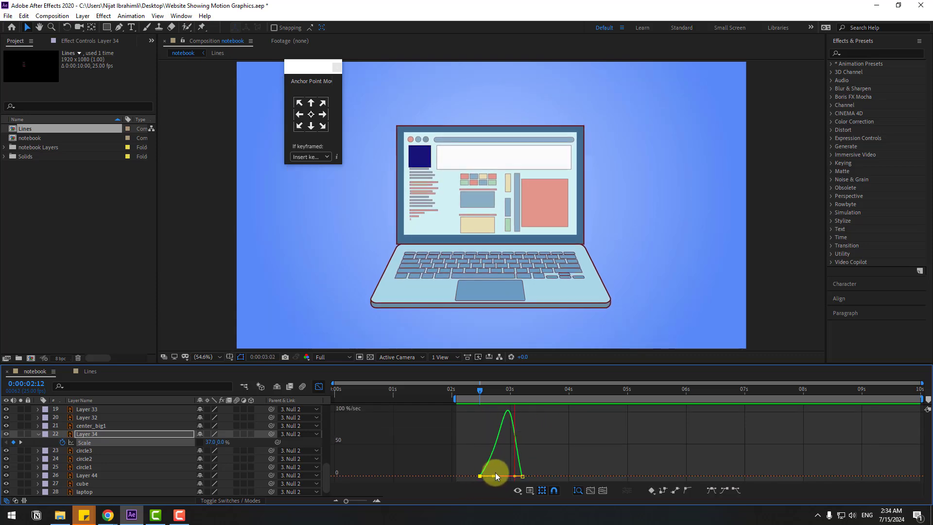
pyautogui.click(319, 387)
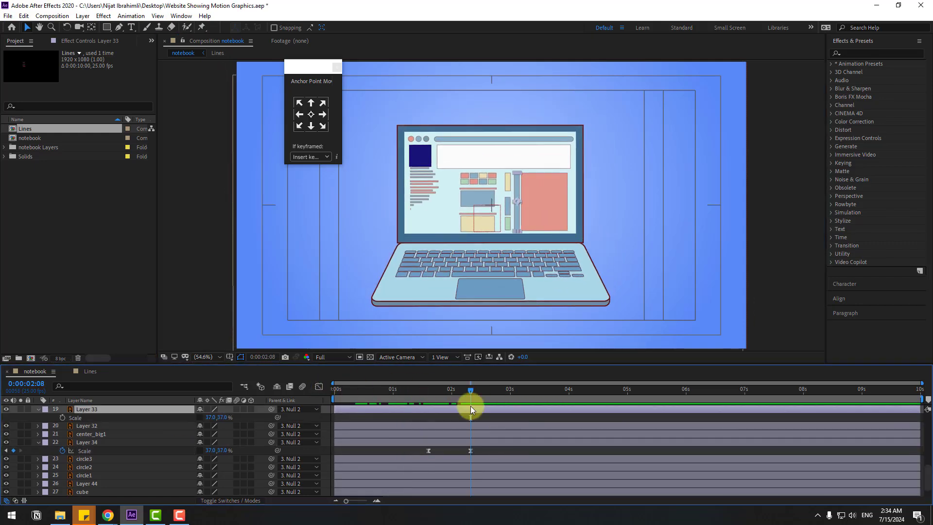
# Play the notebook animation from the start to check how the website elements appear
pyautogui.moveTo(473, 394); pyautogui.dragTo(444, 394)
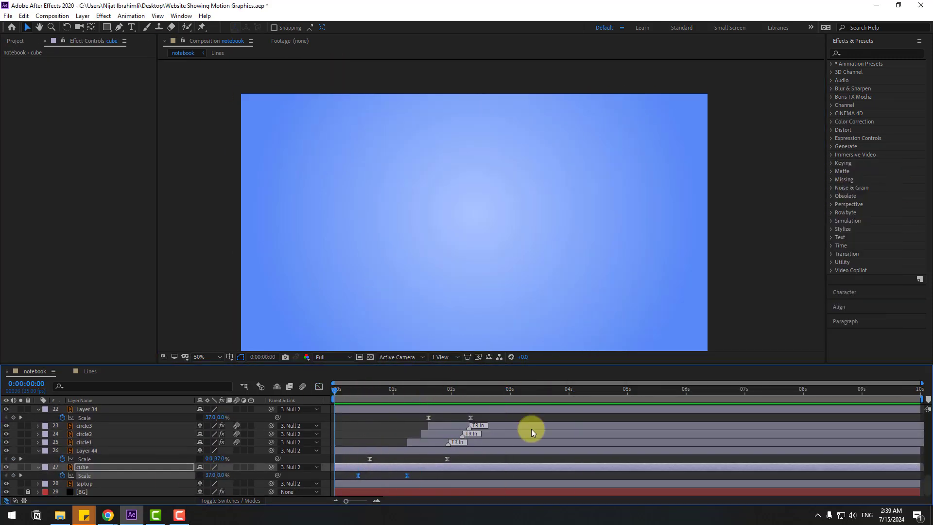
pyautogui.press('space')
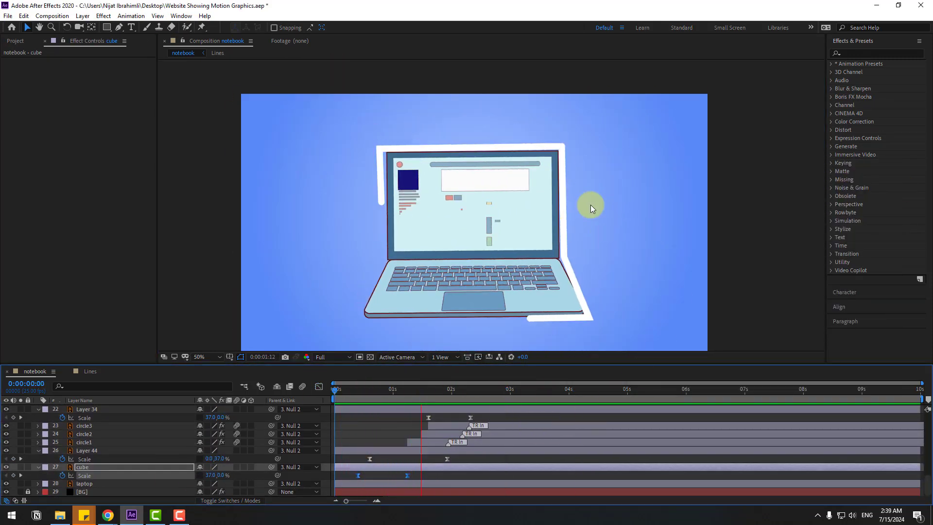
pyautogui.press('space')
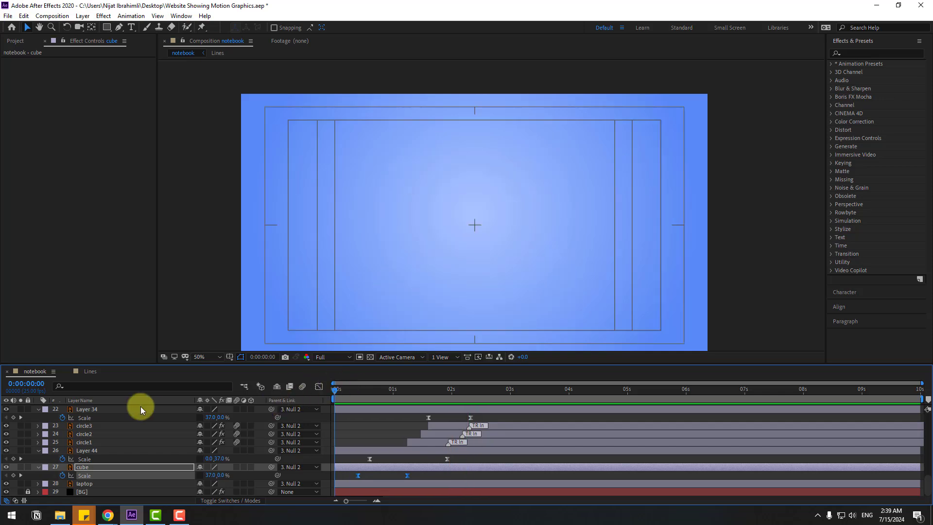
# Collapse the revealed keyframe properties of all unlocked layers in the notebook composition and deselect the layers
pyautogui.hotkey('ctrl', 'a')
pyautogui.press('u')
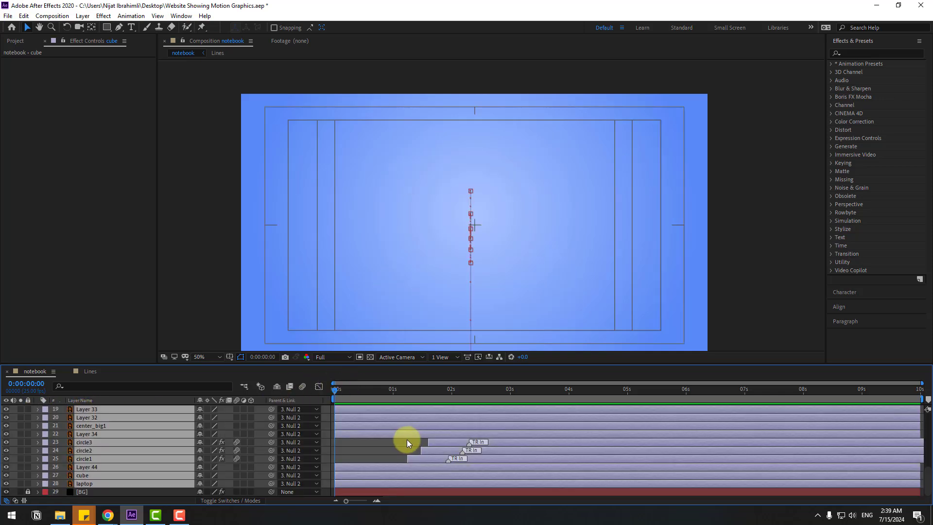
pyautogui.click(378, 448)
pyautogui.press('u')
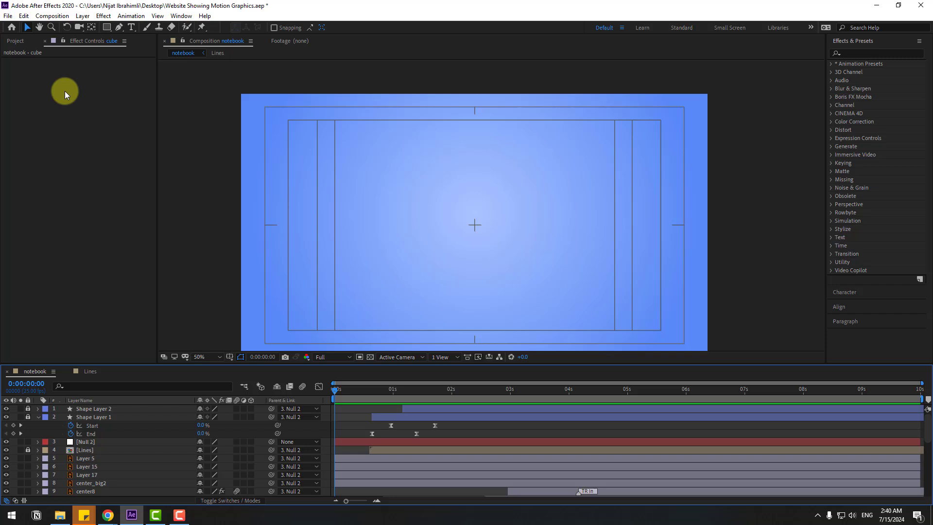
# Create a new composition named BG_elements at 1920 x 1080, 25 fps, with a 10-second duration
pyautogui.click(15, 41)
pyautogui.click(97, 224)
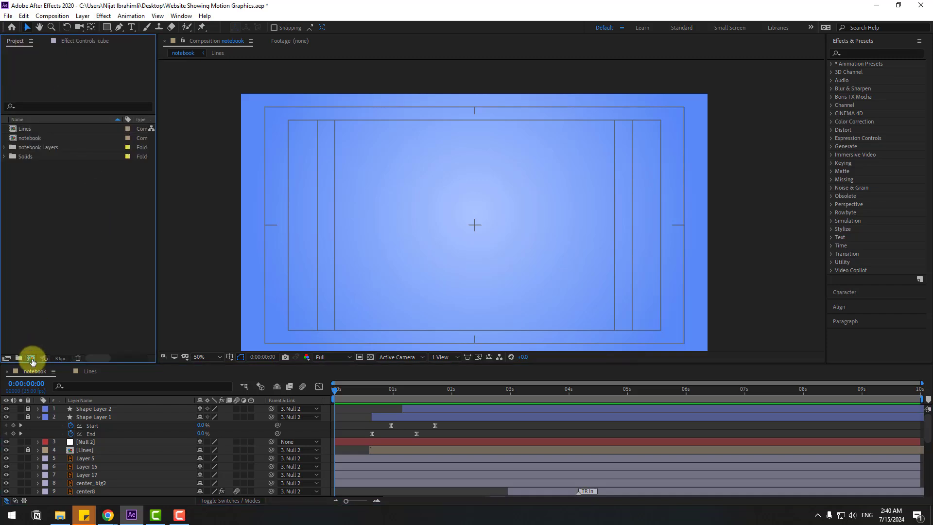
pyautogui.click(31, 358)
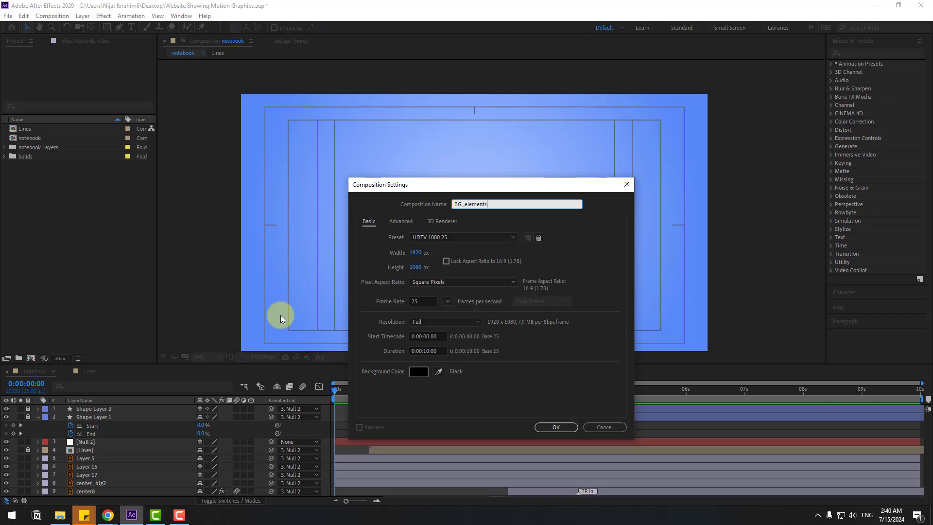
pyautogui.click(541, 427)
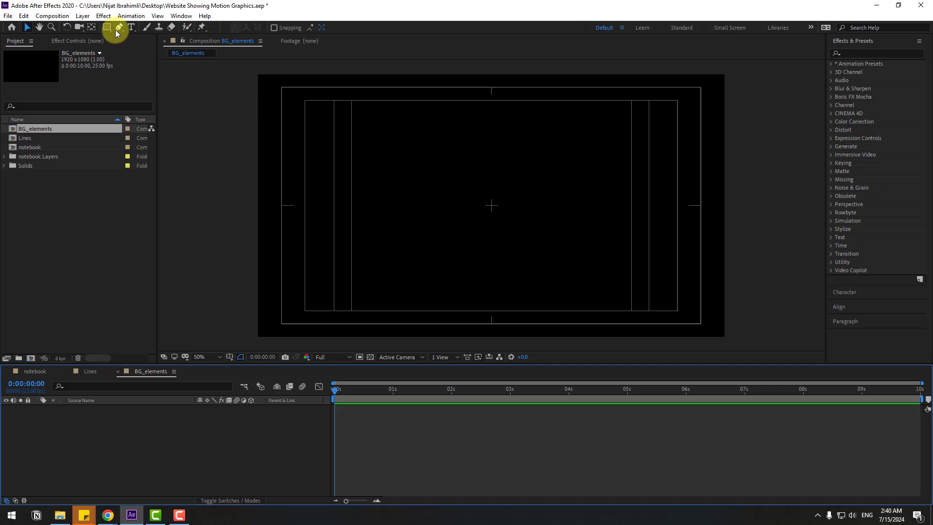
# Draw a straight horizontal line through the middle of BG_elements with the Pen tool, spanning the outer safe-area guides
pyautogui.click(117, 30)
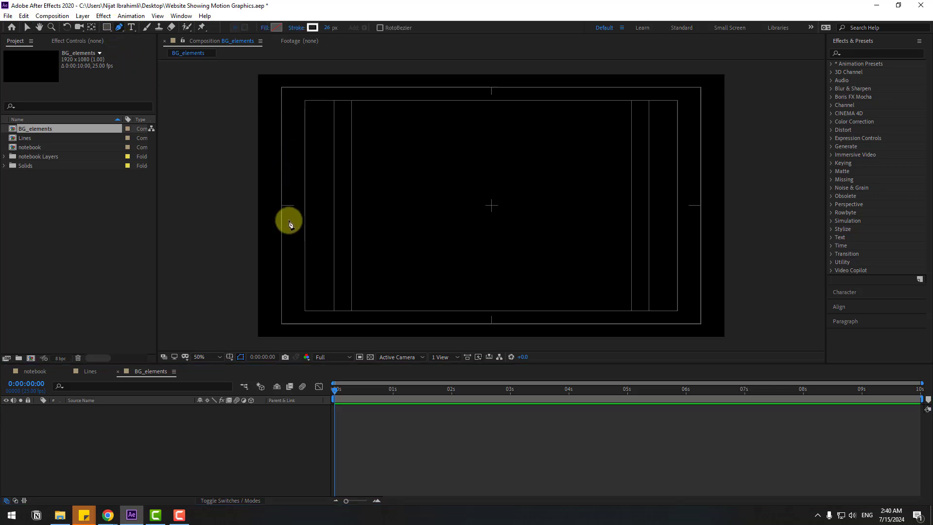
pyautogui.keyDown('shift'); pyautogui.click(282, 206); pyautogui.keyUp('shift')
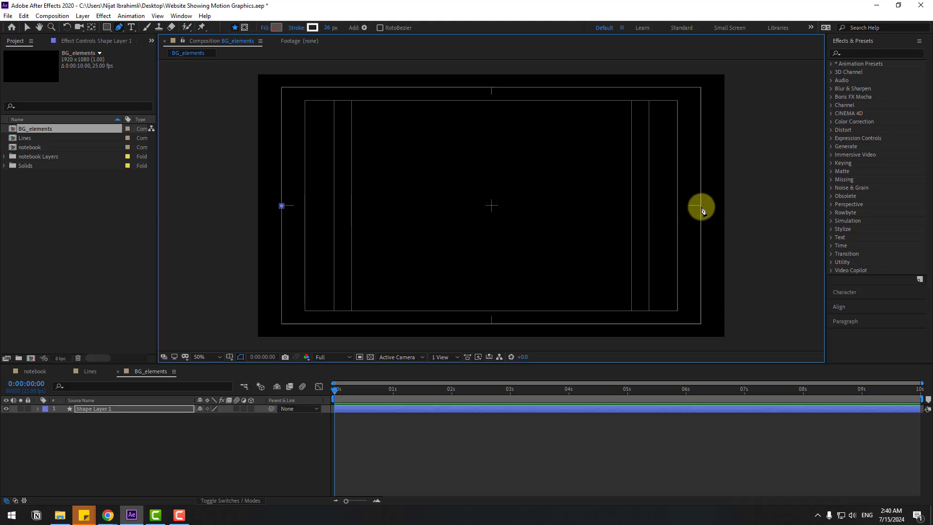
pyautogui.keyDown('shift'); pyautogui.click(701, 208); pyautogui.keyUp('shift')
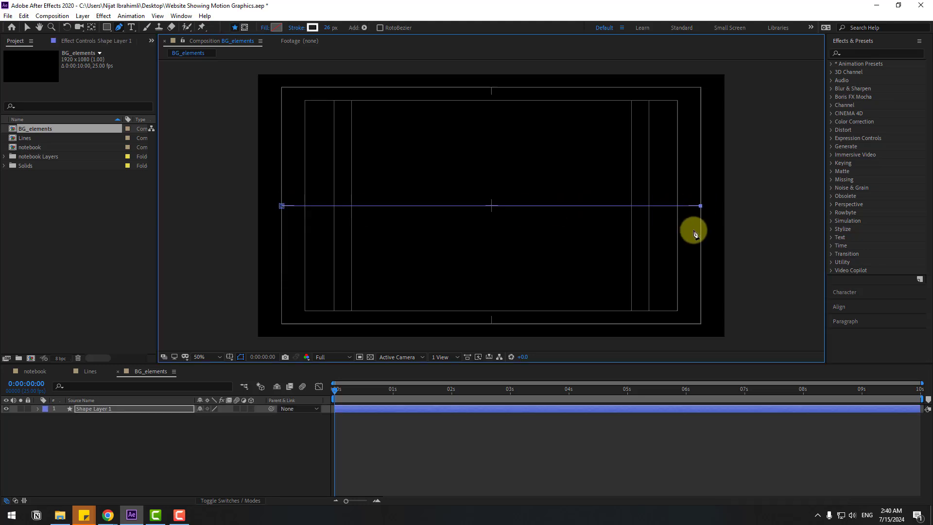
pyautogui.click(28, 27)
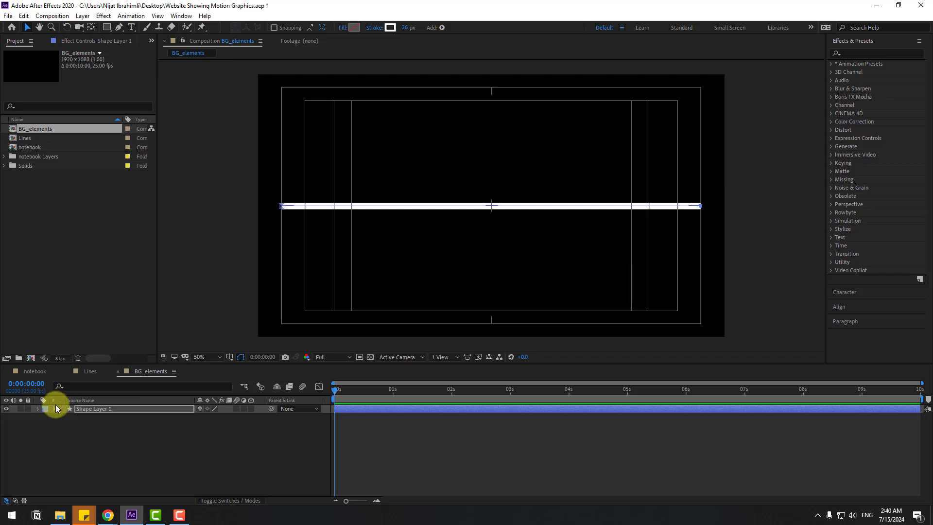
# Set the Line Cap of the horizontal line's stroke to Round Cap
pyautogui.click(38, 409)
pyautogui.click(46, 417)
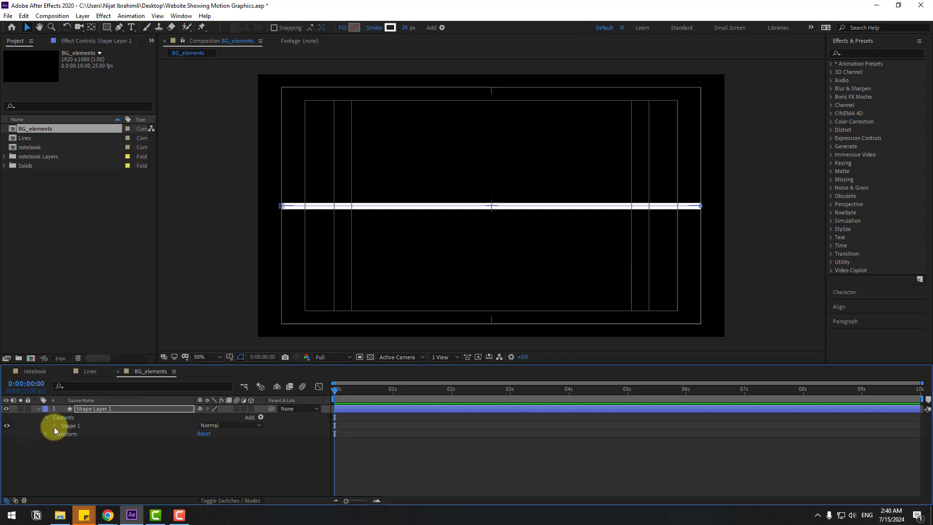
pyautogui.click(56, 426)
pyautogui.click(63, 442)
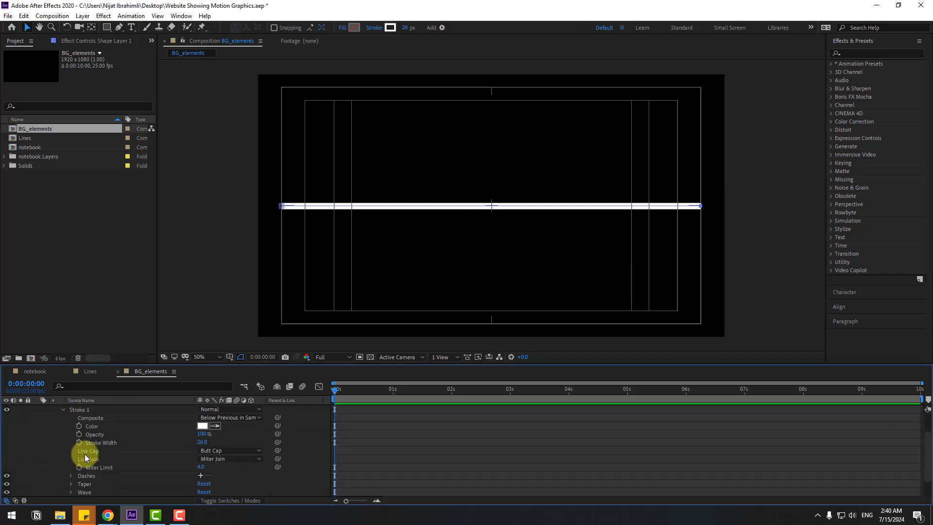
pyautogui.click(235, 450)
pyautogui.click(225, 471)
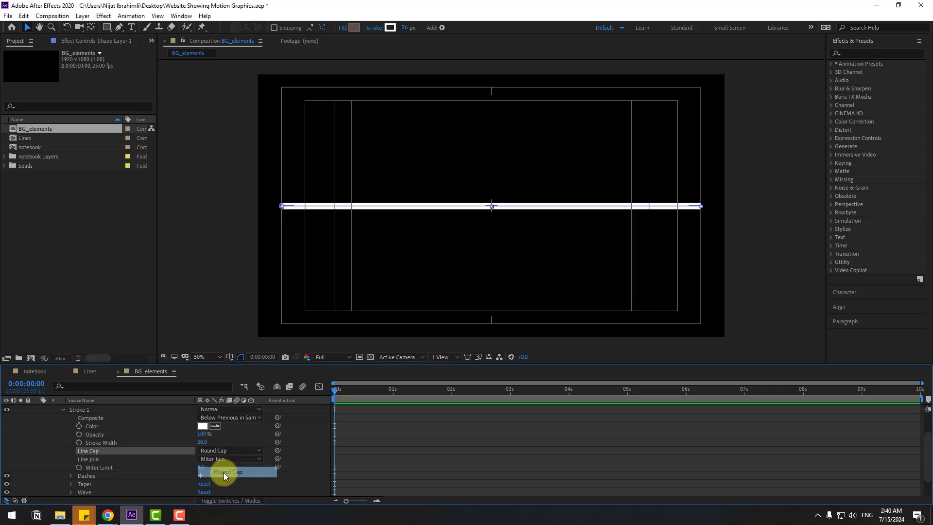
# Extend both endpoints of the horizontal line past the edges of the composition frame
pyautogui.click(118, 28)
pyautogui.click(282, 206)
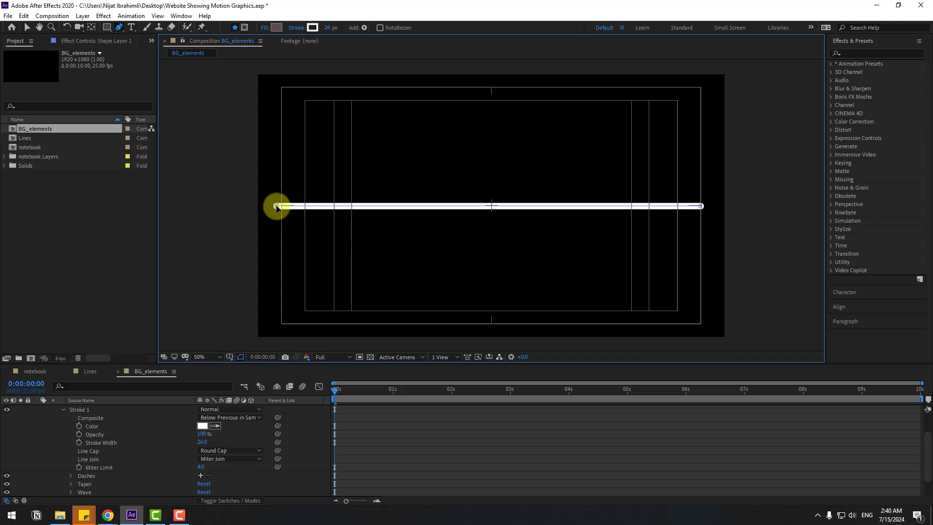
pyautogui.moveTo(261, 206); pyautogui.dragTo(251, 206)
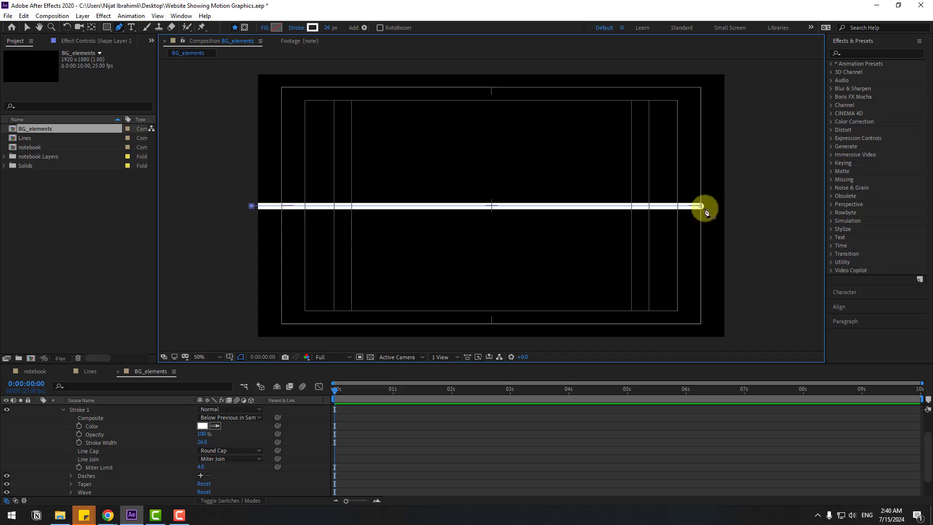
pyautogui.moveTo(701, 207); pyautogui.dragTo(738, 206)
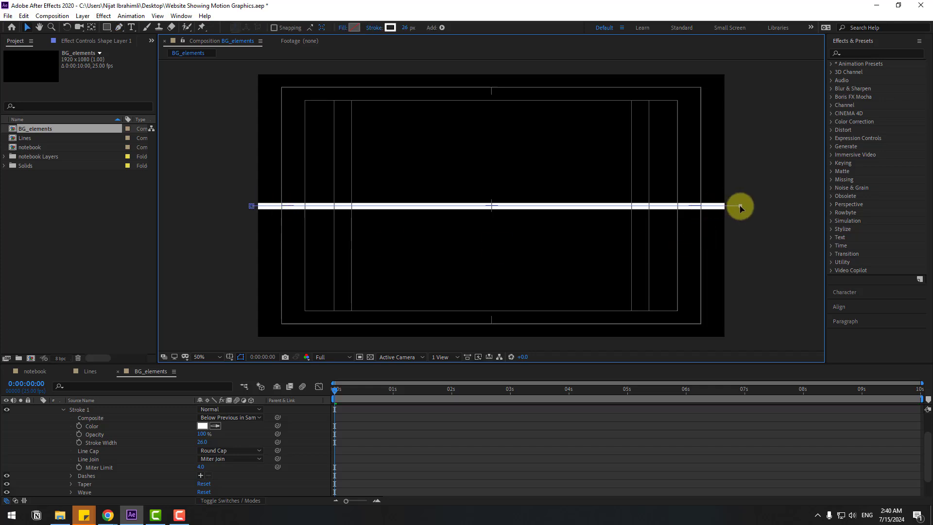
pyautogui.press('v')
# Add a dash and a gap to the line's stroke, with Dash at 82 and Gap at 121
pyautogui.click(74, 446)
pyautogui.scroll(-3, 73, 446)
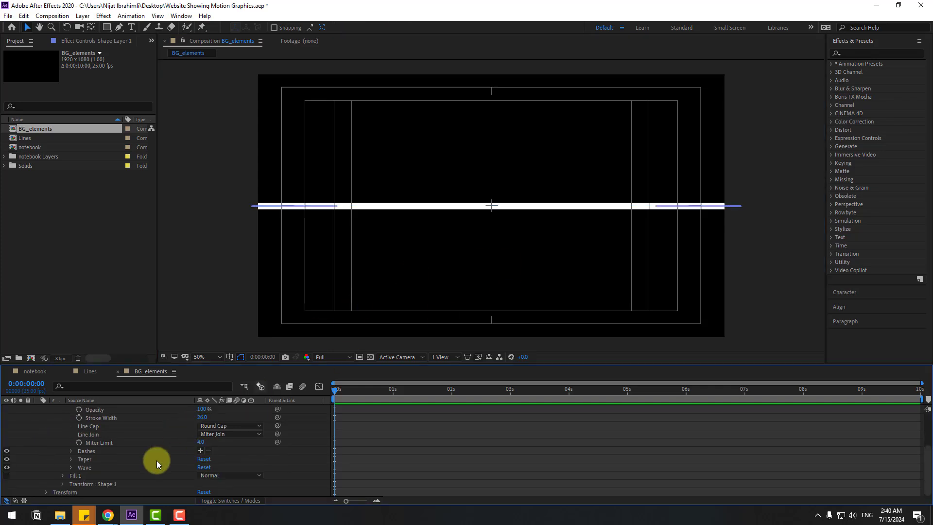
pyautogui.click(200, 451)
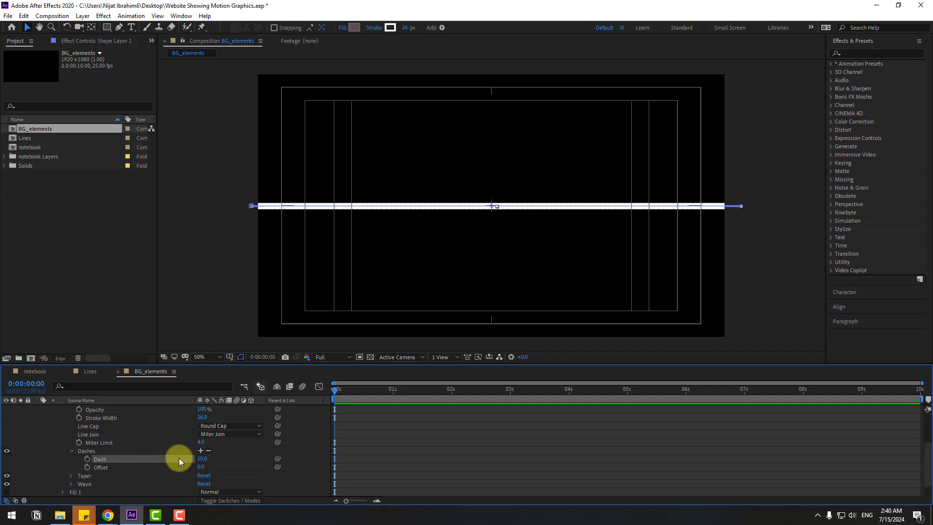
pyautogui.moveTo(203, 463); pyautogui.dragTo(242, 466)
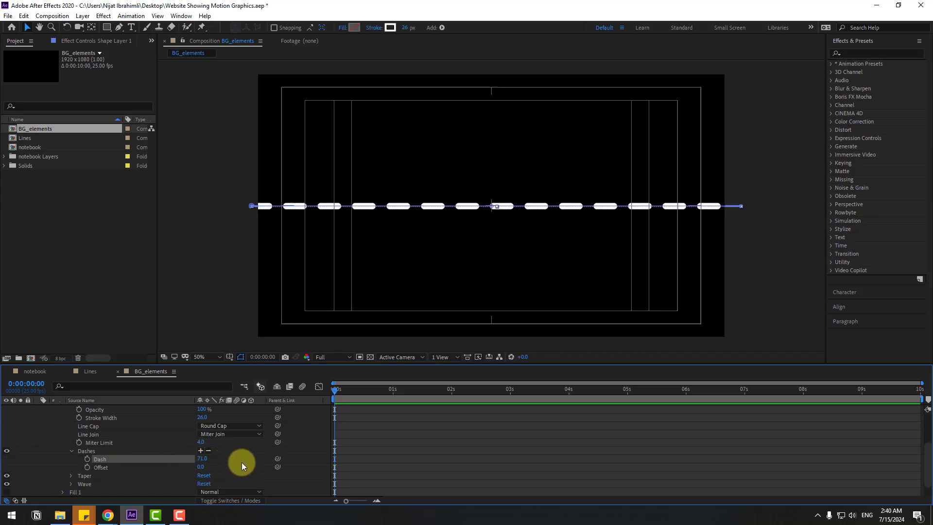
pyautogui.click(200, 450)
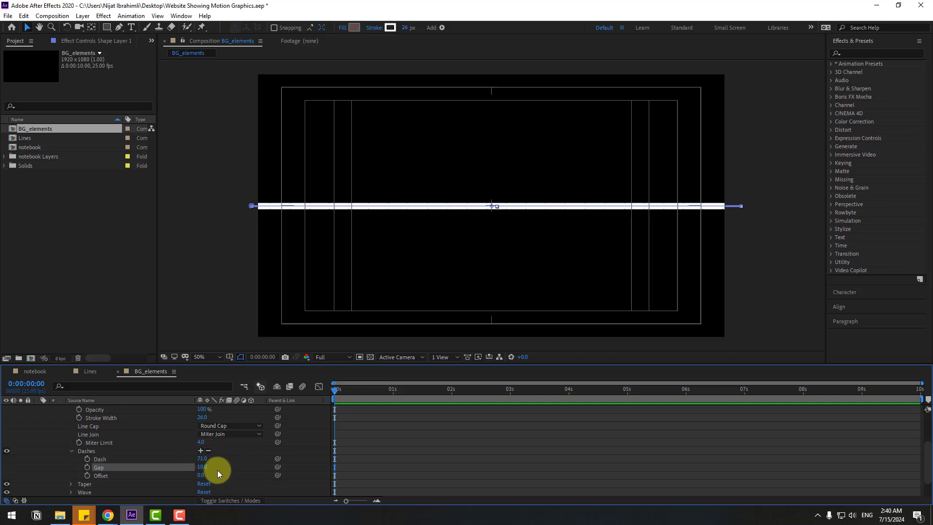
pyautogui.moveTo(204, 471)
pyautogui.mouseDown()
pyautogui.moveTo(271, 462)
pyautogui.moveTo(210, 460)
pyautogui.mouseUp()
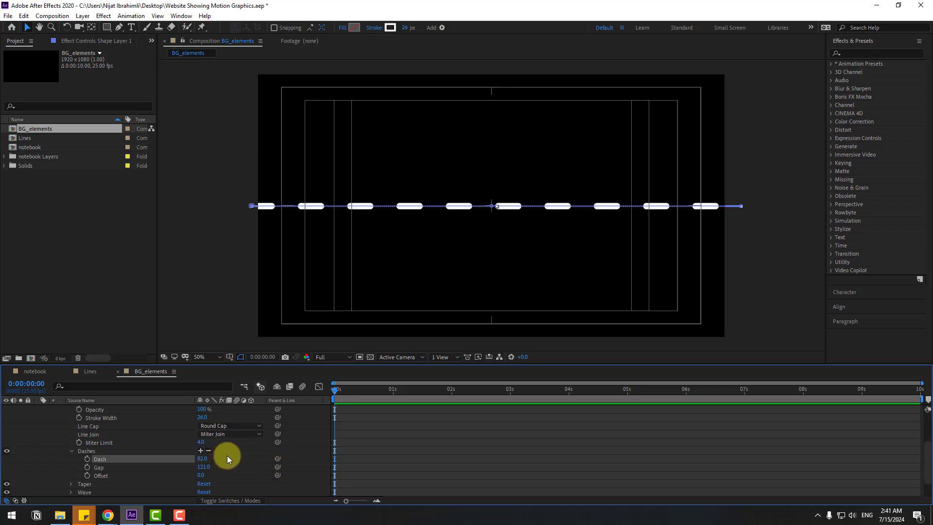
# Add a second dash to the stroke, set Dash 2 to 79 and widen the Gap to 192
pyautogui.click(199, 451)
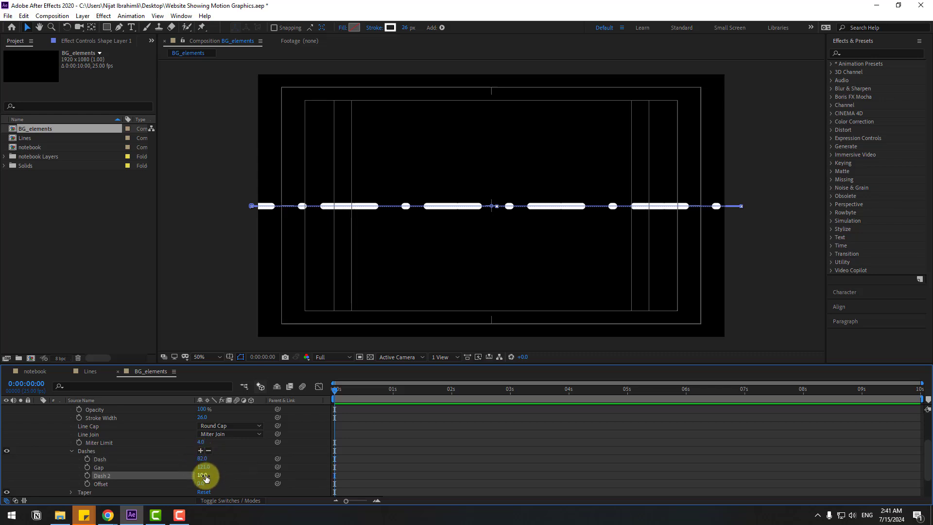
pyautogui.moveTo(204, 478); pyautogui.dragTo(236, 467)
pyautogui.click(176, 479)
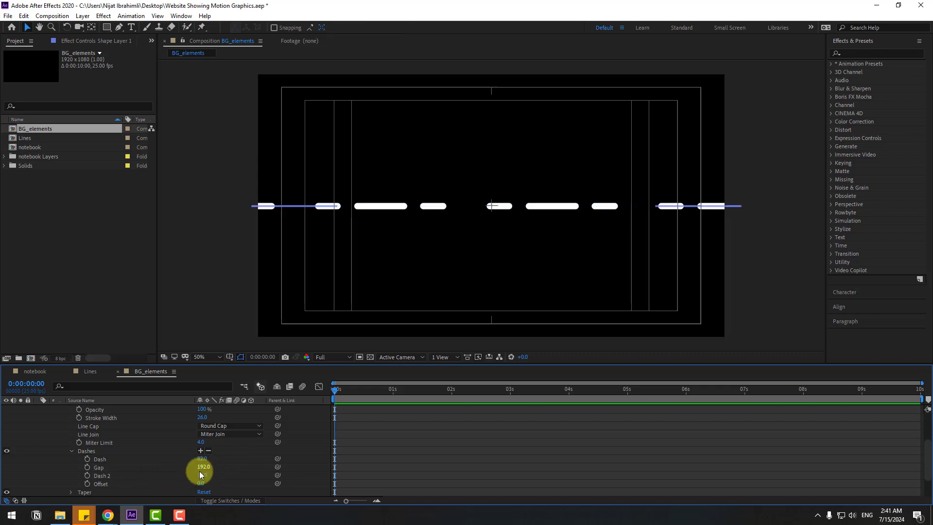
# Add the expression time*2000 to the Dashes Offset and preview the moving dashes
pyautogui.keyDown('alt'); pyautogui.click(87, 483); pyautogui.keyUp('alt')
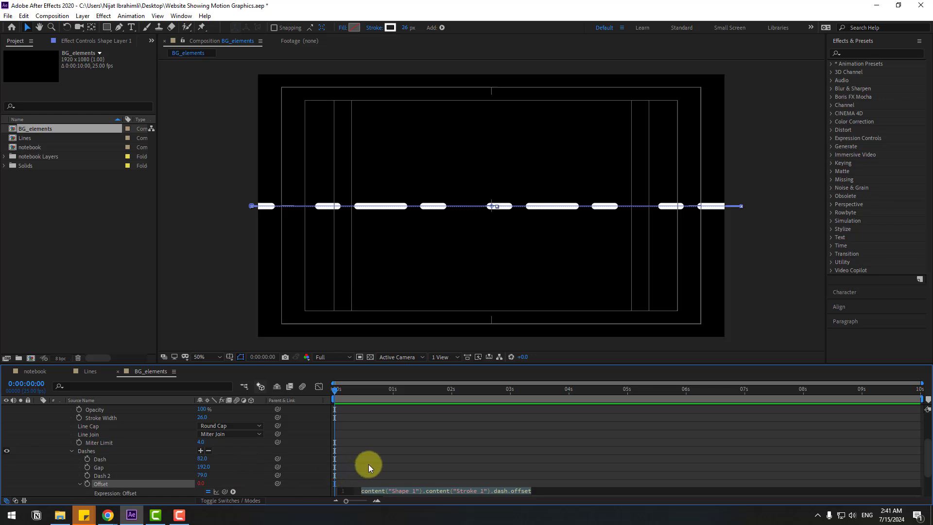
pyautogui.write('time')
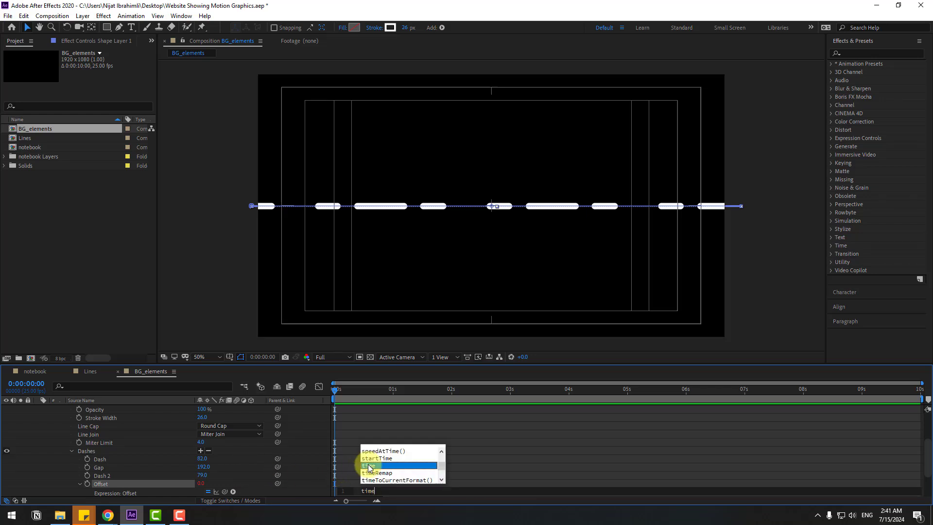
pyautogui.write('*2000')
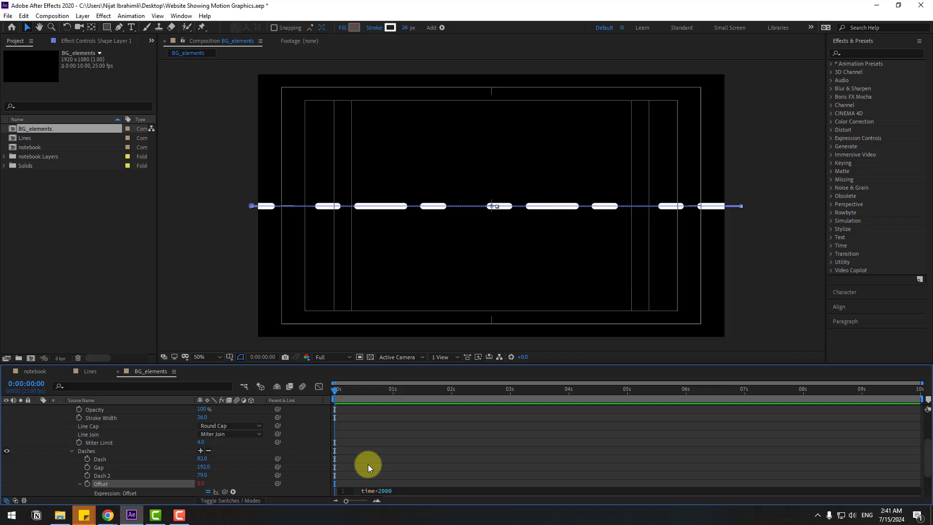
pyautogui.click(400, 483)
pyautogui.press('space')
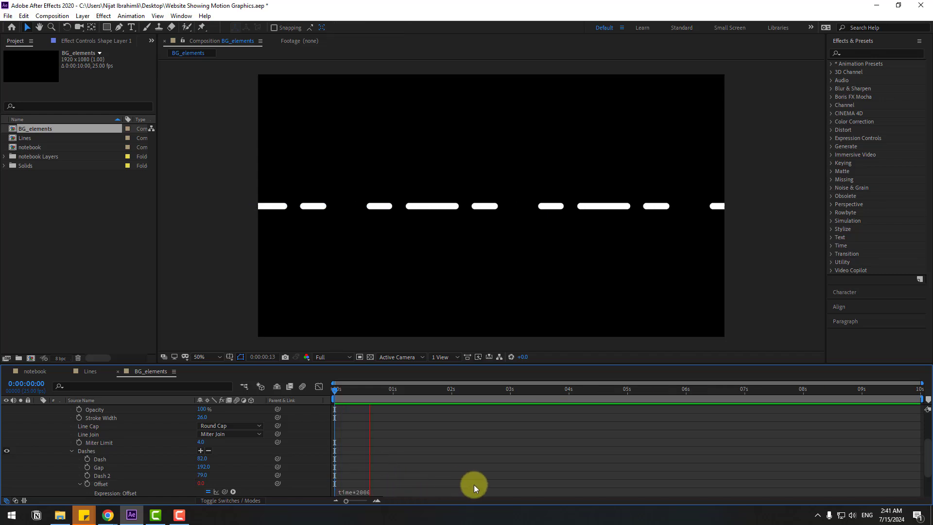
pyautogui.press('space')
# Change the Dashes Offset expression to time*-1000 and preview the dash movement
pyautogui.click(403, 489)
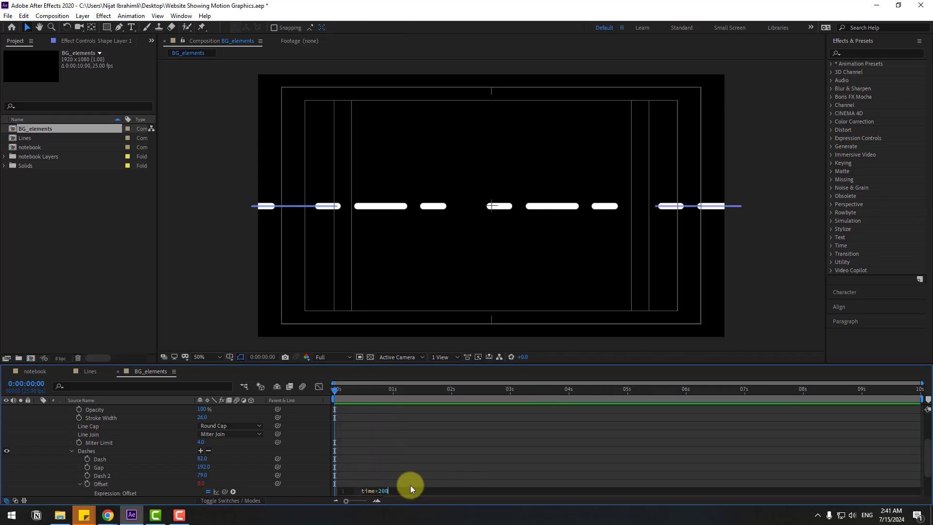
pyautogui.press('BackSpace')
pyautogui.press('BackSpace')
pyautogui.press('BackSpace')
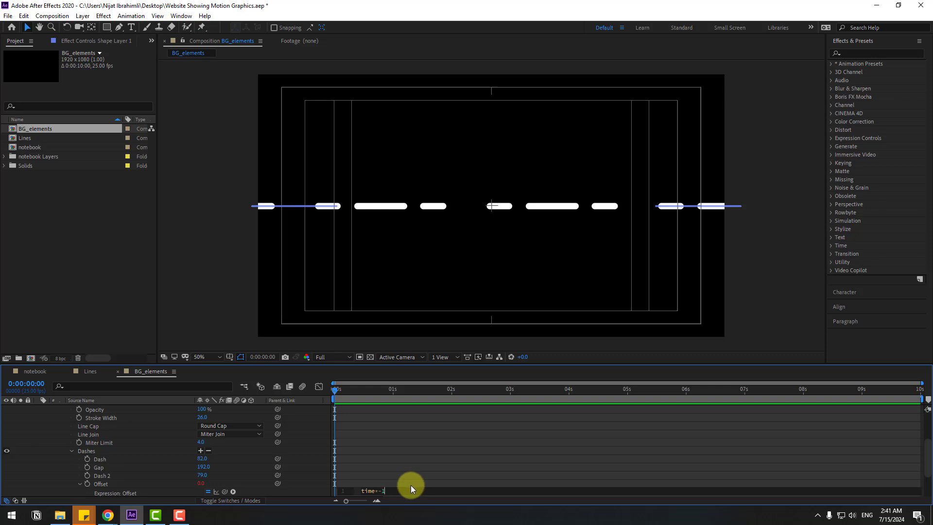
pyautogui.write('-1000')
pyautogui.click(405, 481)
pyautogui.press('space')
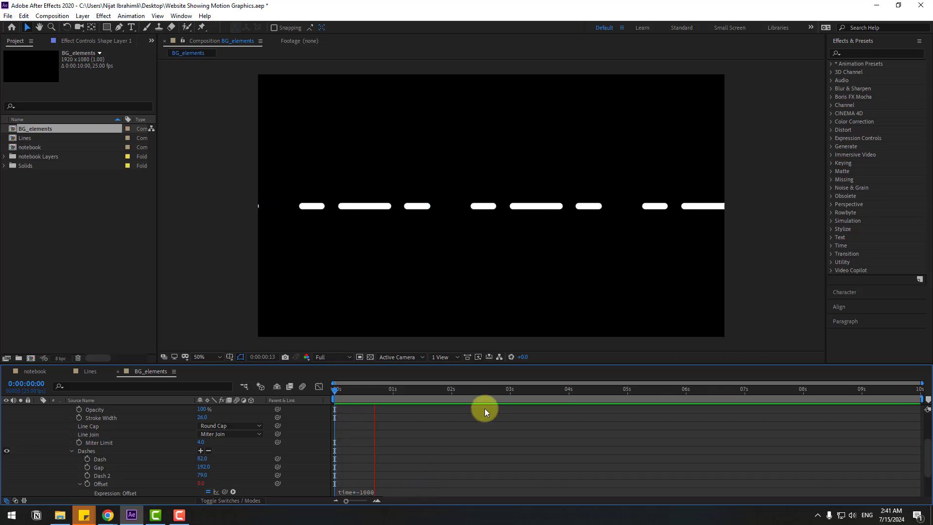
pyautogui.press('space')
# Add a Repeater to the contents of Shape Layer 1
pyautogui.scroll(2, 191, 461)
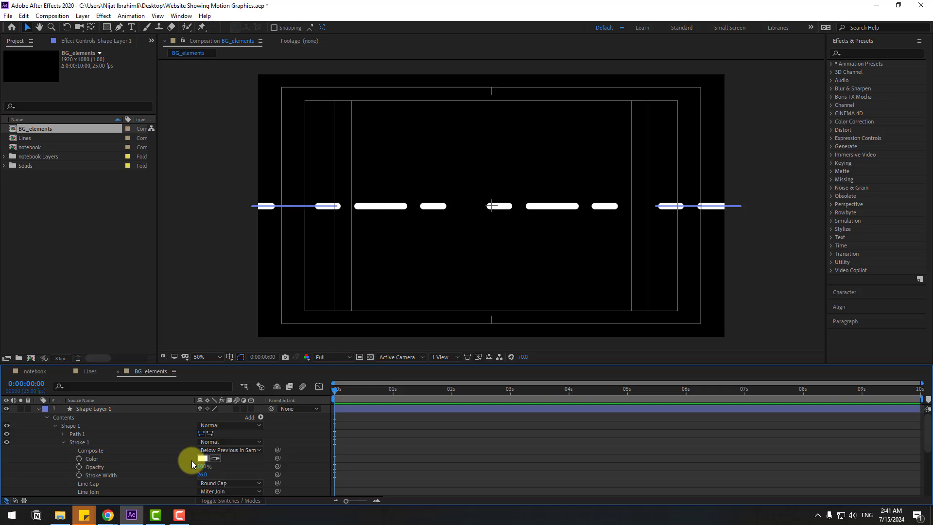
pyautogui.click(109, 410)
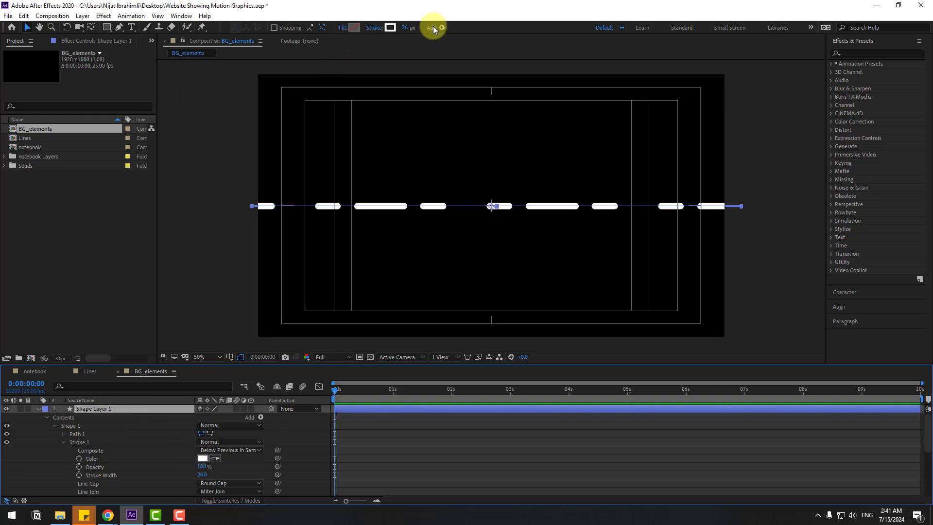
pyautogui.click(441, 28)
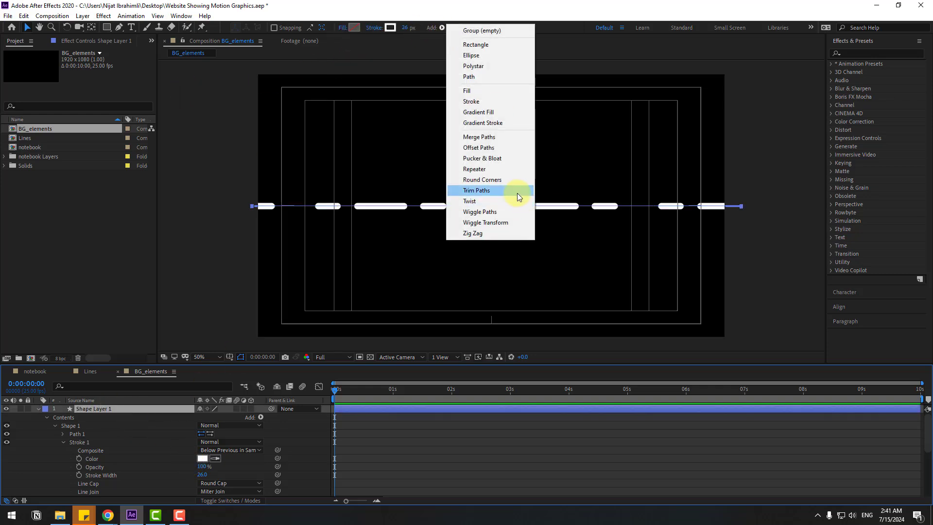
pyautogui.click(486, 175)
pyautogui.scroll(-2, 54, 483)
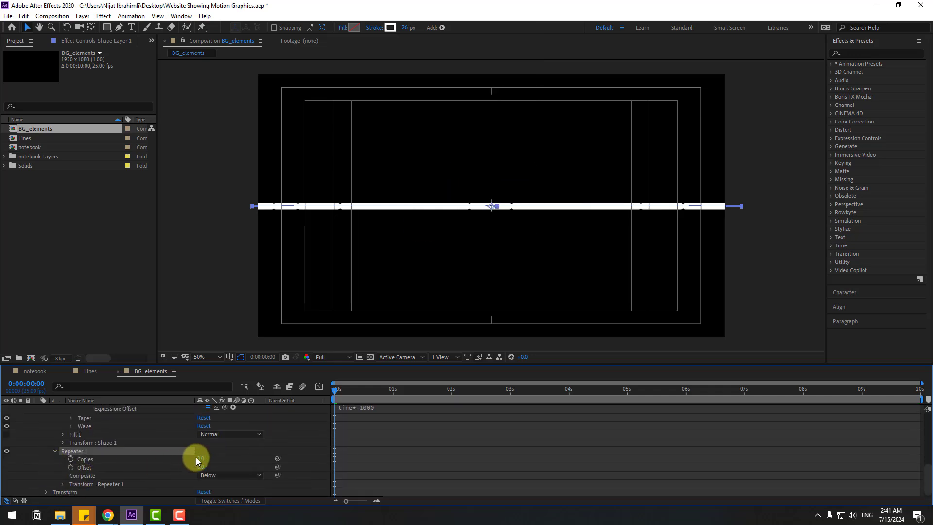
# Set the Repeater's transform Position to 0, 228 to stack the copies vertically, and check the motion over time
pyautogui.click(63, 484)
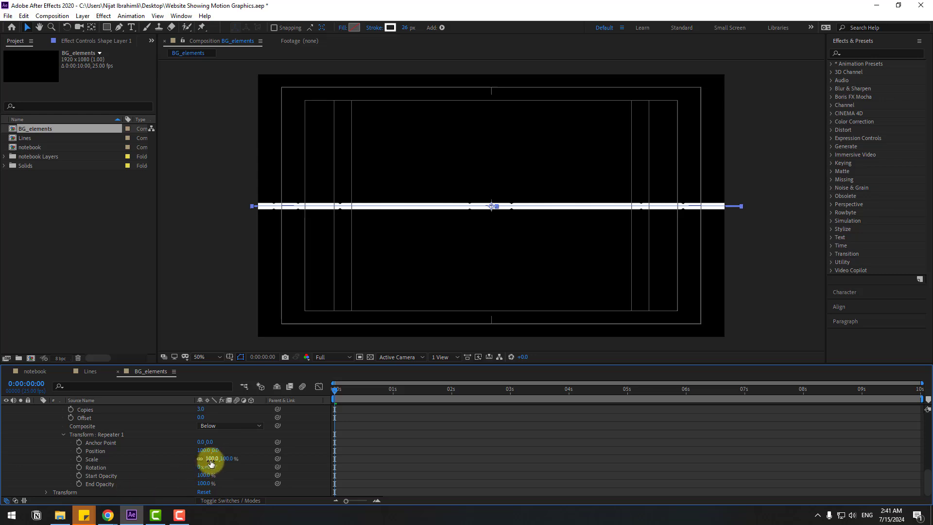
pyautogui.press('Return')
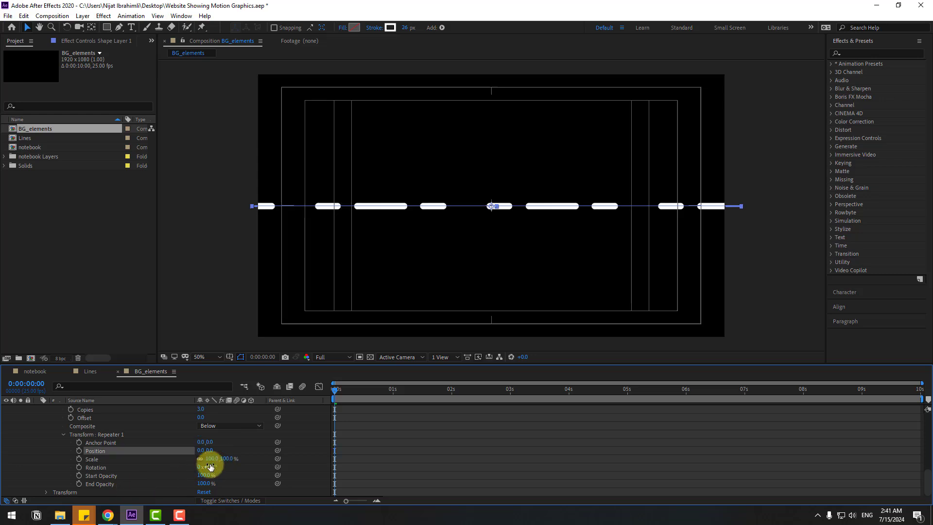
pyautogui.moveTo(212, 450); pyautogui.dragTo(341, 430)
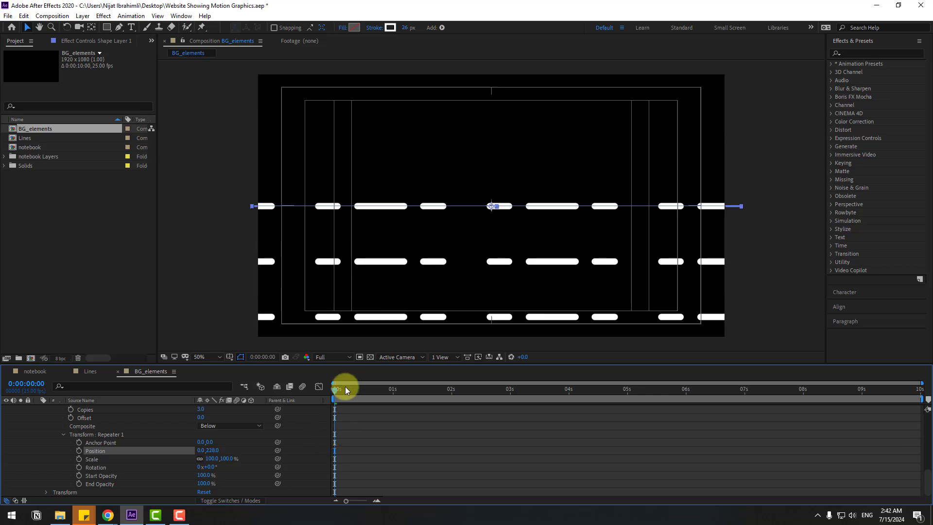
pyautogui.moveTo(345, 386); pyautogui.dragTo(427, 396)
pyautogui.press('Home')
# Increase the Repeater's copies and move the shape layer up so the dashed rows fill the frame, and preview the result
pyautogui.scroll(1, 196, 462)
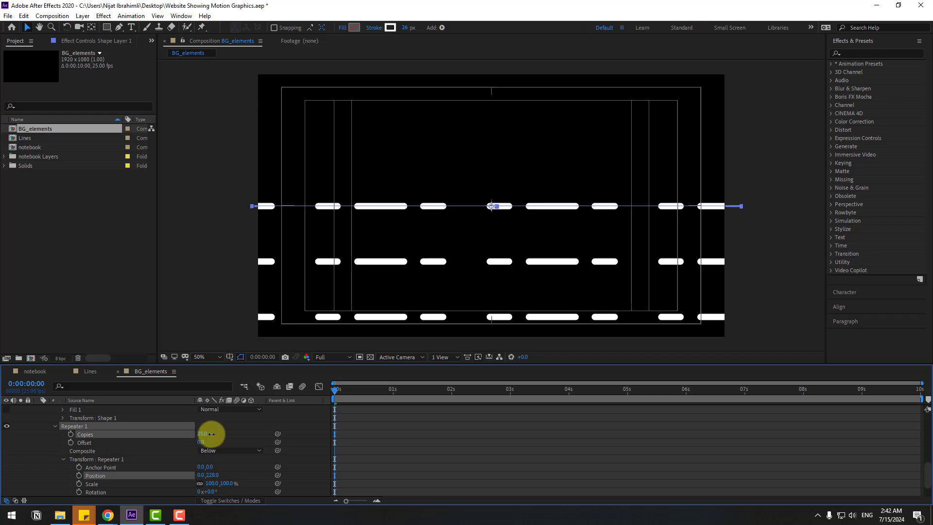
pyautogui.scroll(4, 109, 441)
pyautogui.hotkey('shift', 'Up')
pyautogui.hotkey('shift', 'Up')
pyautogui.hotkey('shift', 'Up')
pyautogui.hotkey('shift', 'Up')
pyautogui.hotkey('shift', 'Up')
pyautogui.hotkey('shift', 'Up')
pyautogui.hotkey('shift', 'Up')
pyautogui.hotkey('shift', 'Up')
pyautogui.hotkey('shift', 'Up')
pyautogui.hotkey('shift', 'Up')
pyautogui.hotkey('shift', 'Up')
pyautogui.hotkey('shift', 'Up')
pyautogui.hotkey('shift', 'Up')
pyautogui.hotkey('shift', 'Up')
pyautogui.hotkey('shift', 'Up')
pyautogui.hotkey('shift', 'Up')
pyautogui.hotkey('shift', 'Up')
pyautogui.hotkey('shift', 'Up')
pyautogui.hotkey('shift', 'Up')
pyautogui.hotkey('shift', 'Up')
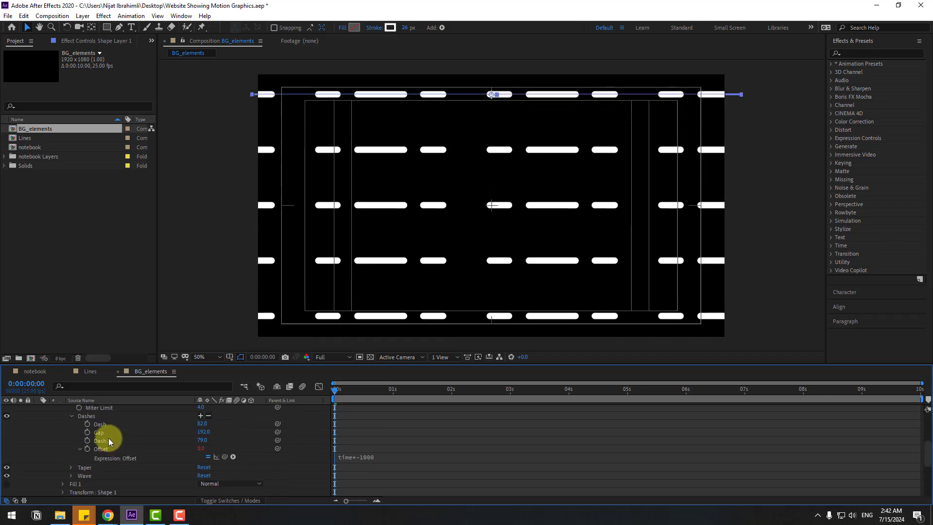
pyautogui.press('space')
pyautogui.press('space')
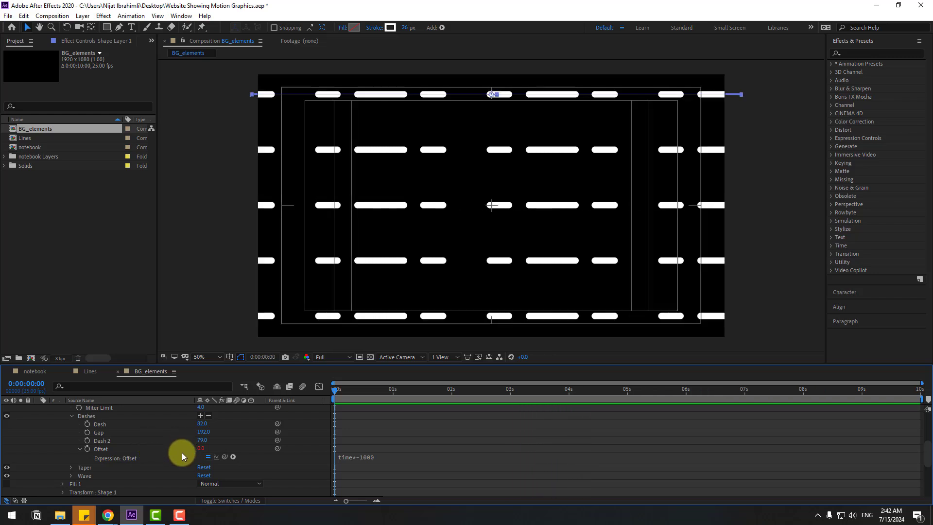
# Place the BG_elements composition in the notebook composition between the laptop and BG layers, and check it over the first frames
pyautogui.scroll(4, 170, 450)
pyautogui.click(35, 371)
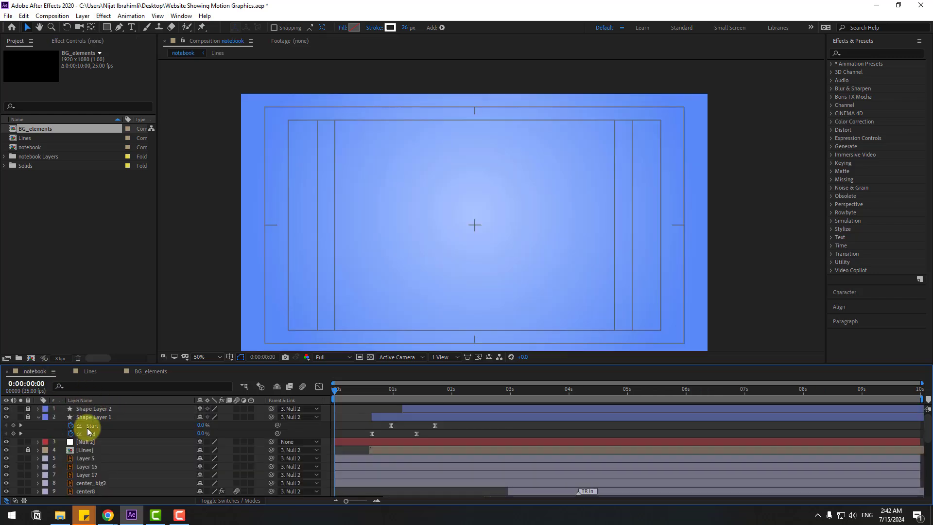
pyautogui.click(66, 416)
pyautogui.click(37, 124)
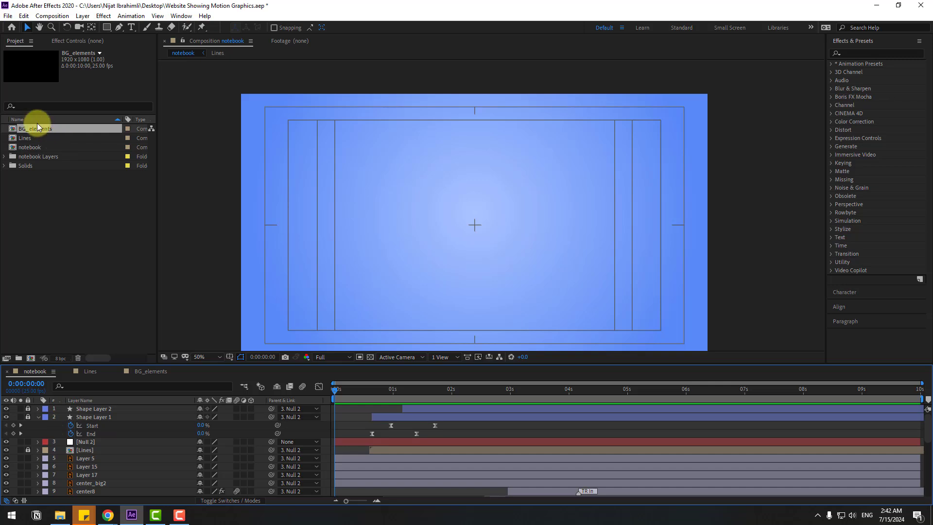
pyautogui.moveTo(32, 129); pyautogui.dragTo(99, 485)
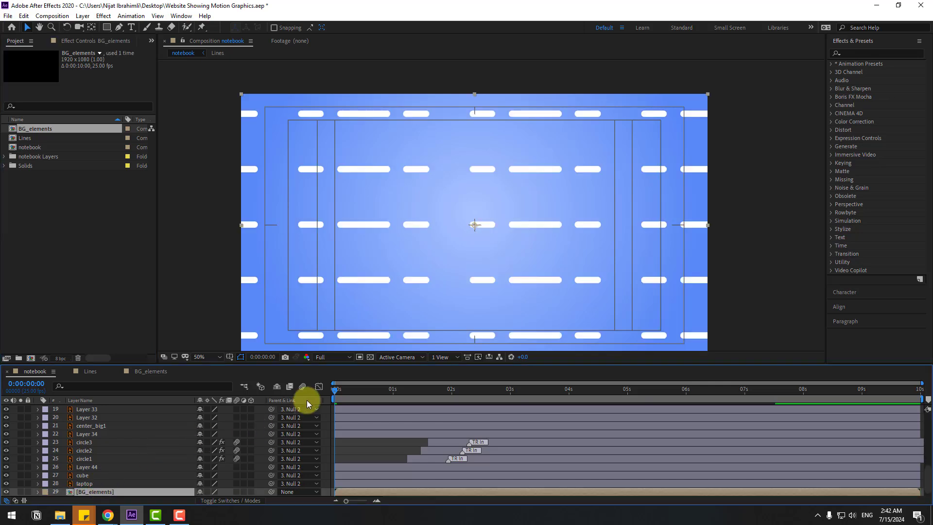
pyautogui.moveTo(339, 390); pyautogui.dragTo(378, 396)
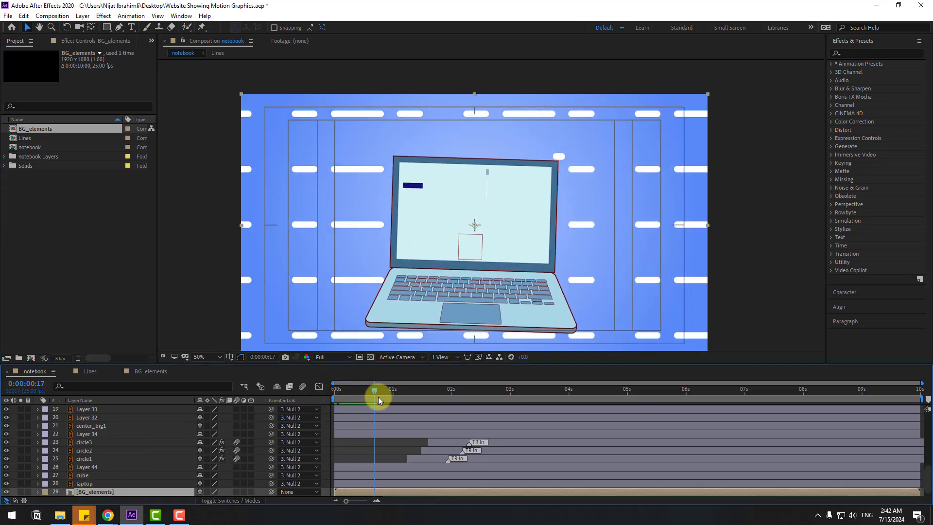
# Rotate the BG_elements layer so the dashed lines run diagonally, and turn on its Collapse Transformations switch
pyautogui.press('r')
pyautogui.click(152, 474)
pyautogui.moveTo(210, 483); pyautogui.dragTo(195, 486)
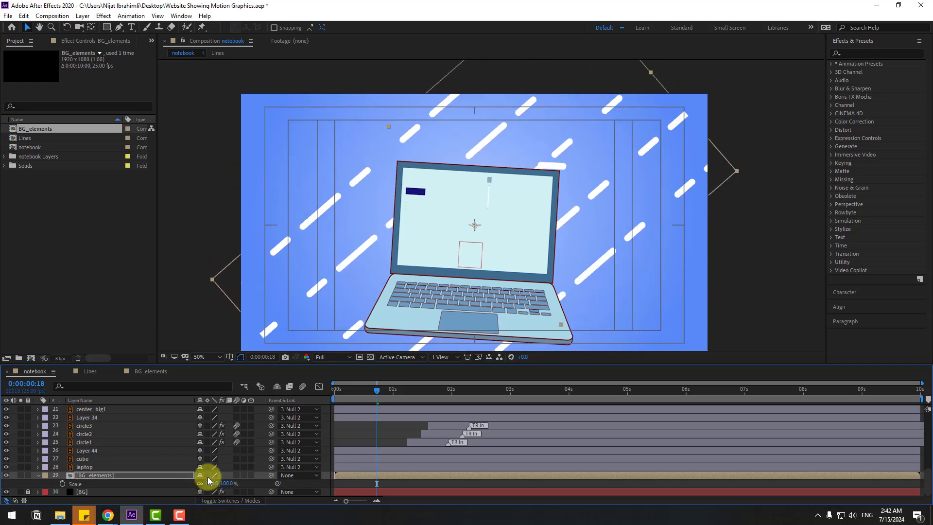
pyautogui.click(207, 475)
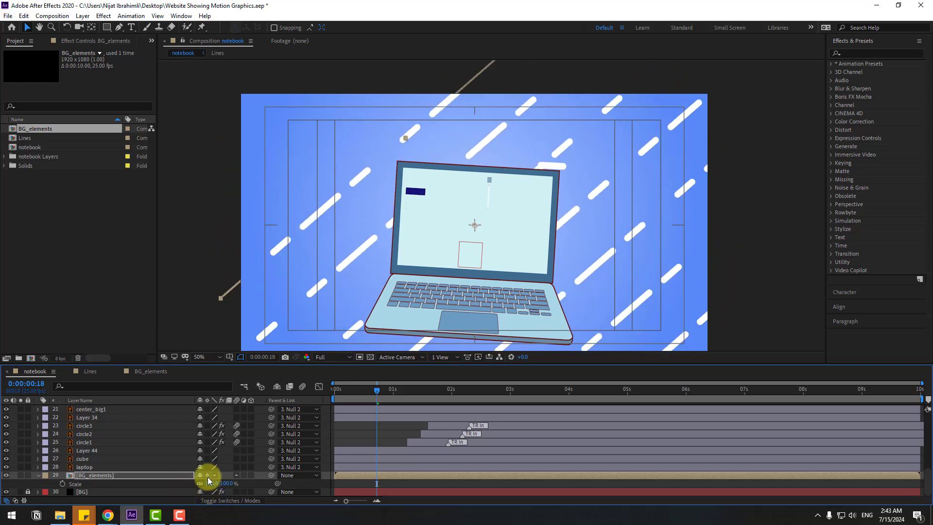
# Increase the number of copies of Repeater 1 inside the BG_elements composition
pyautogui.click(145, 372)
pyautogui.scroll(2, 171, 463)
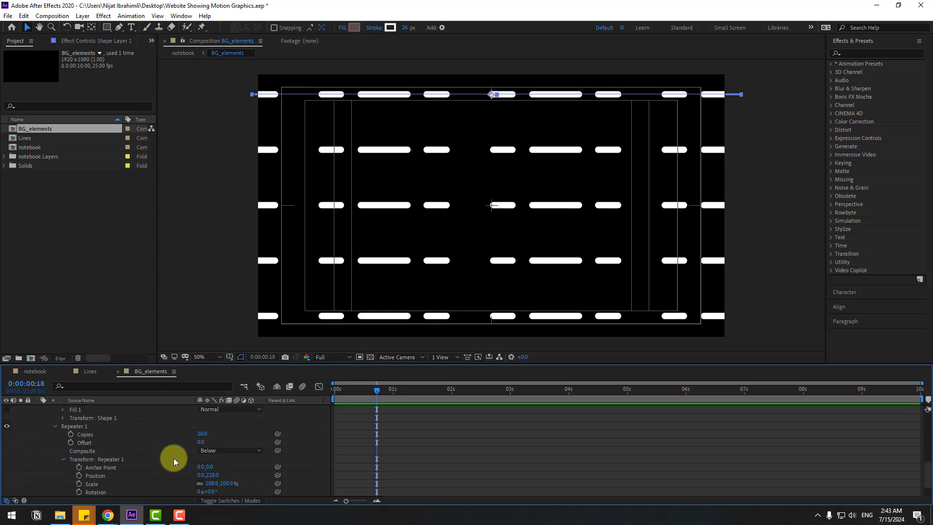
pyautogui.moveTo(202, 434); pyautogui.dragTo(220, 419)
# Move the BG_elements layer up and left in the notebook composition so the diagonal dashes fill the frame, and preview the animation
pyautogui.click(38, 372)
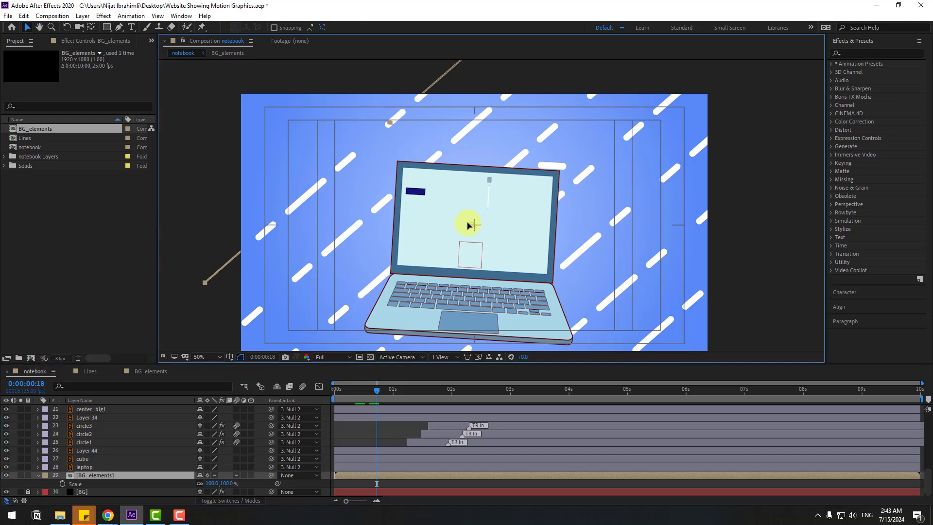
pyautogui.moveTo(468, 223); pyautogui.dragTo(379, 179)
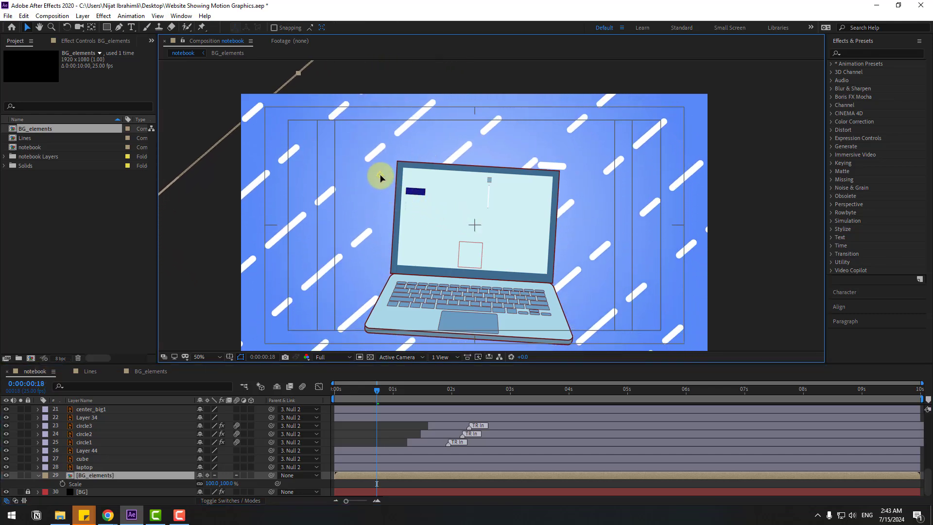
pyautogui.press('space')
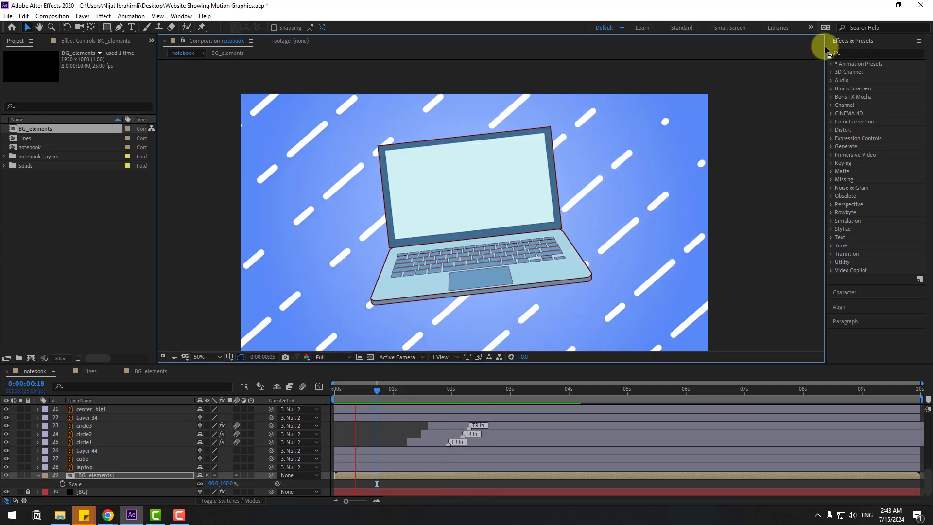
# Find the Gradient Ramp effect and apply it to the BG_elements layer
pyautogui.click(861, 54)
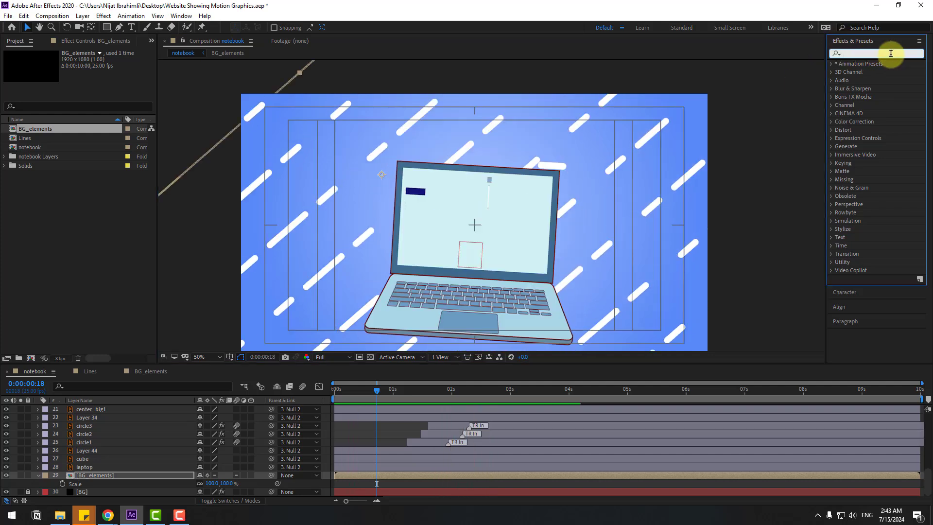
pyautogui.write('gradi')
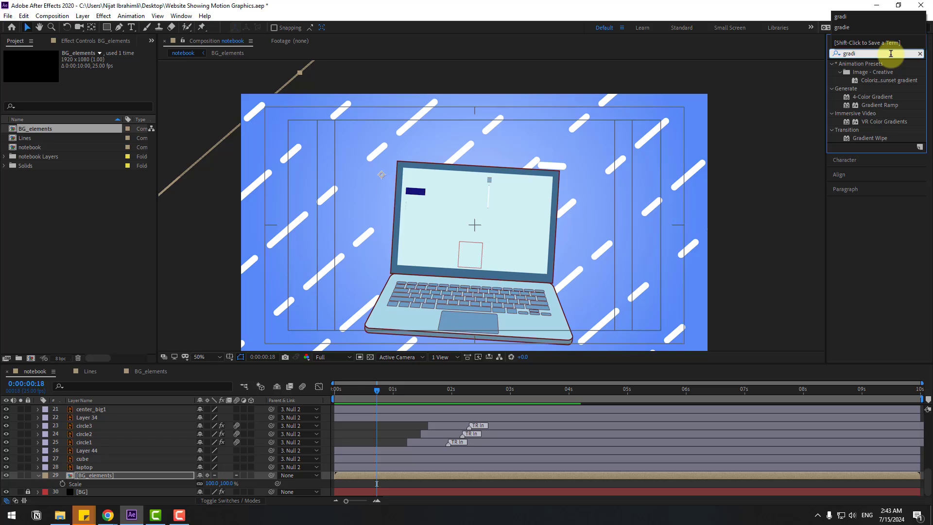
pyautogui.moveTo(880, 107); pyautogui.dragTo(106, 474)
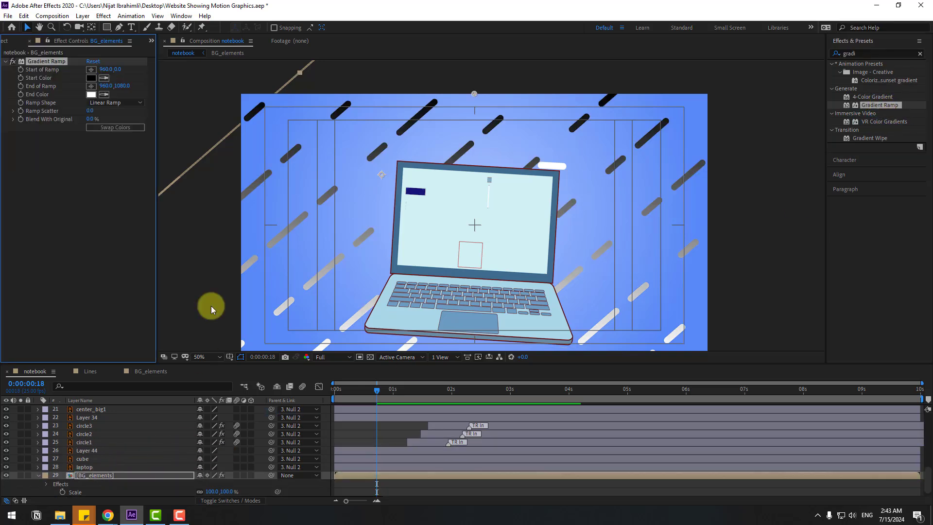
# Set the Gradient Ramp's start color and end color on BG_elements to light blue shades
pyautogui.click(92, 80)
pyautogui.click(418, 414)
pyautogui.moveTo(328, 366); pyautogui.dragTo(330, 362)
pyautogui.click(495, 363)
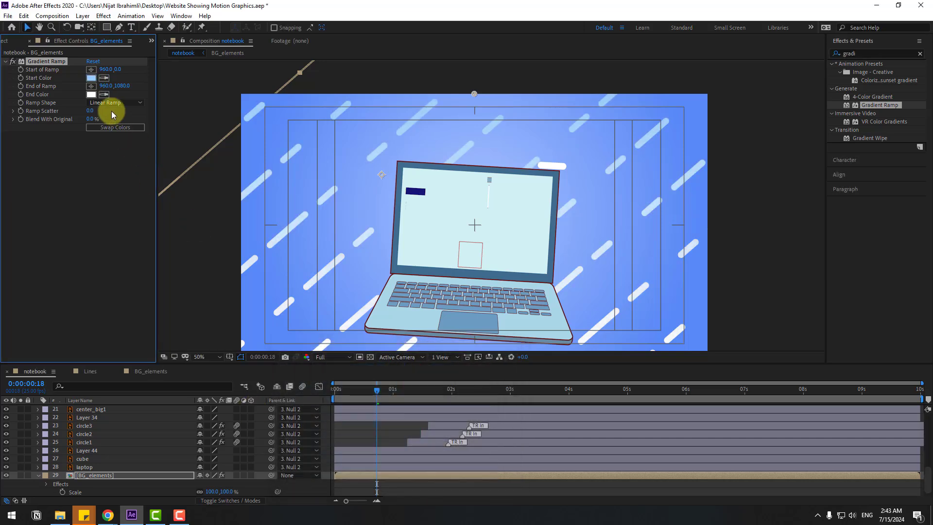
pyautogui.click(91, 94)
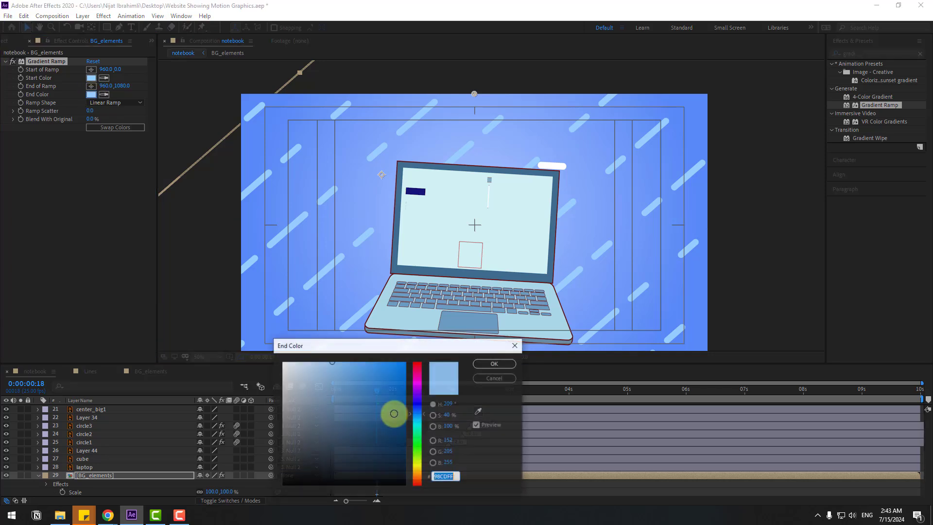
pyautogui.click(356, 368)
pyautogui.moveTo(340, 370); pyautogui.dragTo(313, 368)
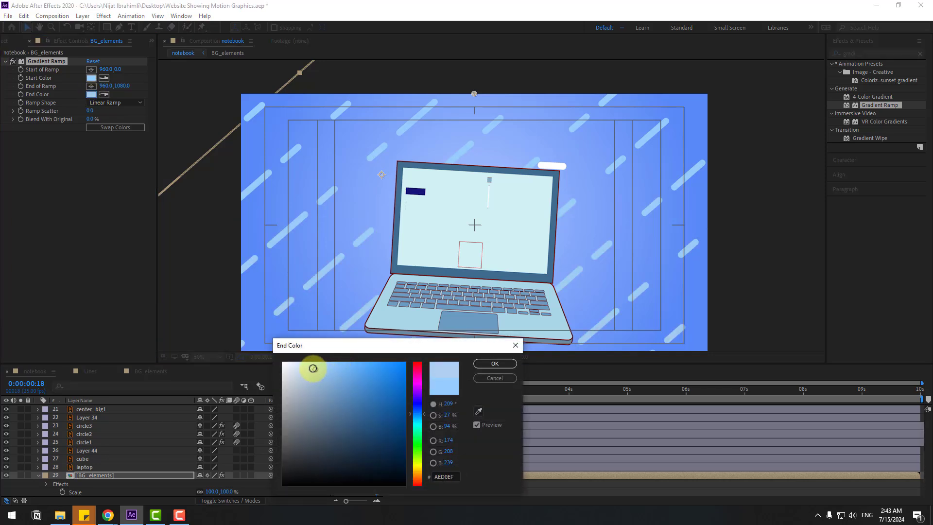
pyautogui.click(486, 367)
# Change the ramp shape to Radial Ramp and move its points beyond the frame, to 972, -68 for the start and 952, 1252 for the end
pyautogui.click(117, 102)
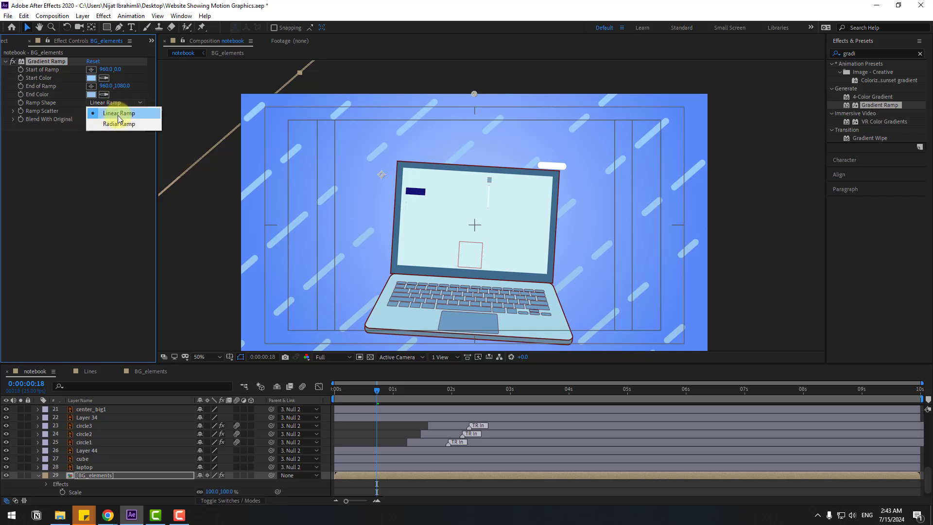
pyautogui.click(112, 124)
pyautogui.press(',')
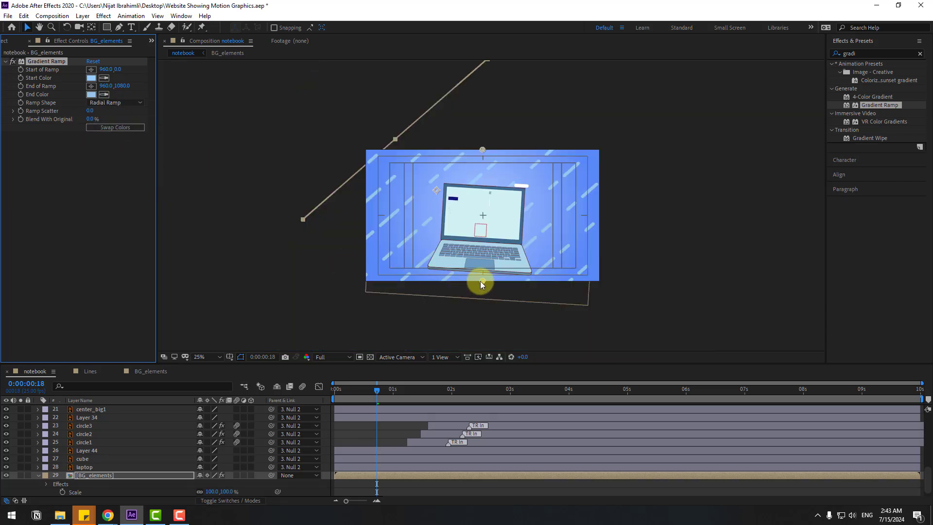
pyautogui.moveTo(480, 281); pyautogui.dragTo(480, 302)
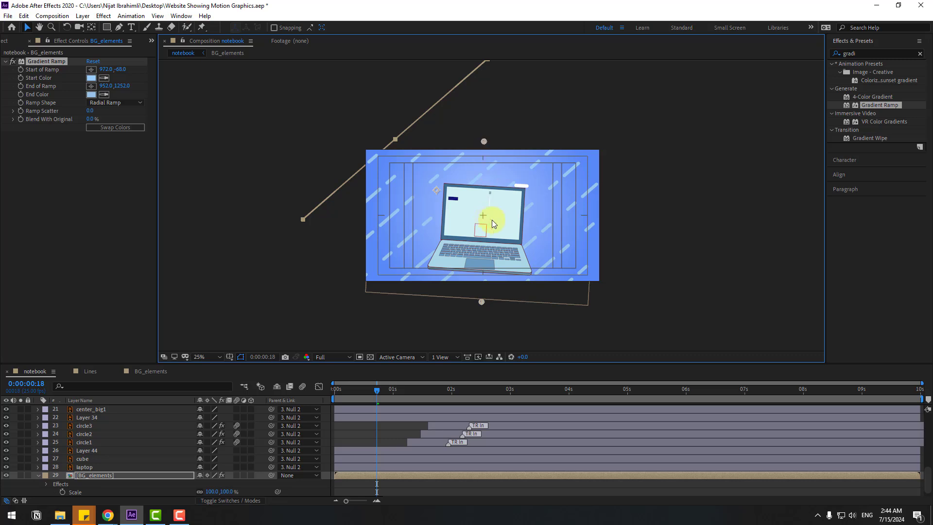
pyautogui.press('.')
# Swap the Gradient Ramp's start and end colors and preview the animation
pyautogui.click(118, 127)
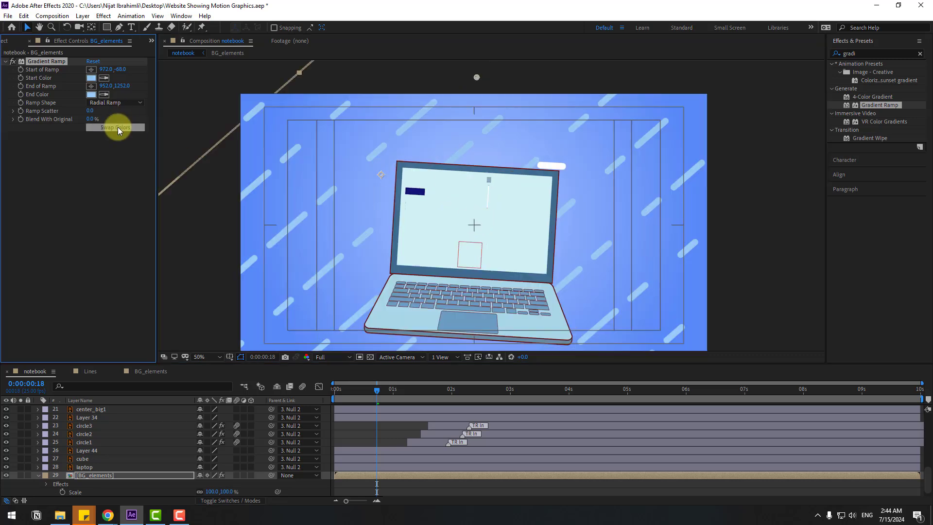
pyautogui.press('space')
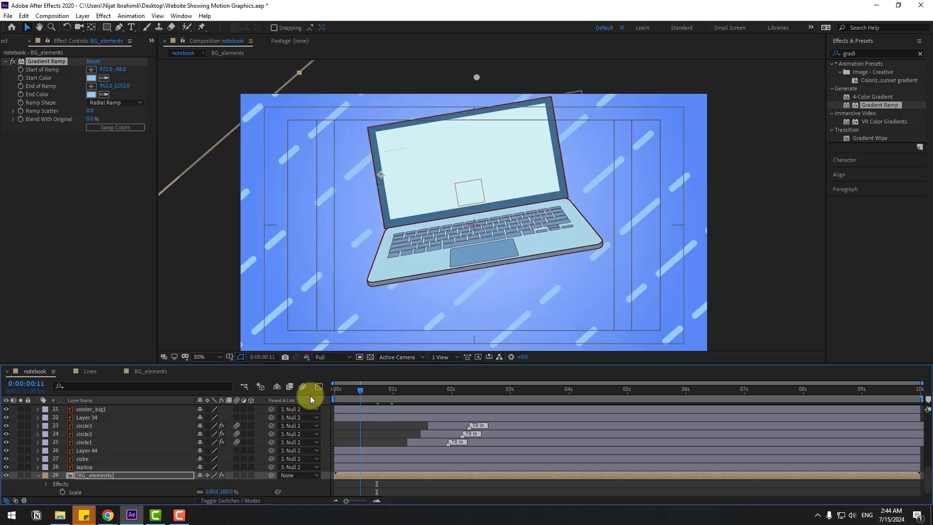